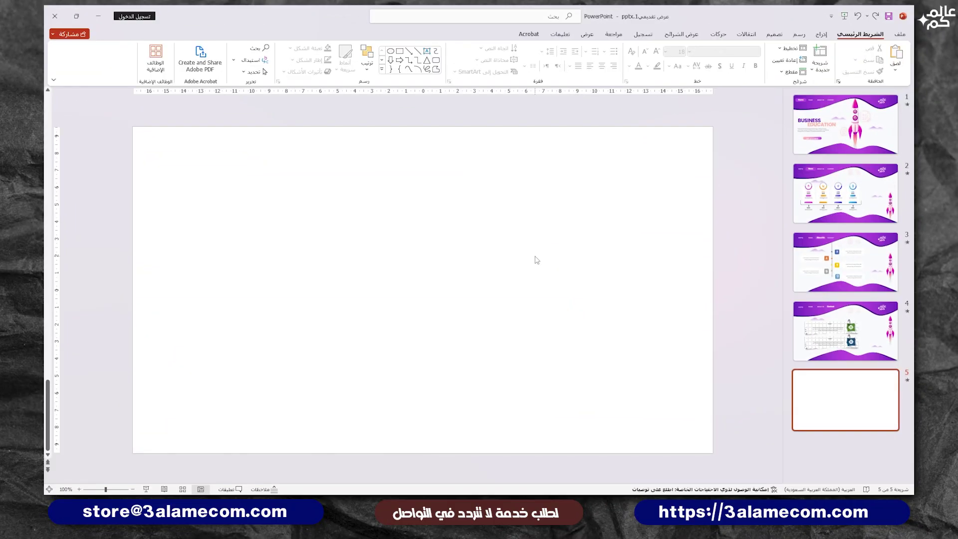
Step: Give the blank fifth slide a solid background colour via Format Background
right_click(535, 259)
left_click(505, 360)
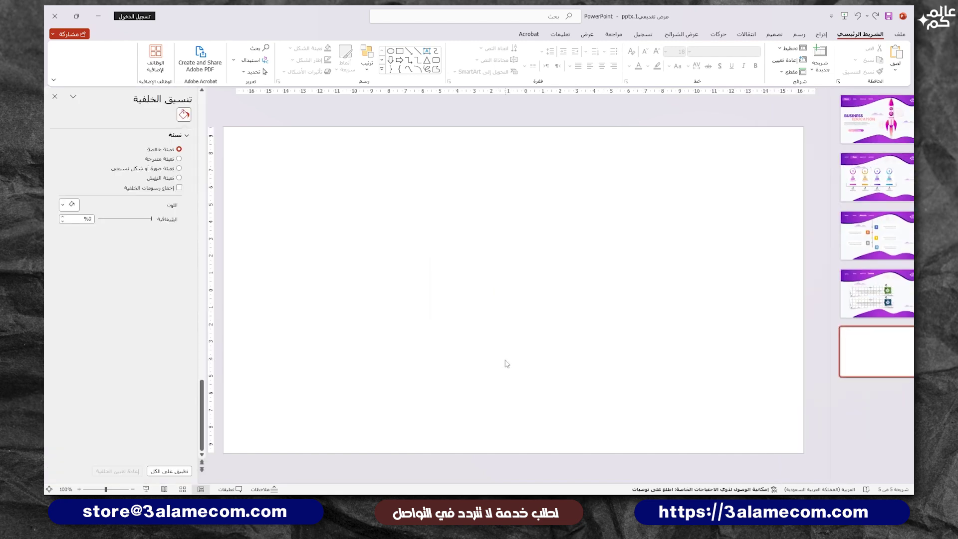
left_click(68, 204)
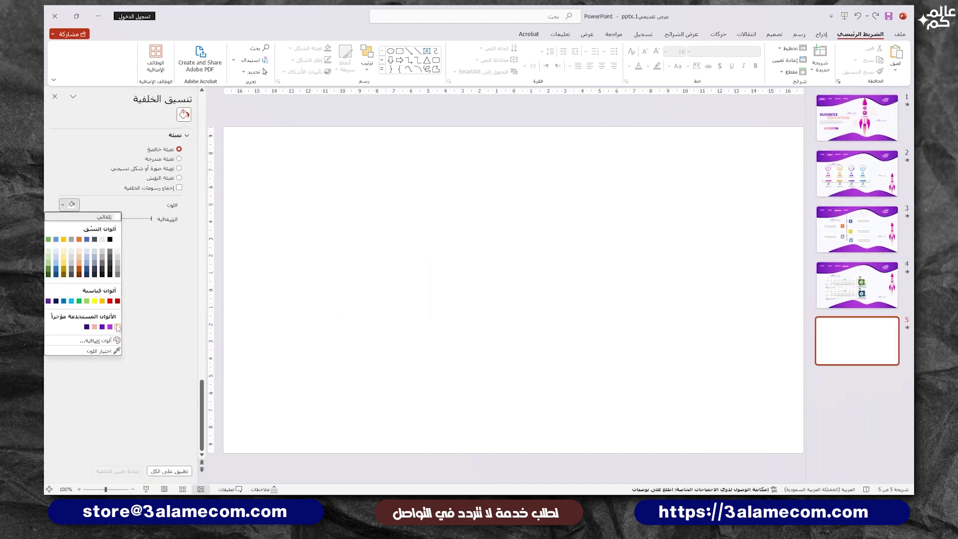
left_click(118, 330)
Step: Draw a closed freeform wave across the top of the slide, extending past both edges
left_click(821, 34)
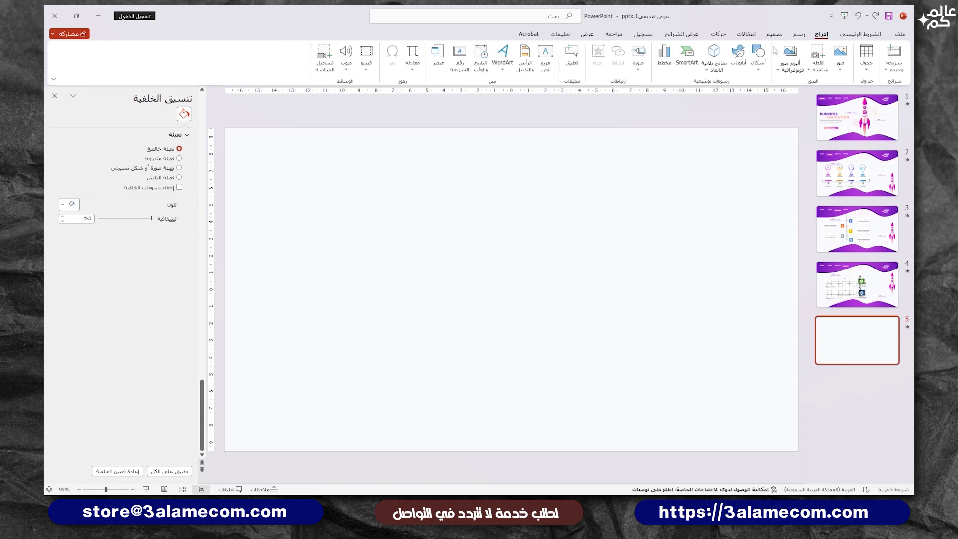
left_click(764, 60)
left_click(738, 106)
scroll(710, 187, "down", 3)
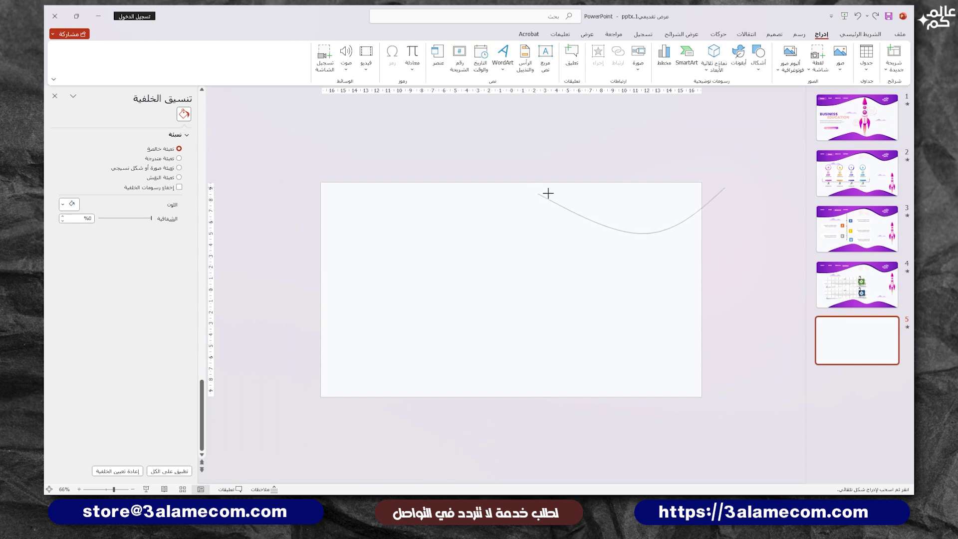
left_click(571, 193)
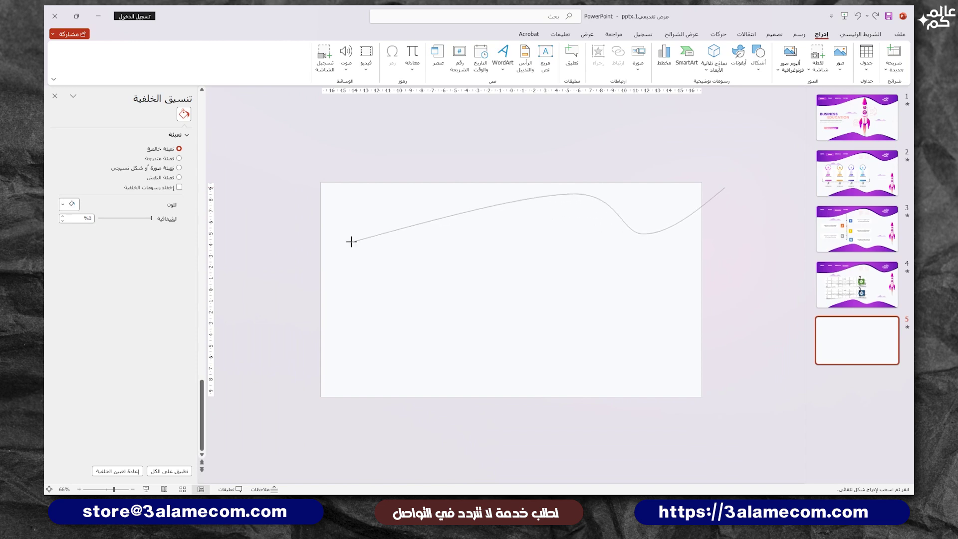
left_click(410, 236)
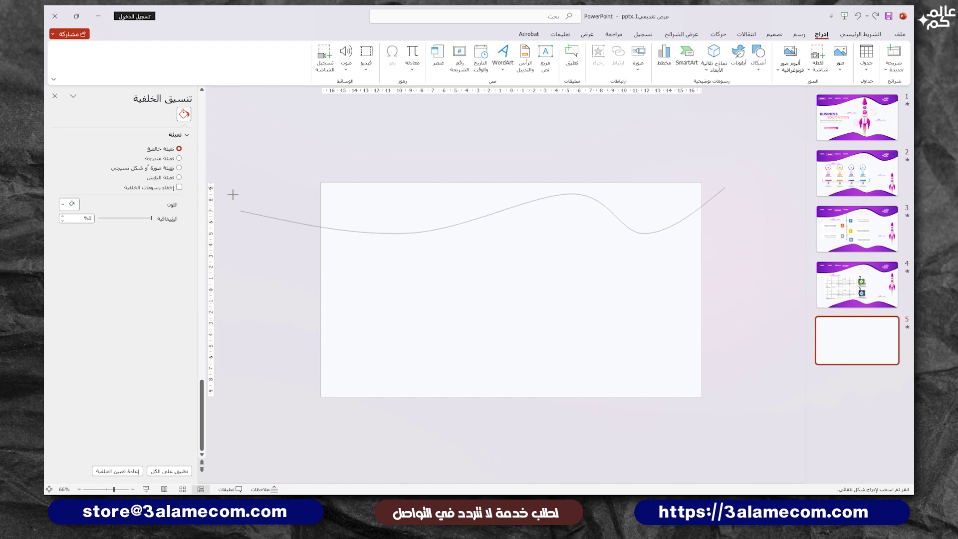
left_click(227, 175)
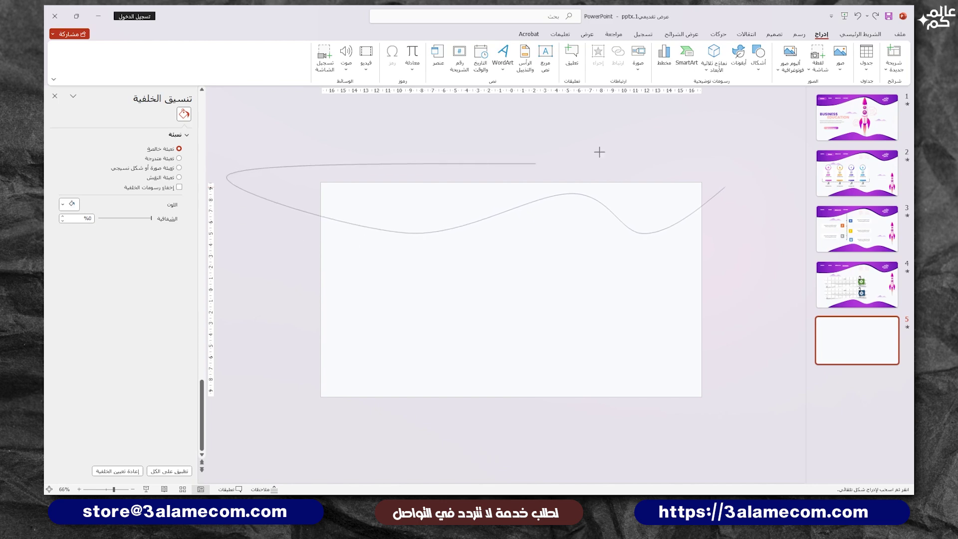
left_click(726, 186)
left_click(632, 235)
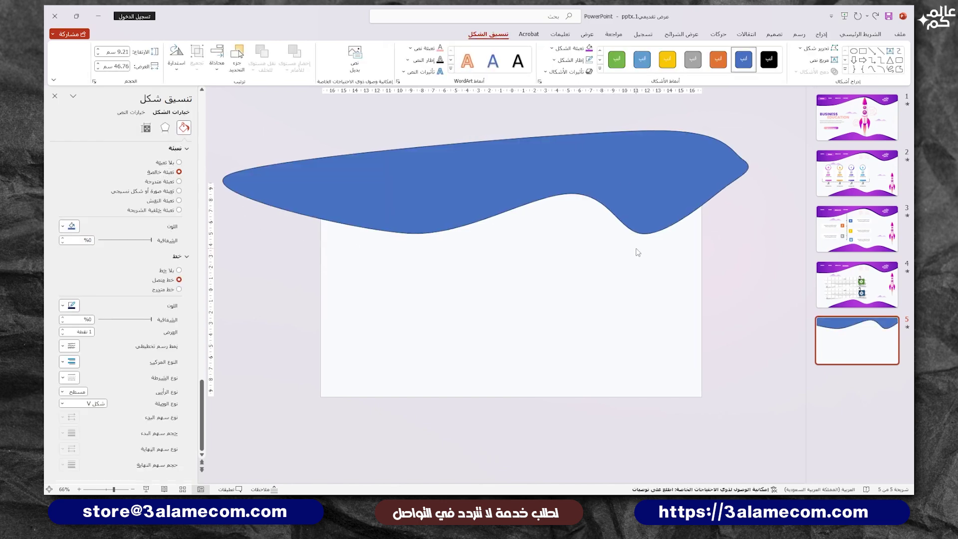
left_click(821, 35)
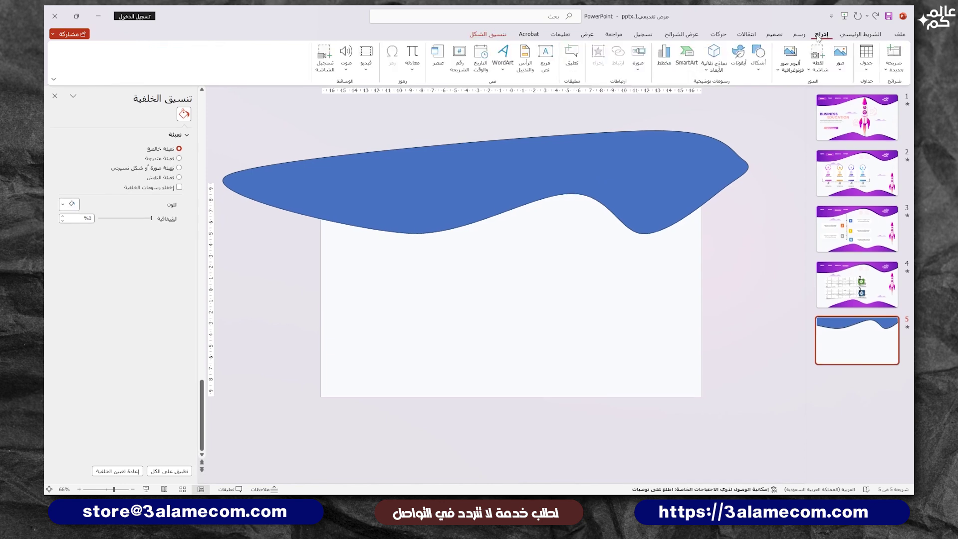
Step: Draw a closed freeform wave with peaks and troughs along the slide's bottom edge
left_click(759, 55)
left_click(735, 103)
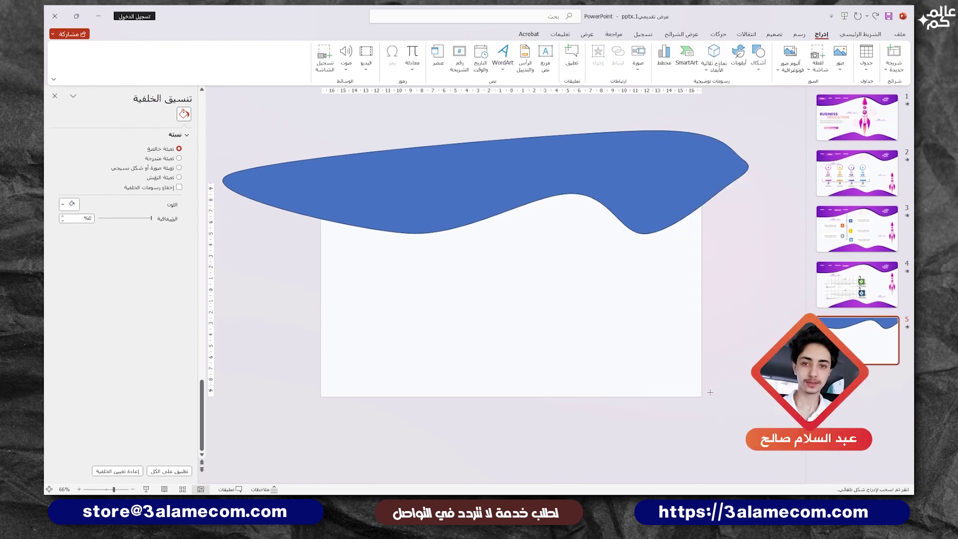
left_click(715, 409)
left_click(662, 371)
left_click(570, 383)
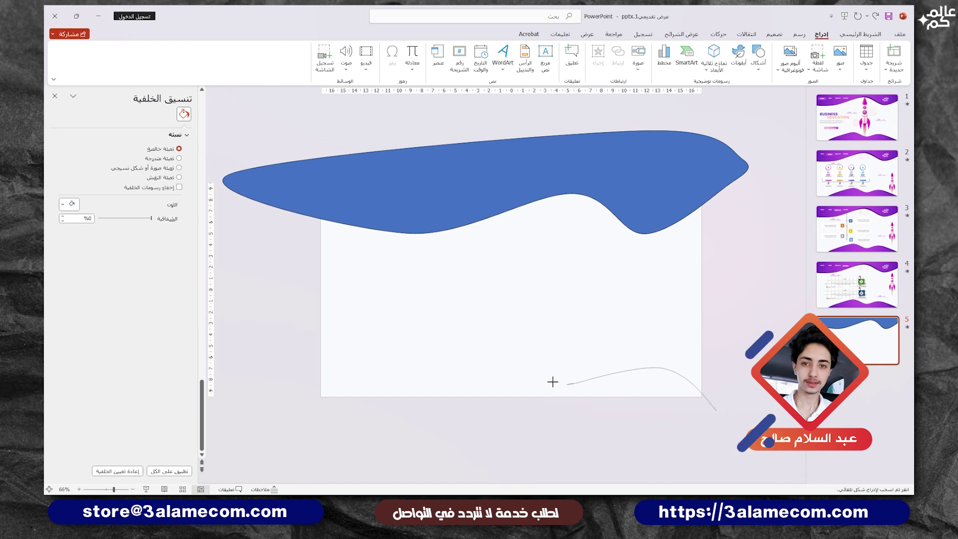
left_click(490, 354)
left_click(353, 416)
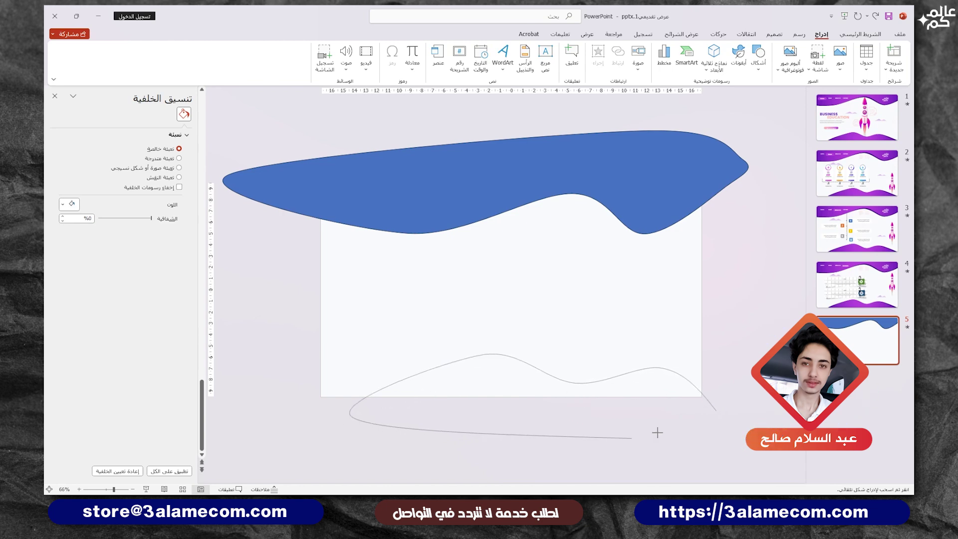
left_click(717, 408)
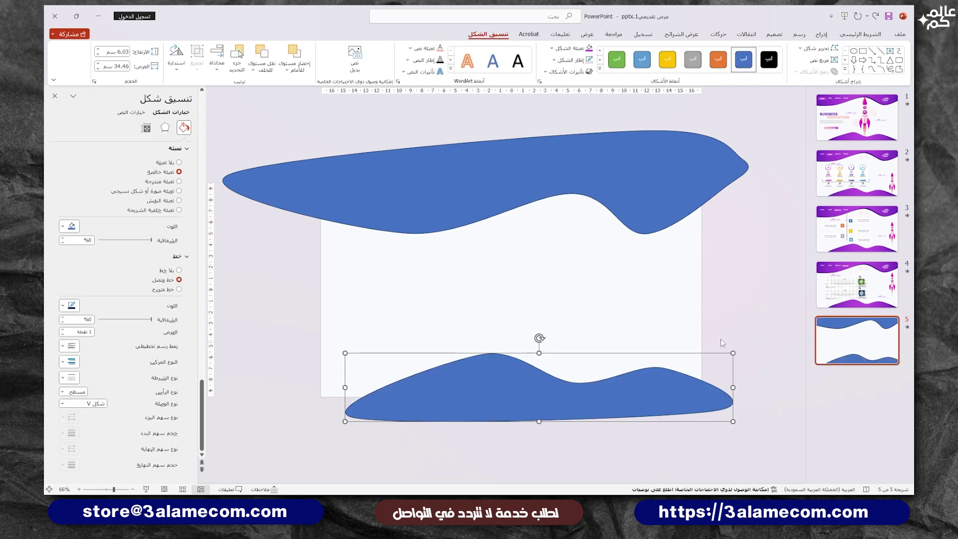
left_click(722, 342)
Step: Pick the rectangle shape for drawing trim rectangles
left_click(821, 34)
left_click(758, 57)
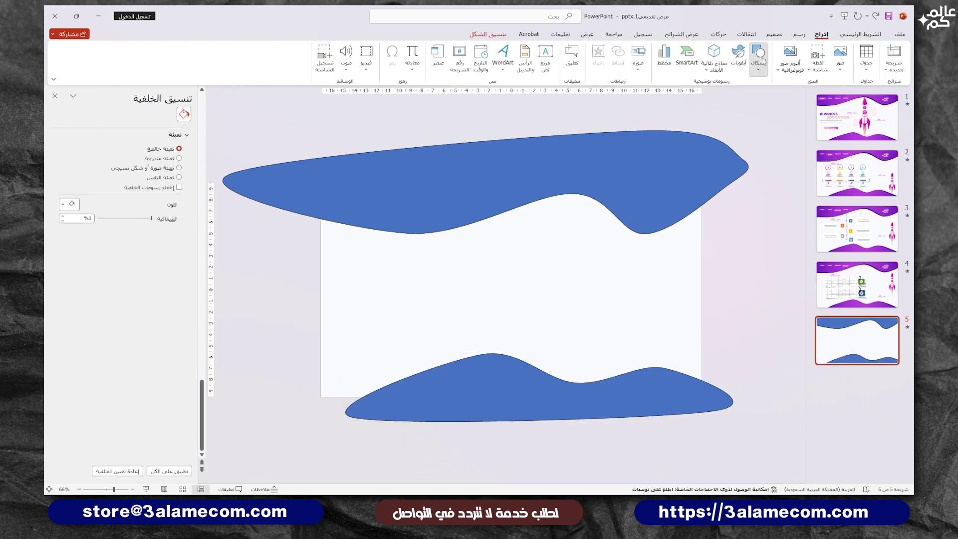
left_click(730, 97)
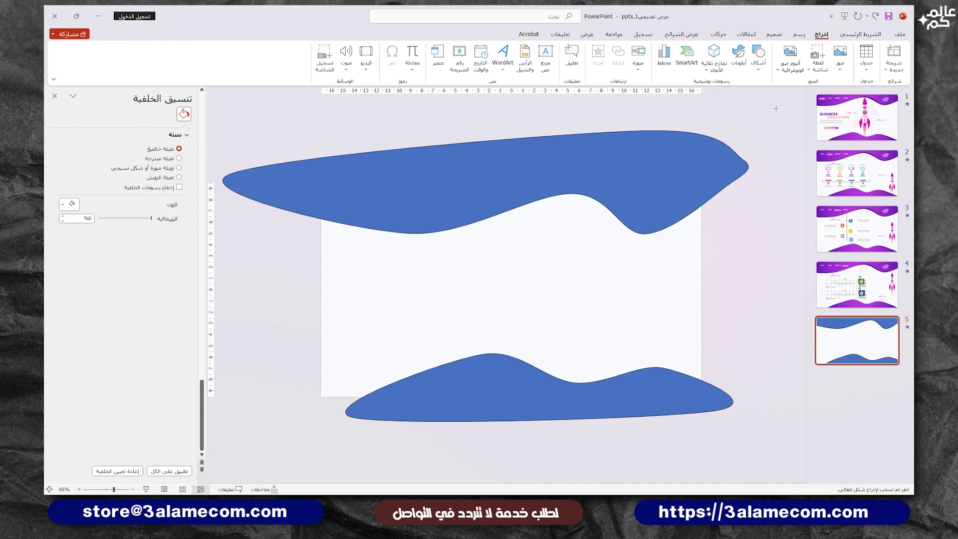
Step: Draw rectangles covering the top wave's overflow above, right and left of the slide
left_click_drag(775, 108, 701, 255)
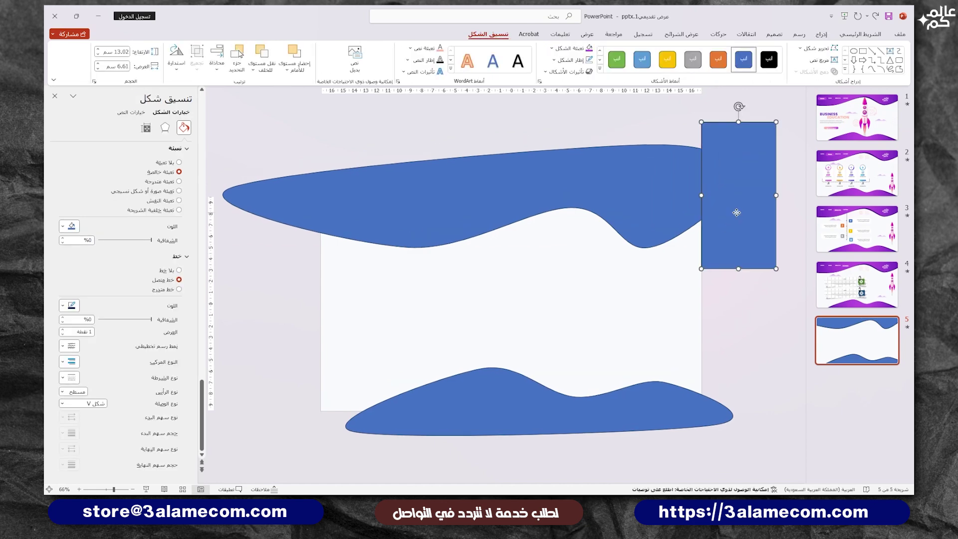
left_click_drag(736, 212, 656, 179)
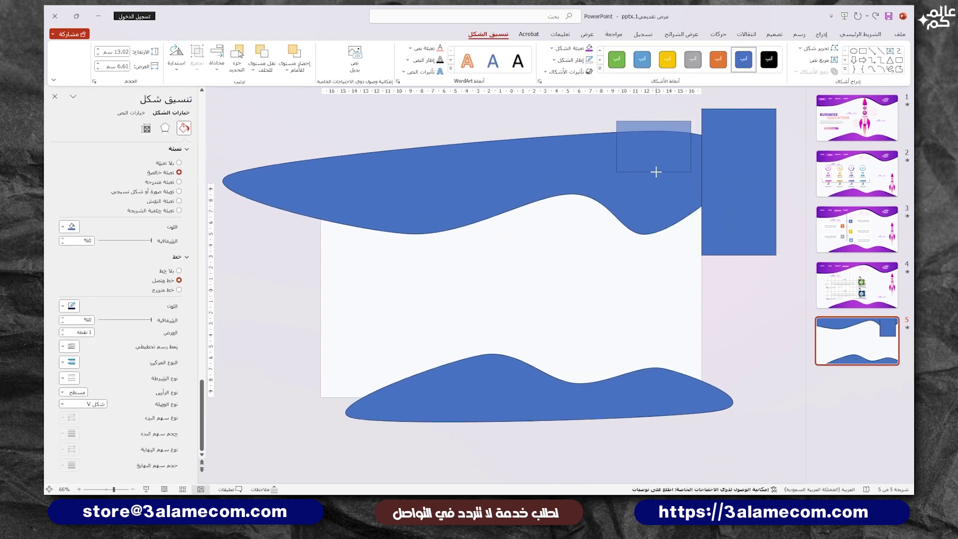
left_click_drag(656, 184, 656, 184)
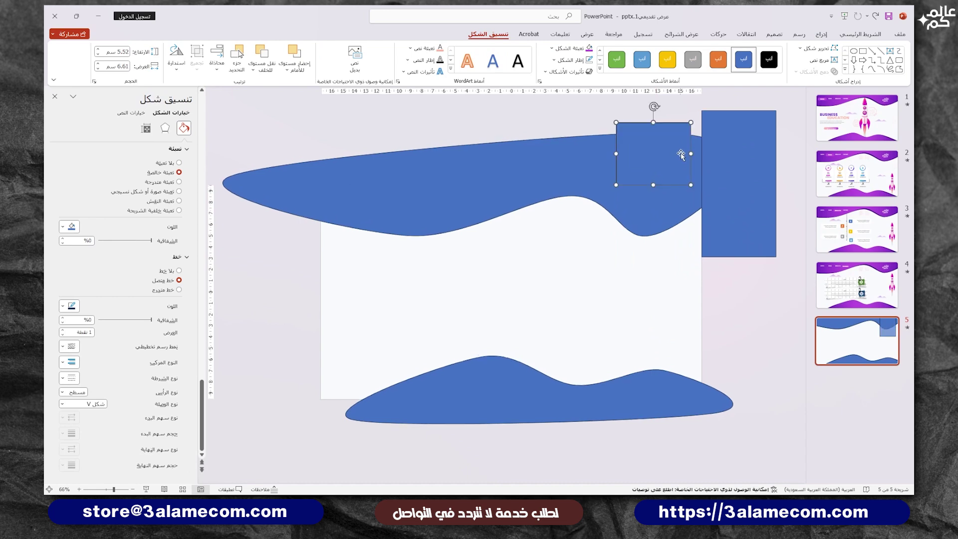
left_click_drag(691, 154, 730, 154)
left_click_drag(618, 153, 214, 153)
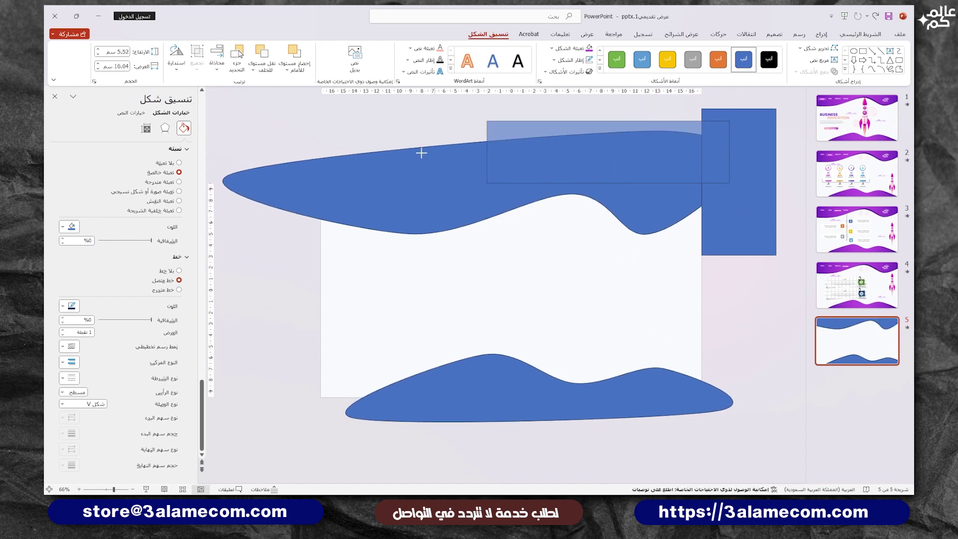
scroll(254, 220, "down", 4, "ctrl")
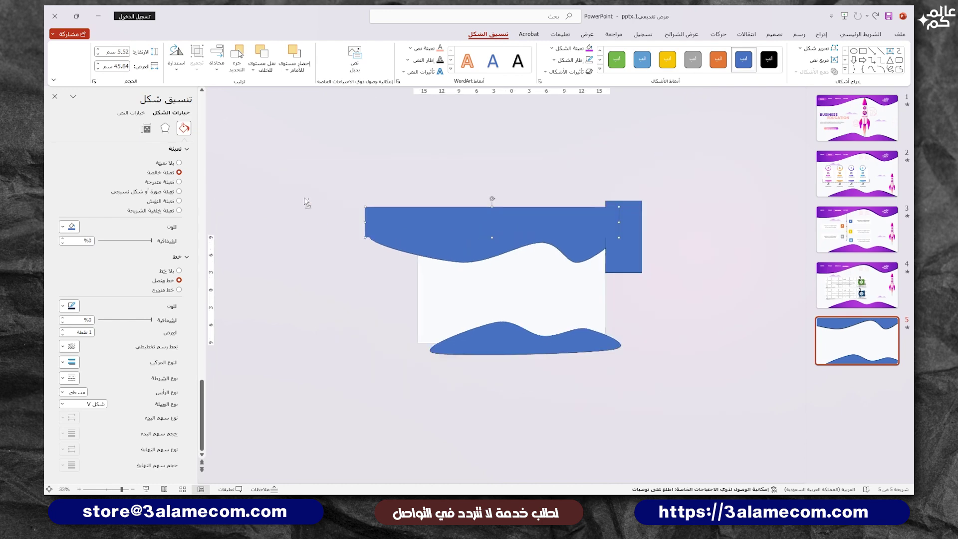
left_click_drag(361, 220, 360, 220)
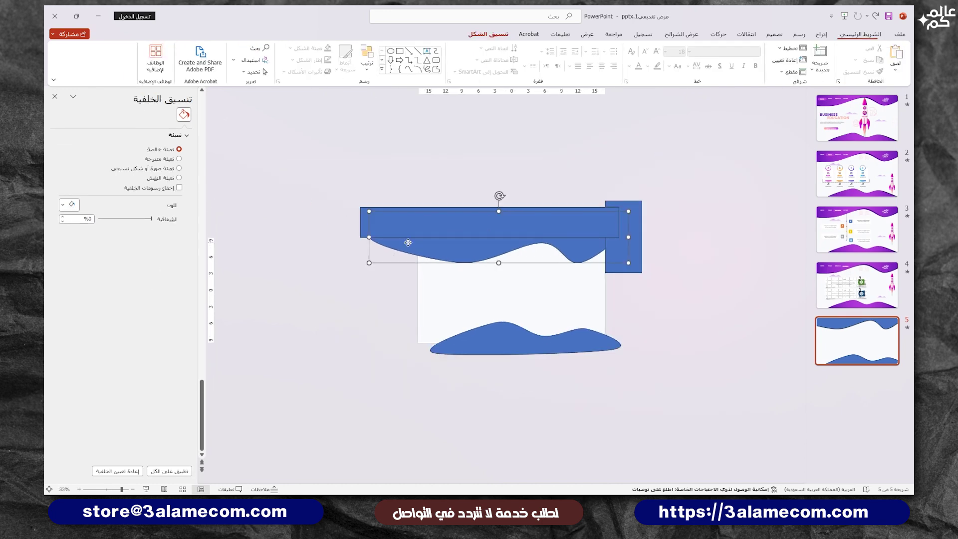
left_click_drag(414, 248, 536, 248)
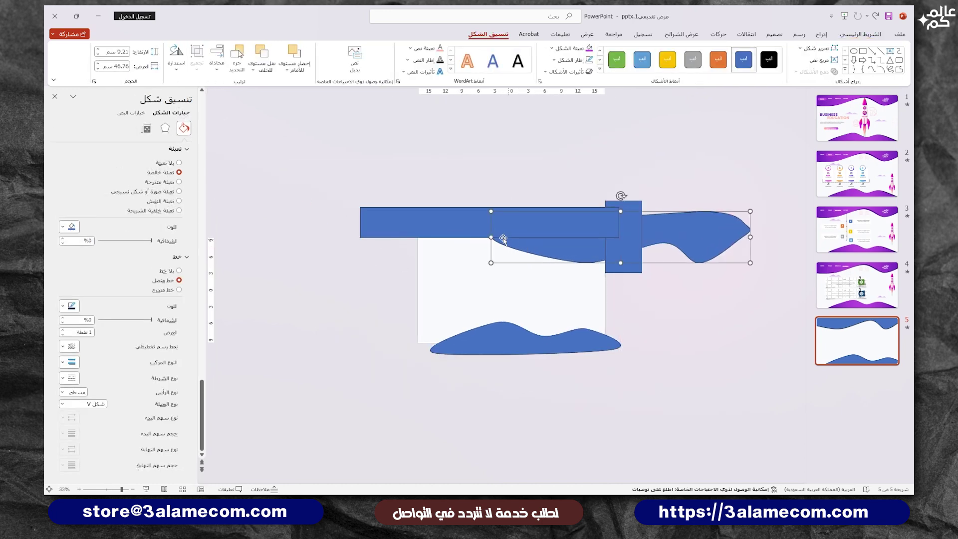
left_click_drag(445, 226, 440, 230)
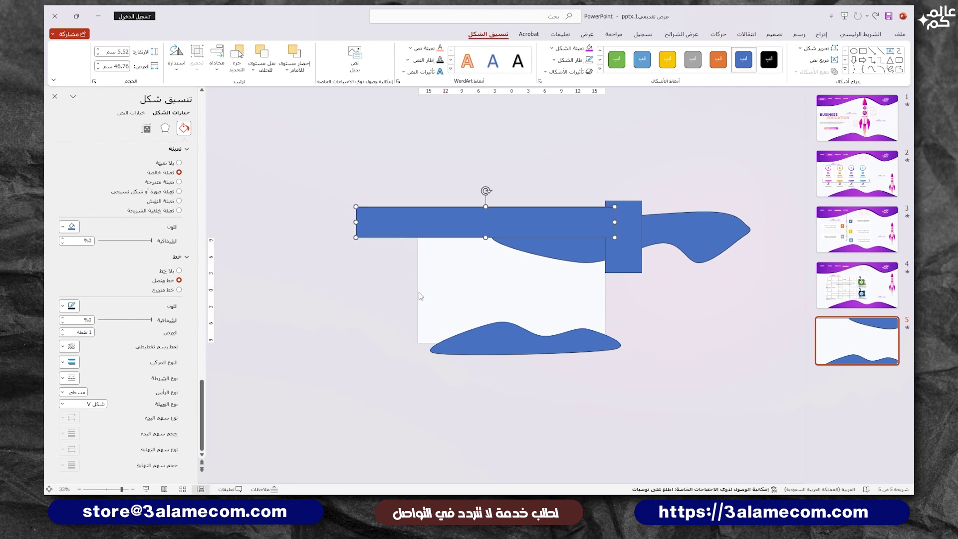
key("ctrl+z")
key("ctrl+z")
key("Escape")
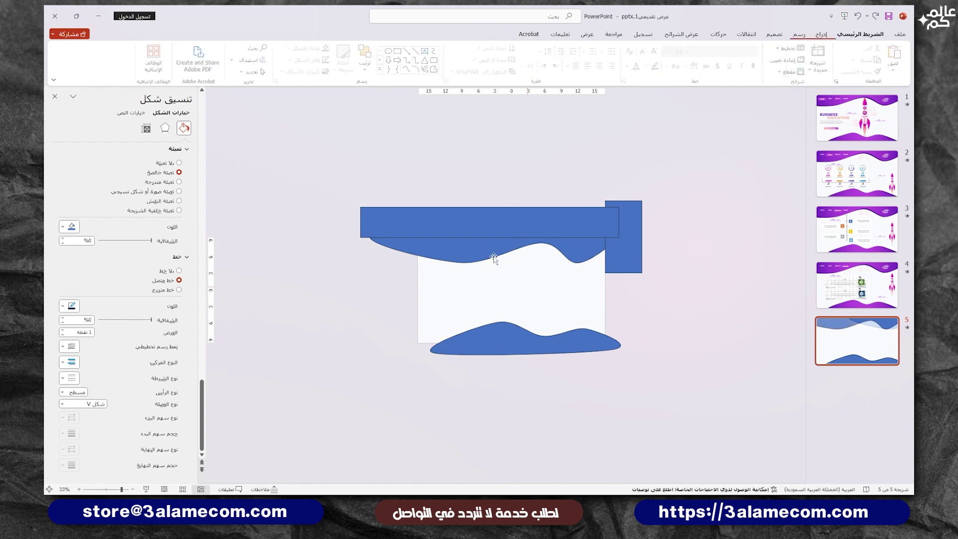
left_click(490, 233)
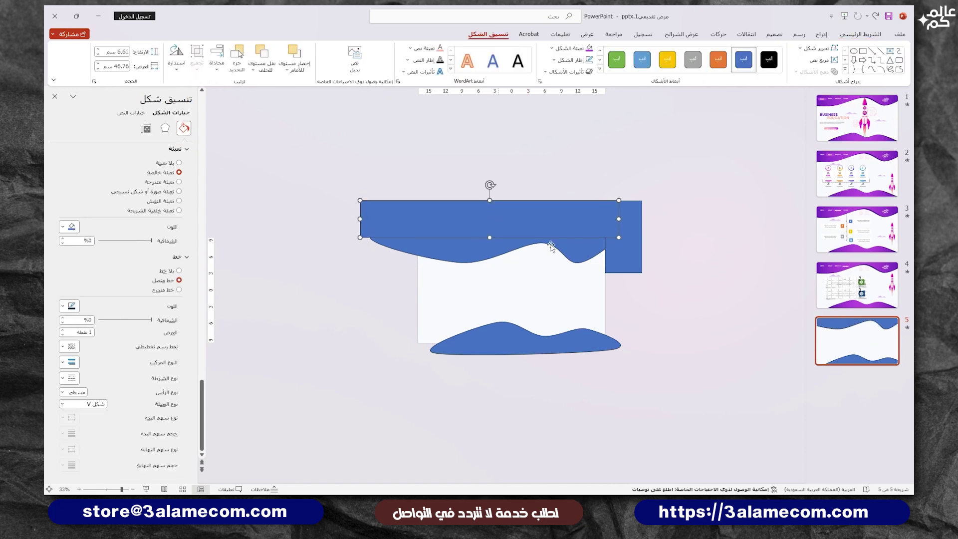
mouse_move(627, 252)
left_mouse_down()
mouse_move(402, 250)
mouse_move(361, 235)
left_mouse_up()
key("Escape")
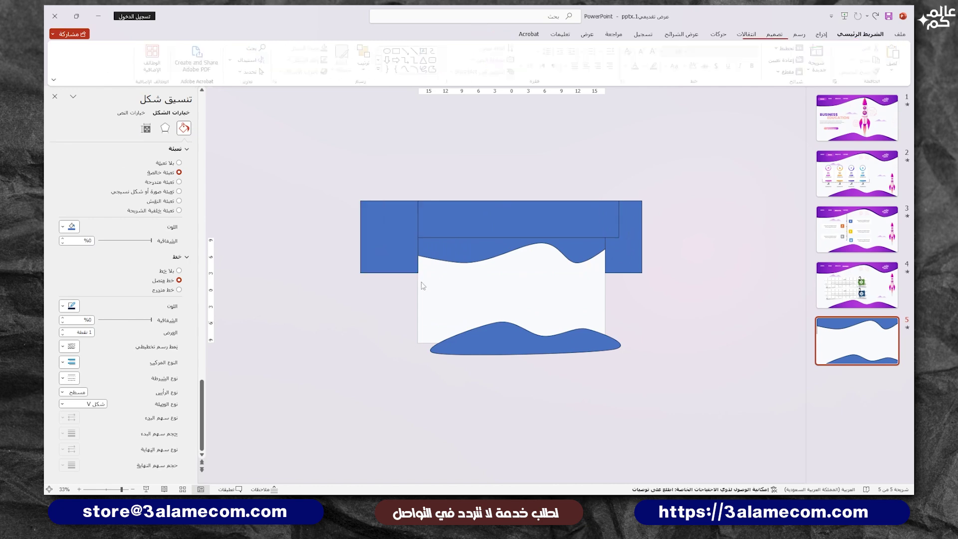
Step: Subtract the rectangles from the top wave so it sits flush with the slide
left_click(456, 240)
left_click(439, 234, "shift")
left_click(393, 250, "shift")
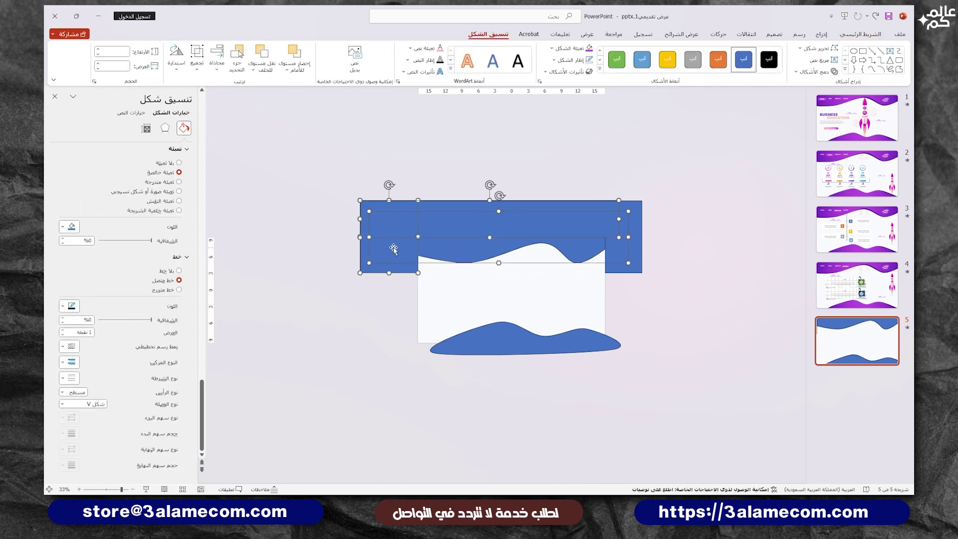
left_click(822, 75)
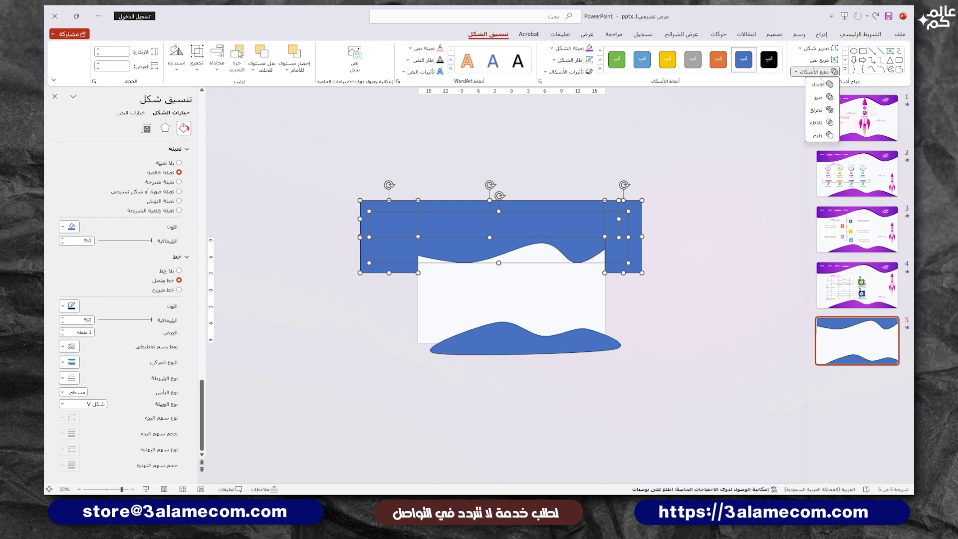
left_click(814, 132)
left_click(612, 251)
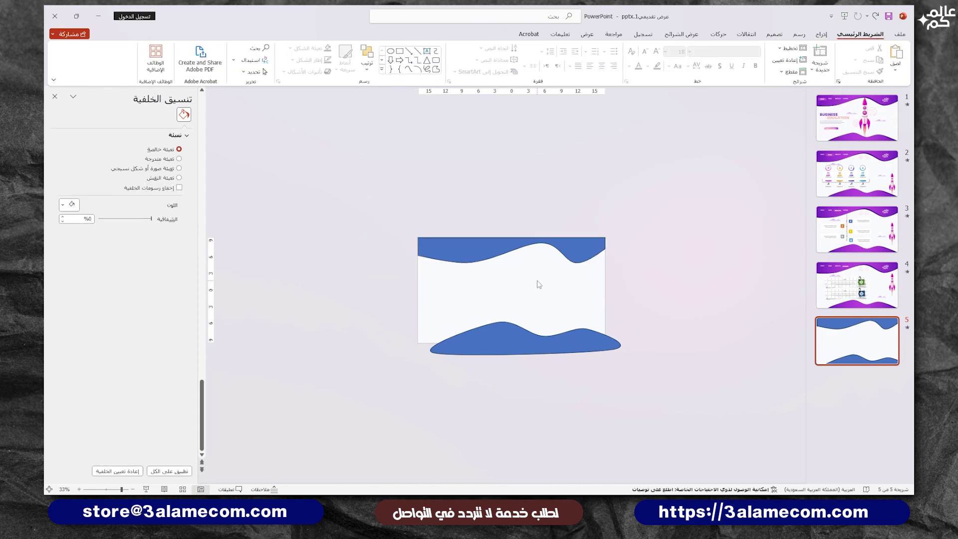
Step: Draw rectangles over the bottom wave's overhanging end and bottom edge
left_click(821, 34)
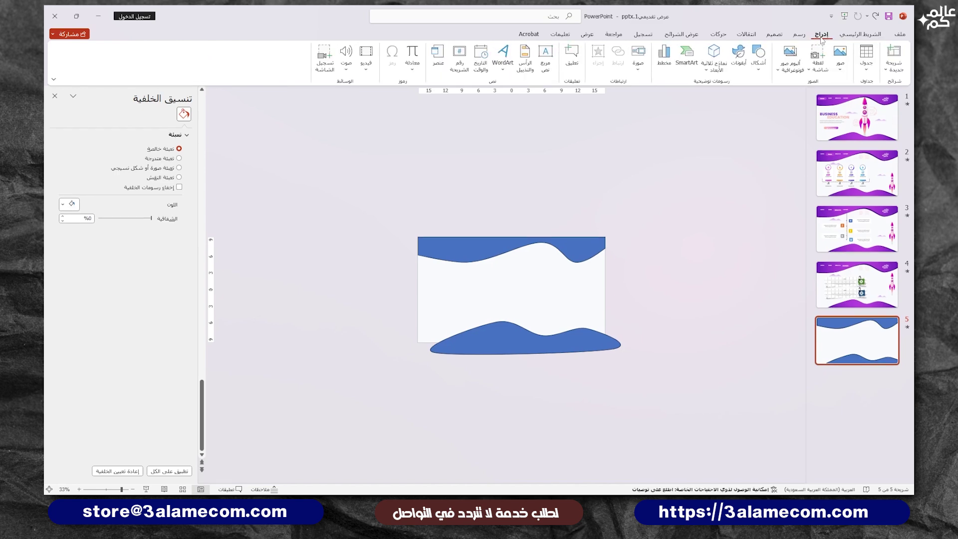
left_click(758, 56)
left_click(729, 93)
left_click_drag(645, 314, 608, 365)
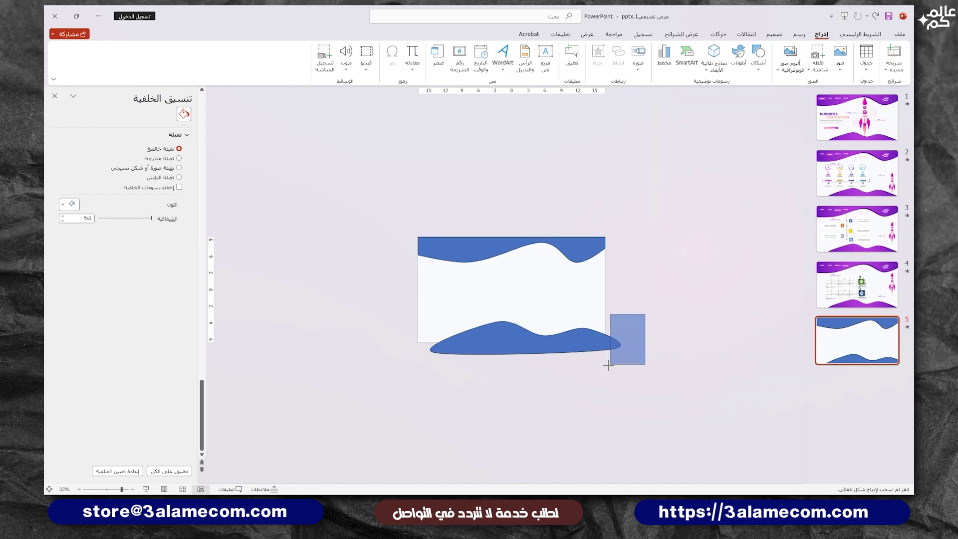
left_click_drag(627, 324, 593, 350)
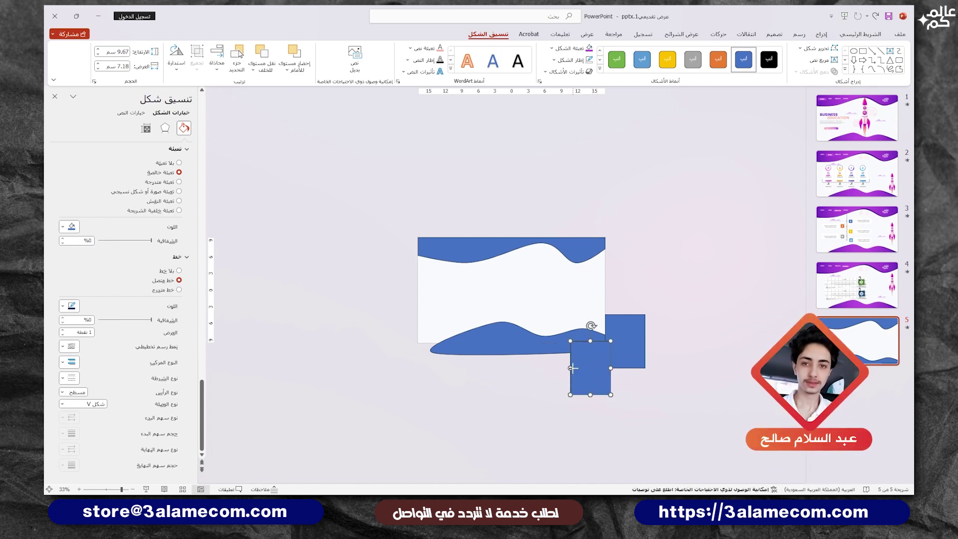
left_click_drag(571, 366, 429, 368)
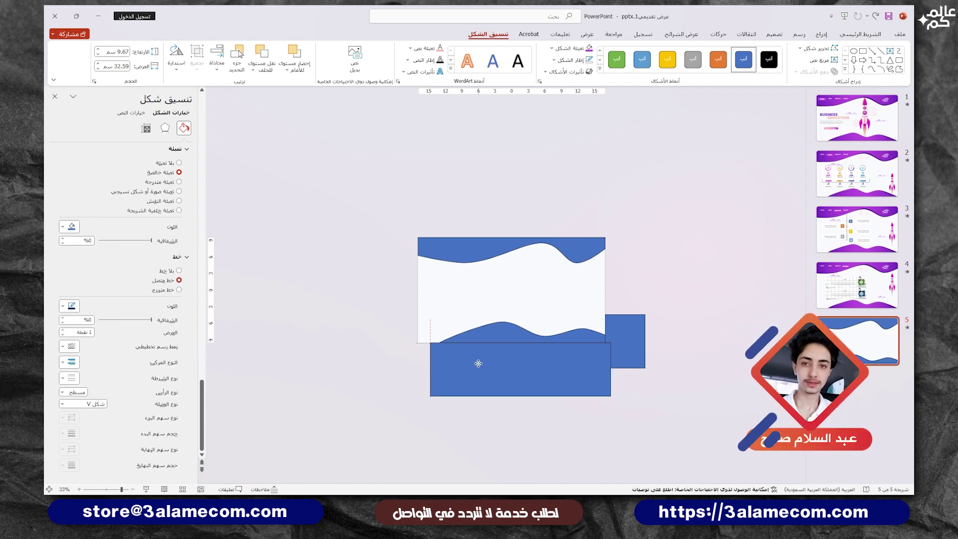
Step: Subtract the rectangles from the bottom wave with Merge Shapes
left_click(587, 333, "shift")
left_click(629, 340, "shift")
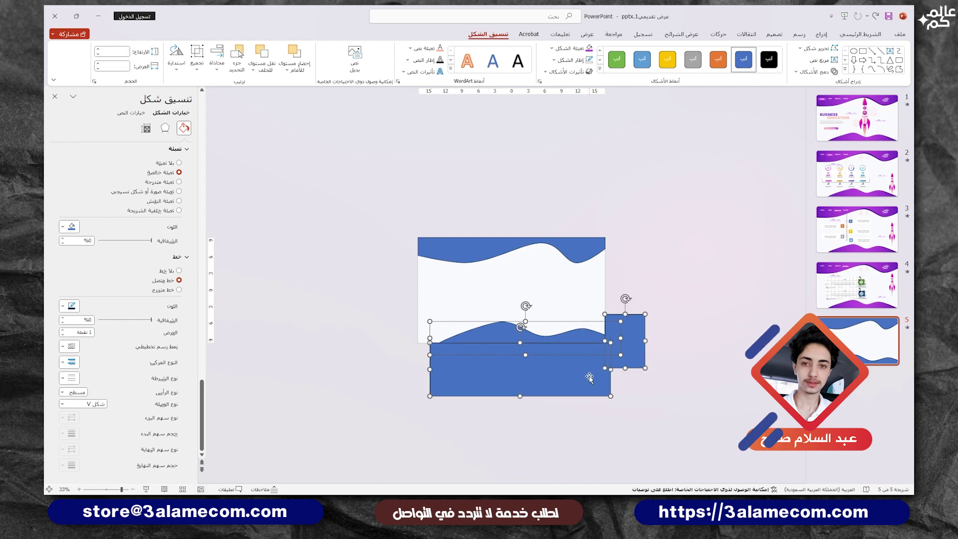
left_click(811, 71)
left_click(818, 136)
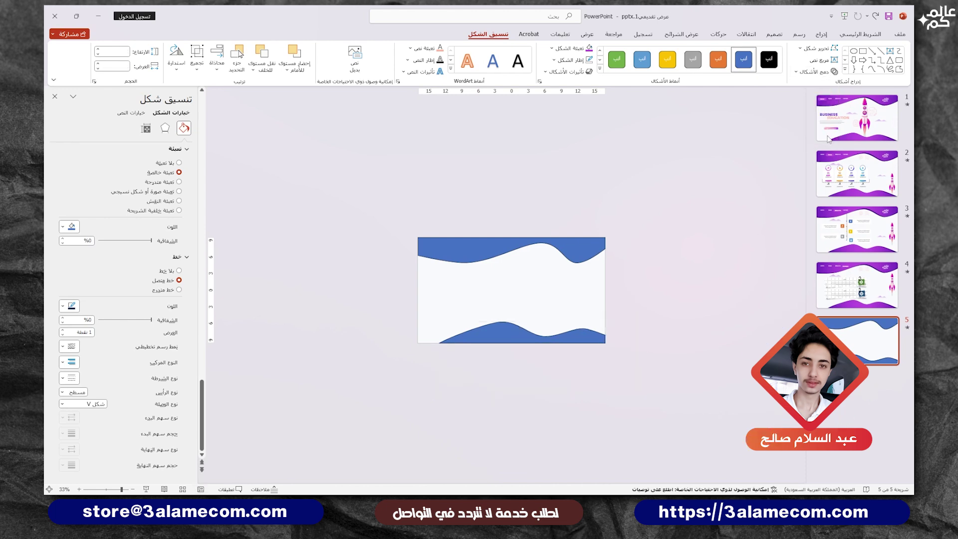
left_click(667, 250)
Step: Give both waves a linear gradient fill with two purple stops and no outline
scroll(633, 259, "up", 2)
scroll(634, 260, "up", 2)
left_click(637, 214)
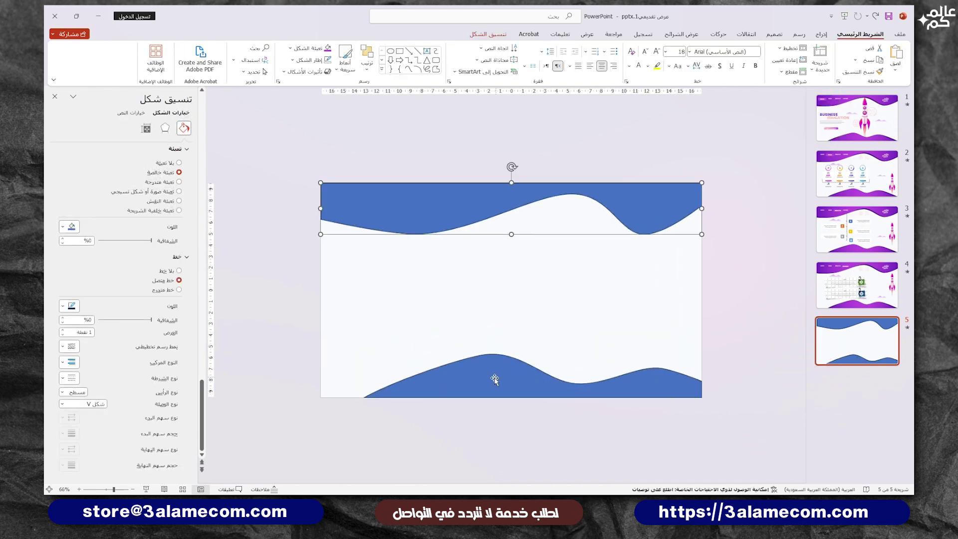
left_click(478, 381, "shift")
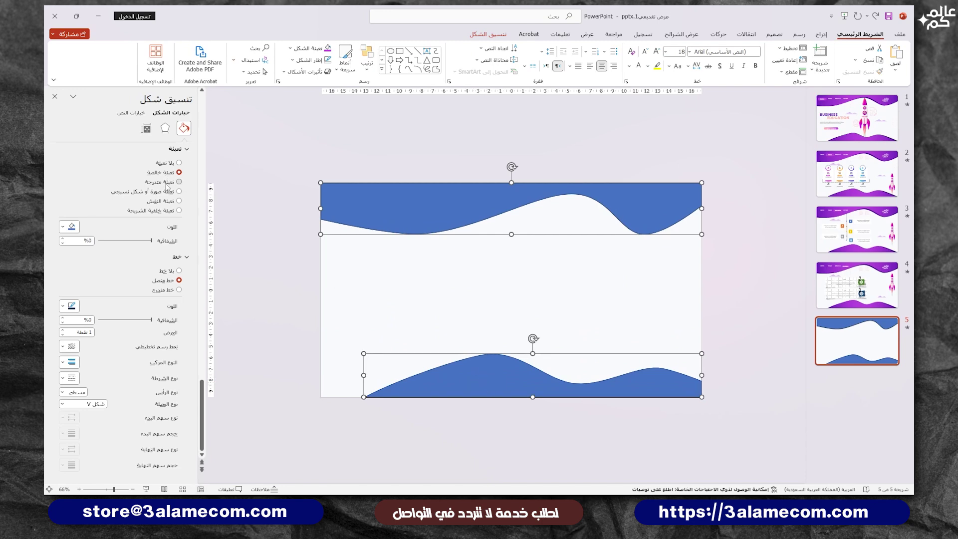
left_click(166, 182)
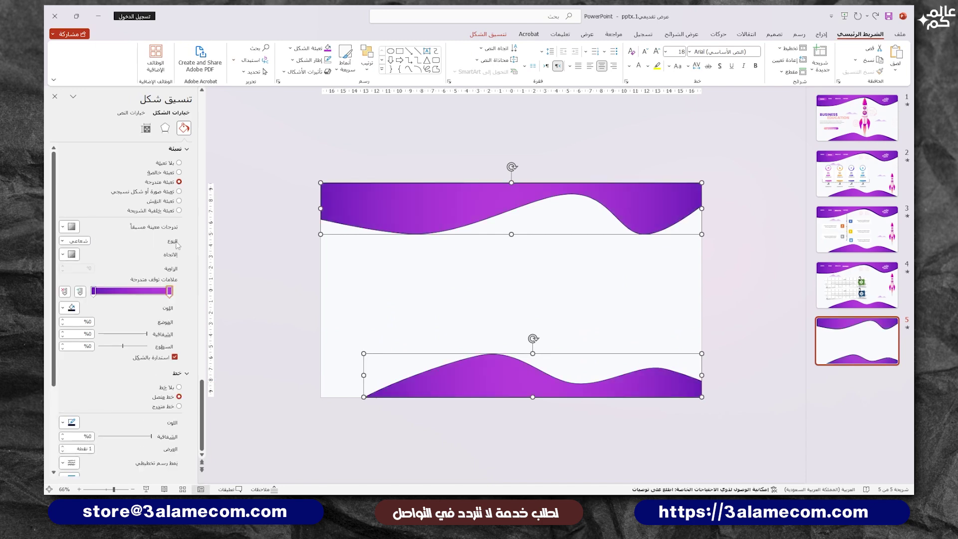
left_click(71, 255)
left_click(92, 276)
left_click(71, 308)
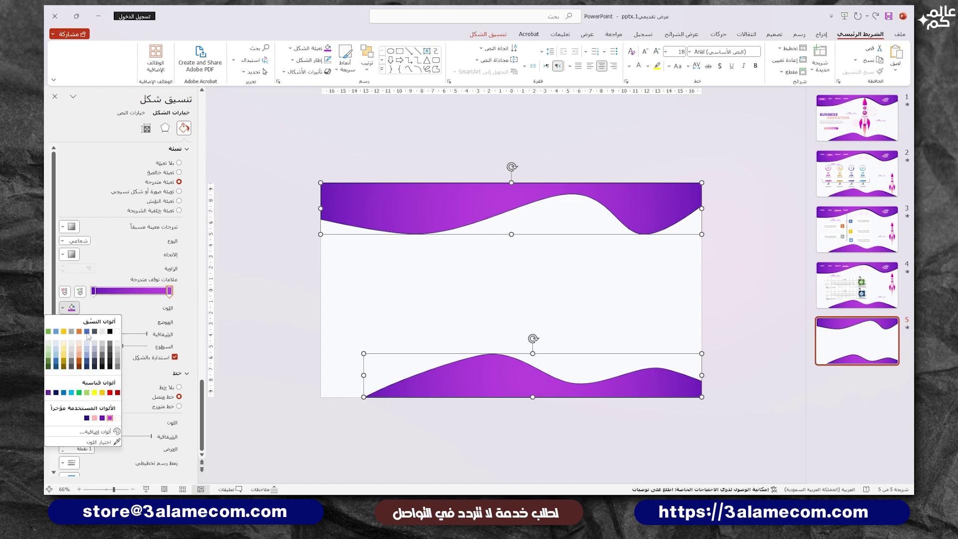
left_click(109, 418)
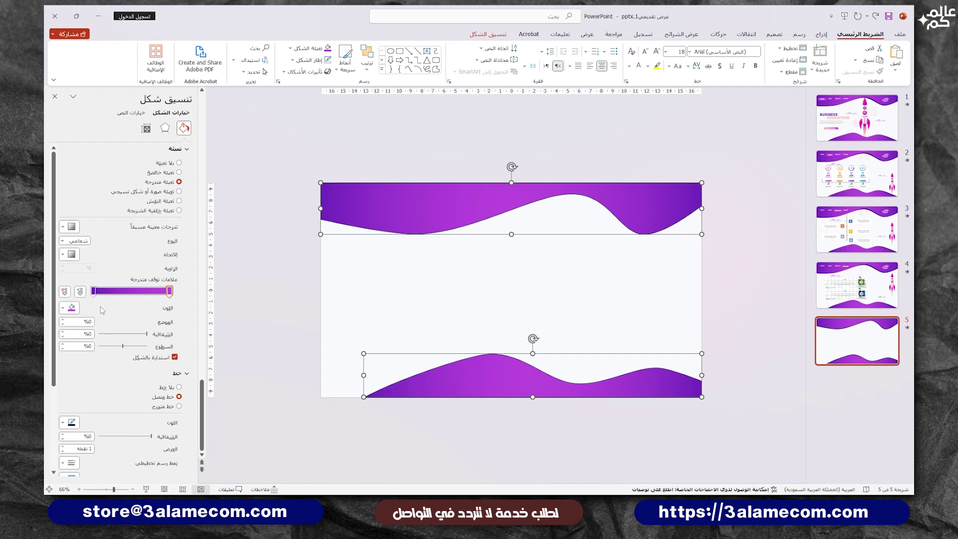
left_click(71, 308)
left_click(102, 418)
left_click(180, 387)
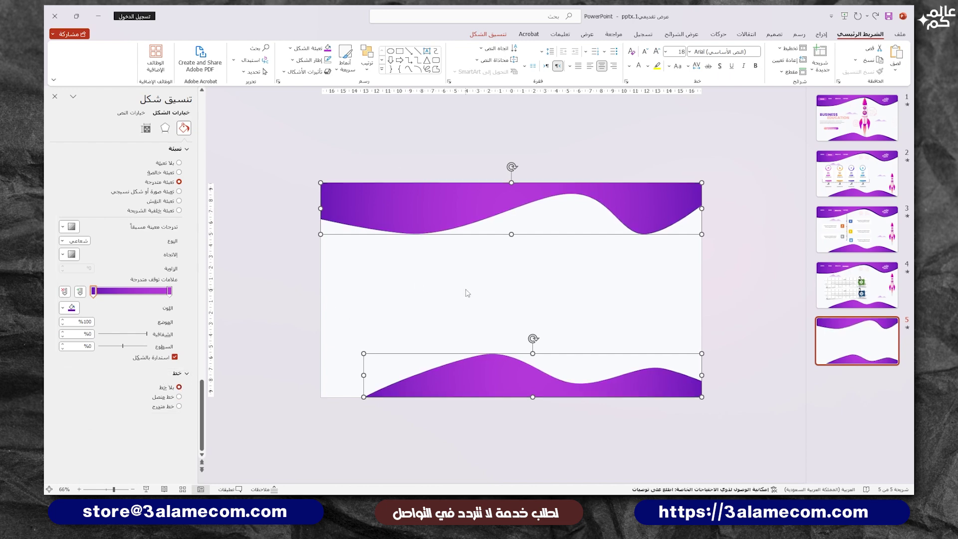
Step: Duplicate the top wave with Ctrl+D
left_click(55, 96)
left_click(384, 246)
left_click(368, 216)
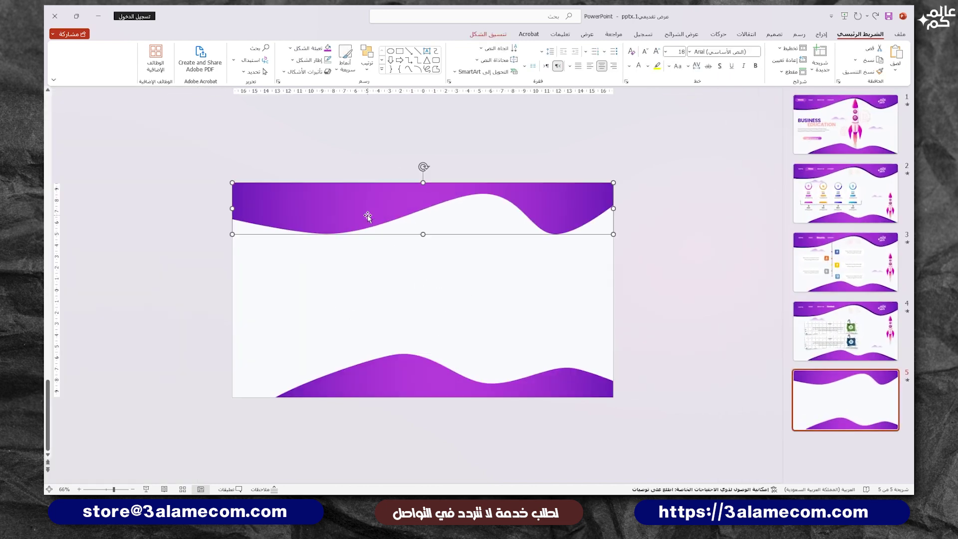
key("ctrl+d")
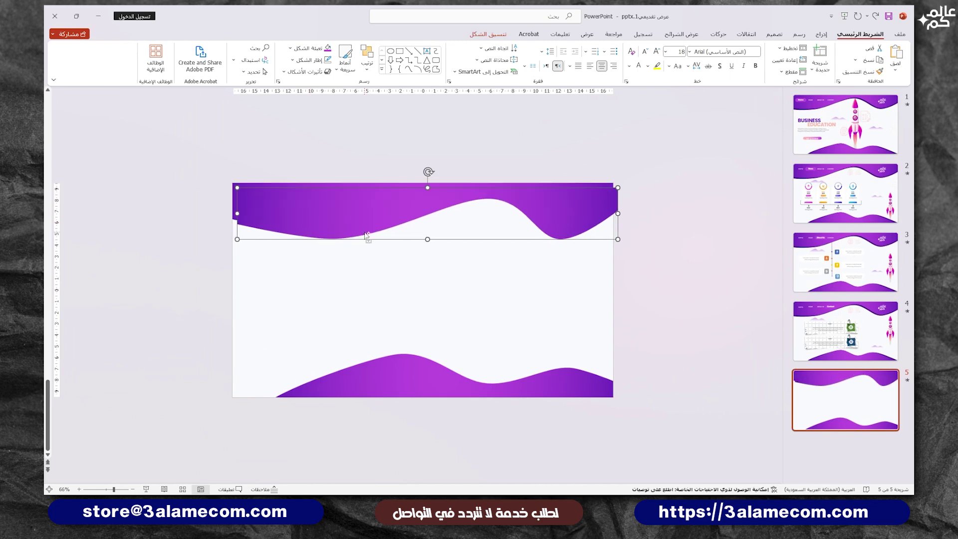
Step: Fill the top wave copy dark purple, send it to back, and stretch it past the left edge
scroll(367, 236, "up", 2)
scroll(366, 237, "up", 2)
left_click(492, 34)
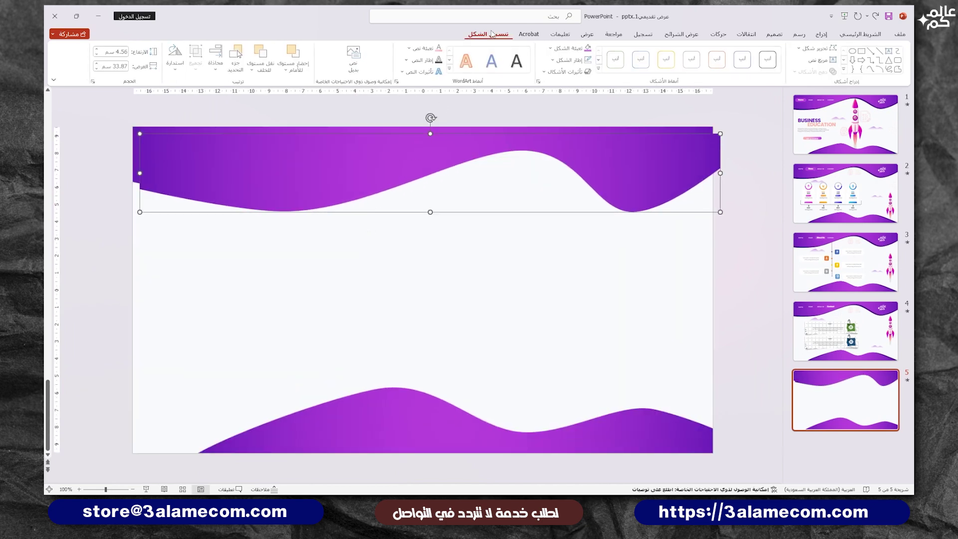
left_click(551, 48)
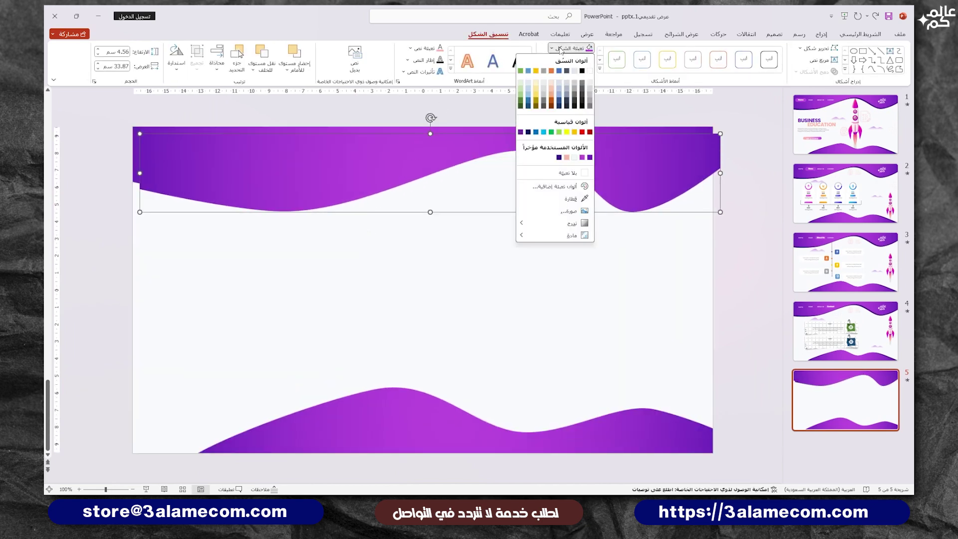
left_click(559, 158)
right_click(375, 162)
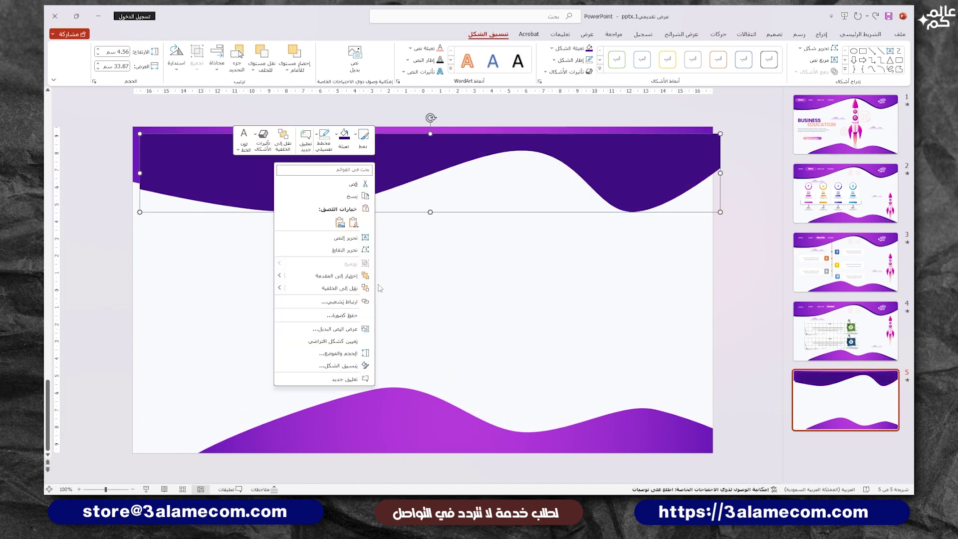
left_click(325, 289)
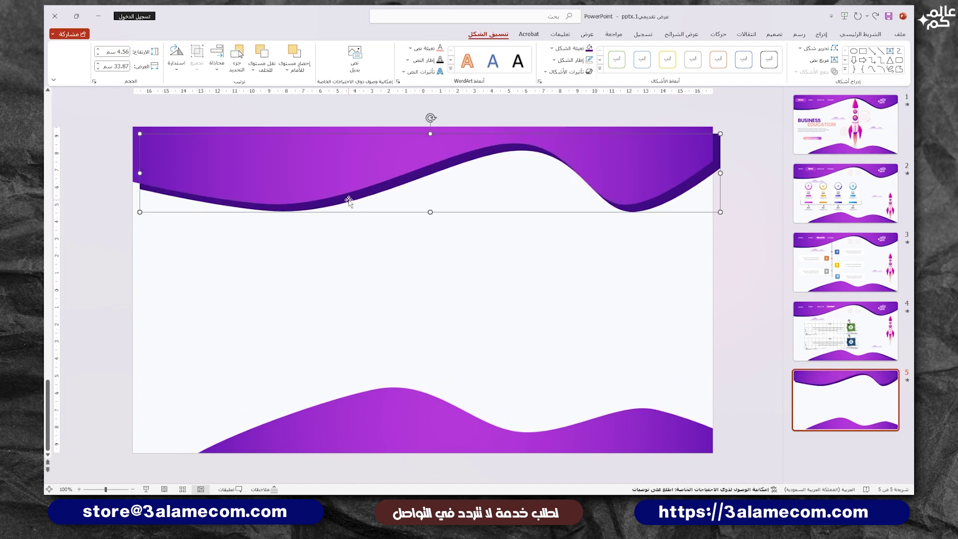
mouse_move(348, 200)
left_mouse_down()
mouse_move(343, 194)
mouse_move(346, 209)
left_mouse_up()
left_click_drag(133, 169, 118, 167)
left_click(543, 206)
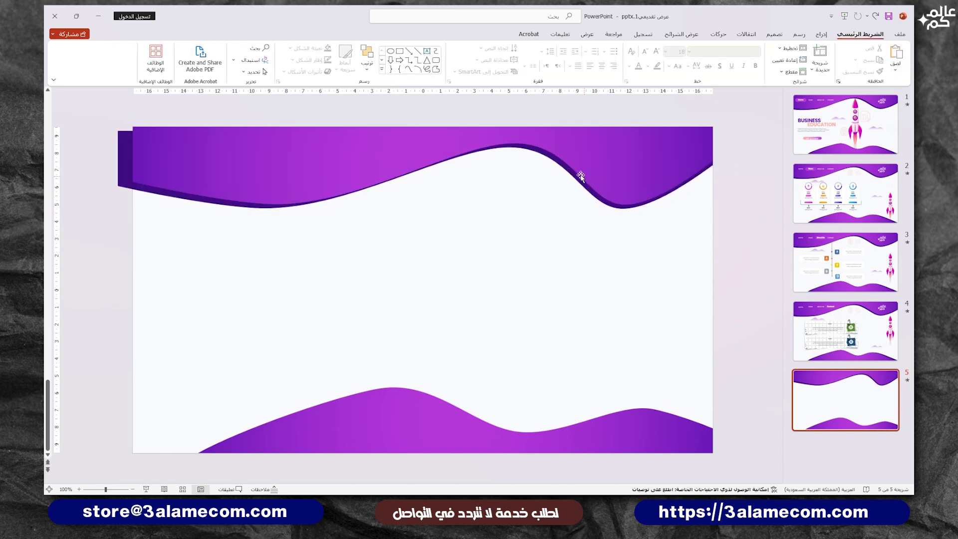
Step: Duplicate the bottom wave, fill it dark purple, send it behind, and offset it slightly left
scroll(244, 209, "down", 3, "ctrl")
left_click(414, 379)
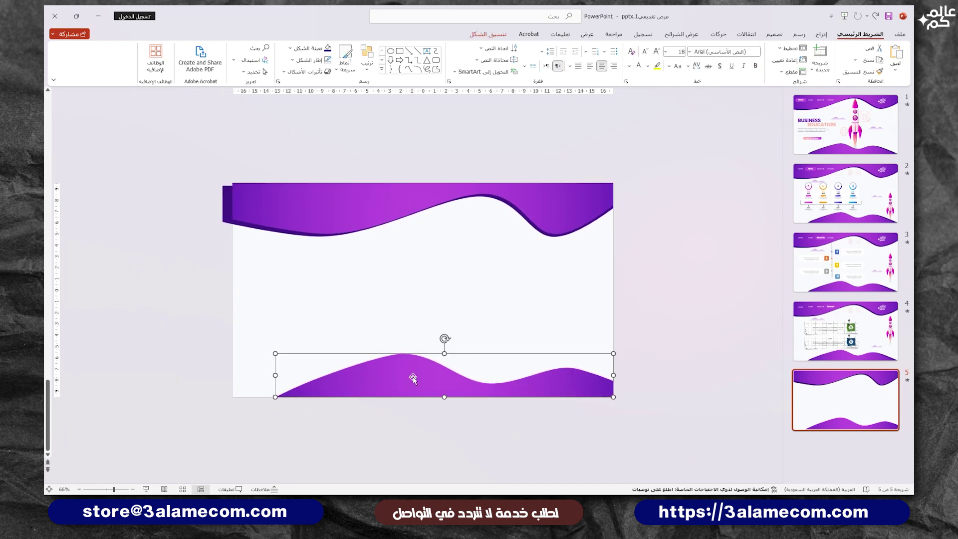
key("ctrl+d")
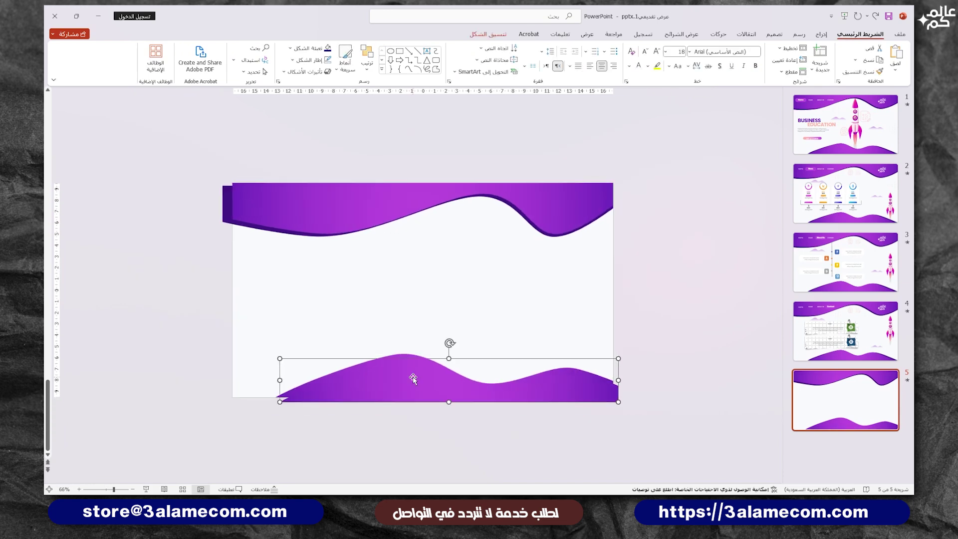
left_click_drag(413, 380, 410, 371)
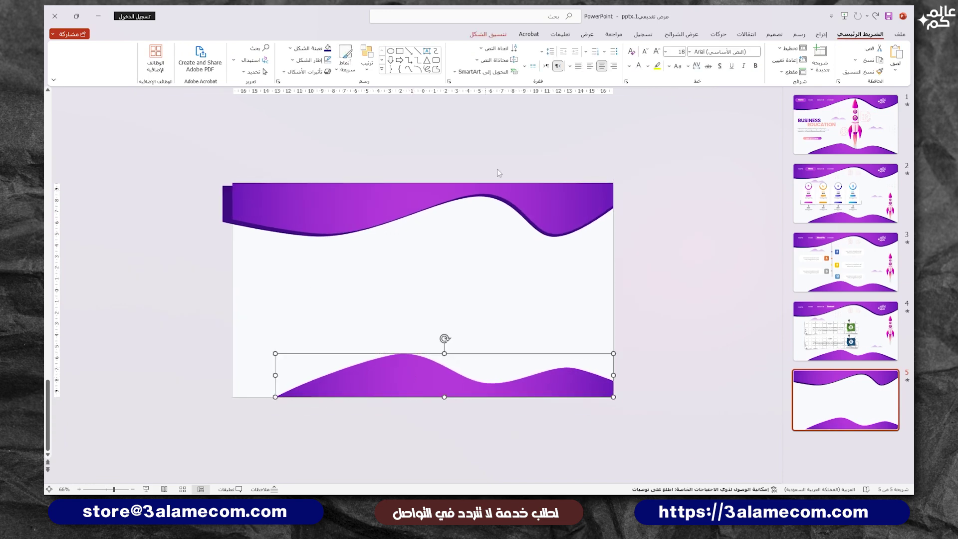
left_click(491, 35)
left_click(589, 48)
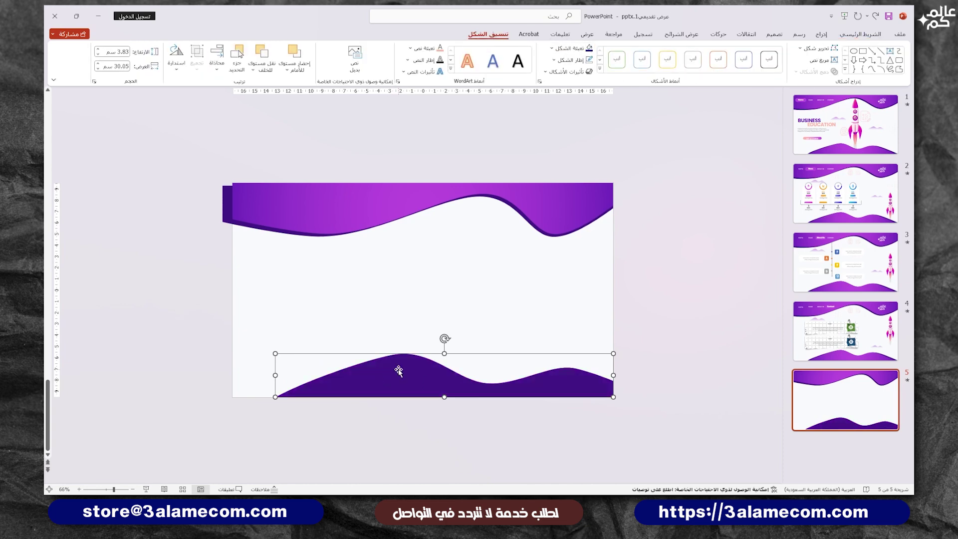
right_click(398, 369)
left_click(375, 274)
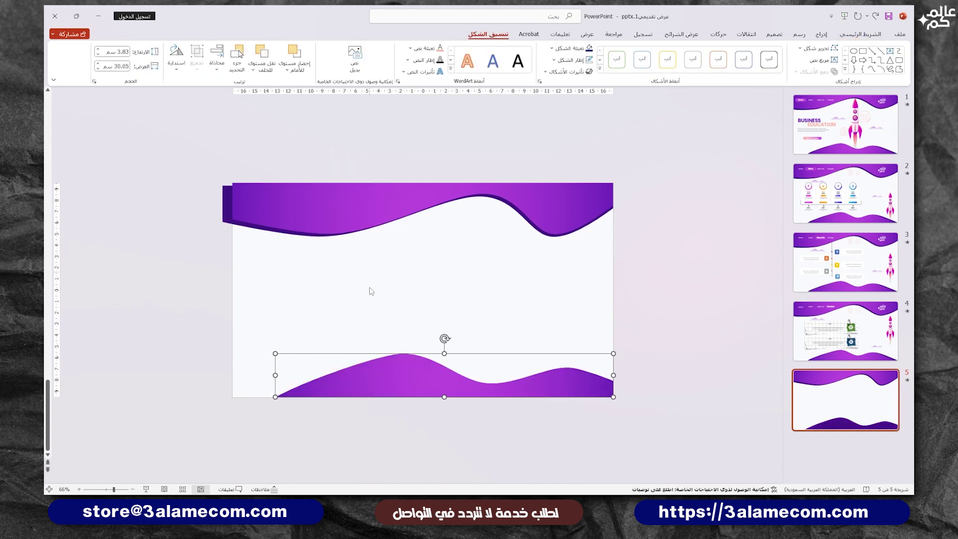
left_click_drag(380, 355, 371, 352)
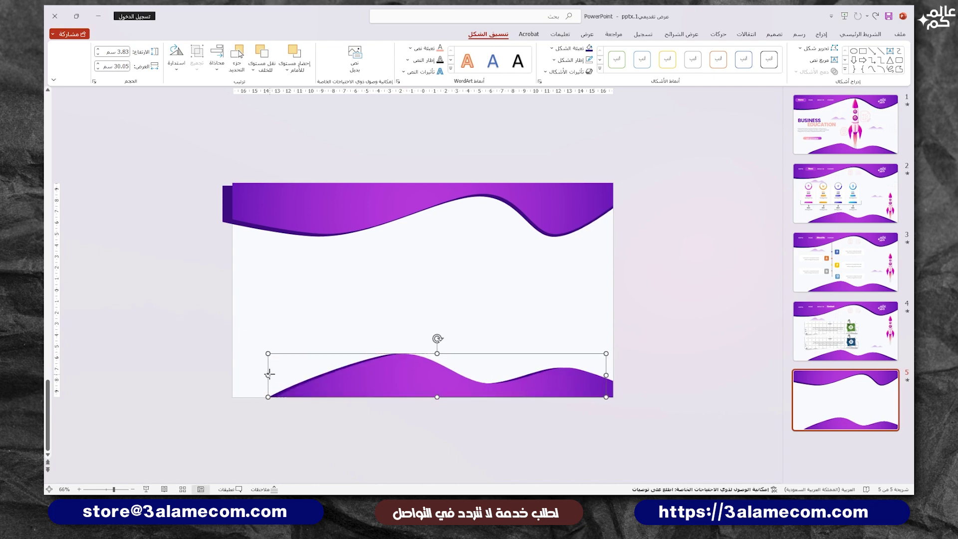
left_click_drag(269, 375, 256, 375)
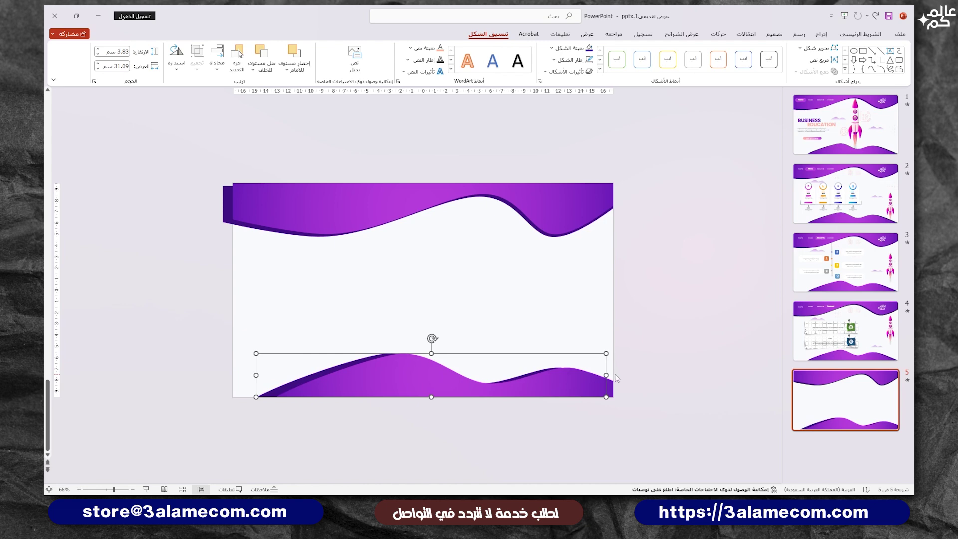
left_click_drag(607, 376, 607, 377)
left_click(493, 318)
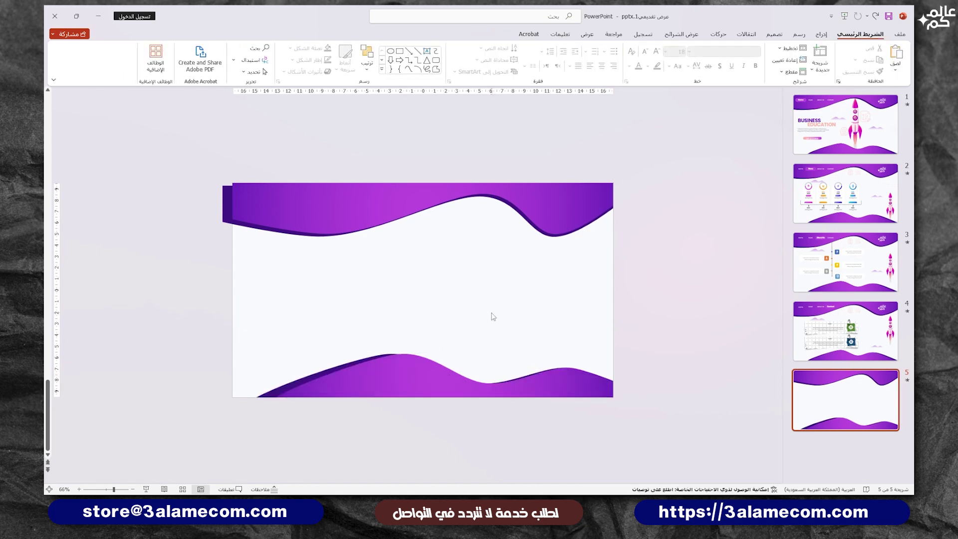
Step: Copy the rocket, brain and document illustrations from slide 1 onto slide 5
left_click(836, 145)
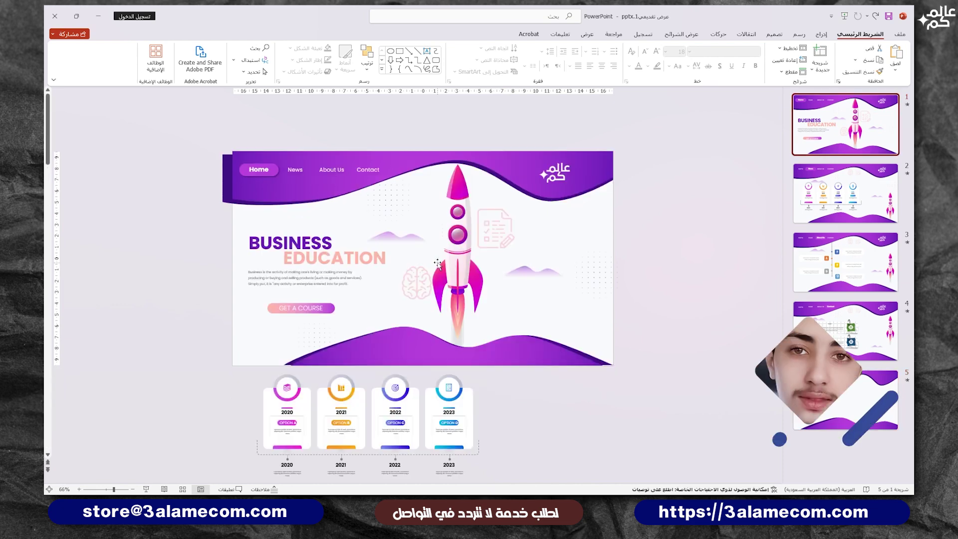
left_click(454, 204)
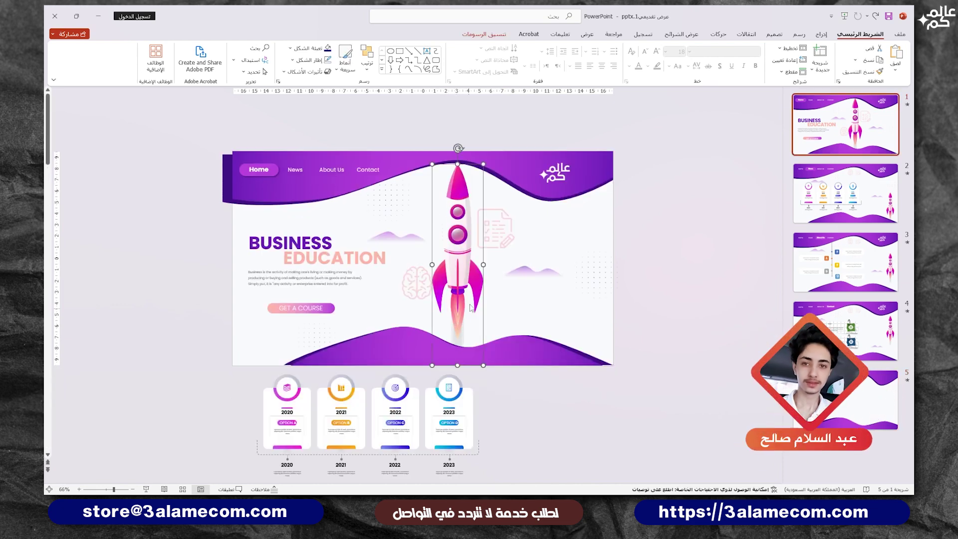
left_click(416, 283, "shift")
left_click(489, 236, "shift")
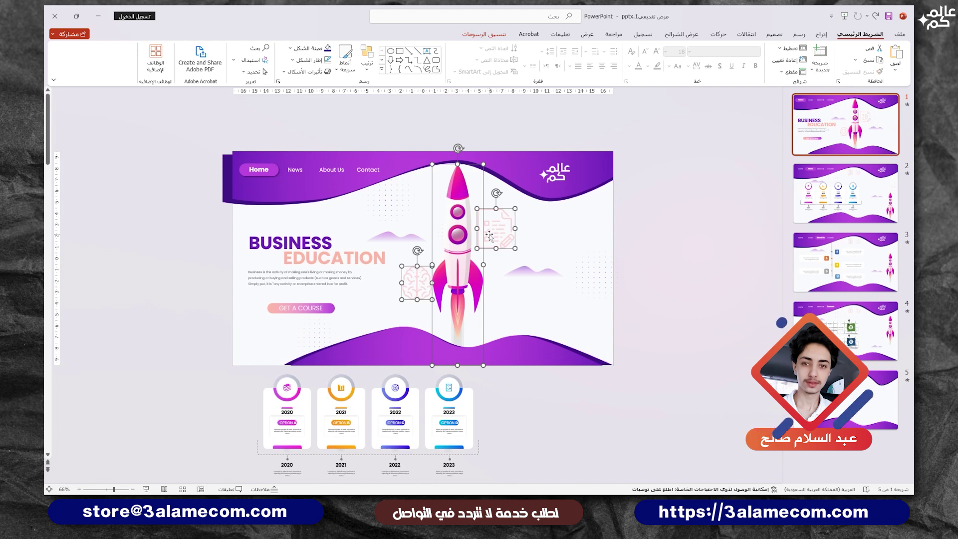
key("ctrl+c")
left_click(846, 399)
key("ctrl+v")
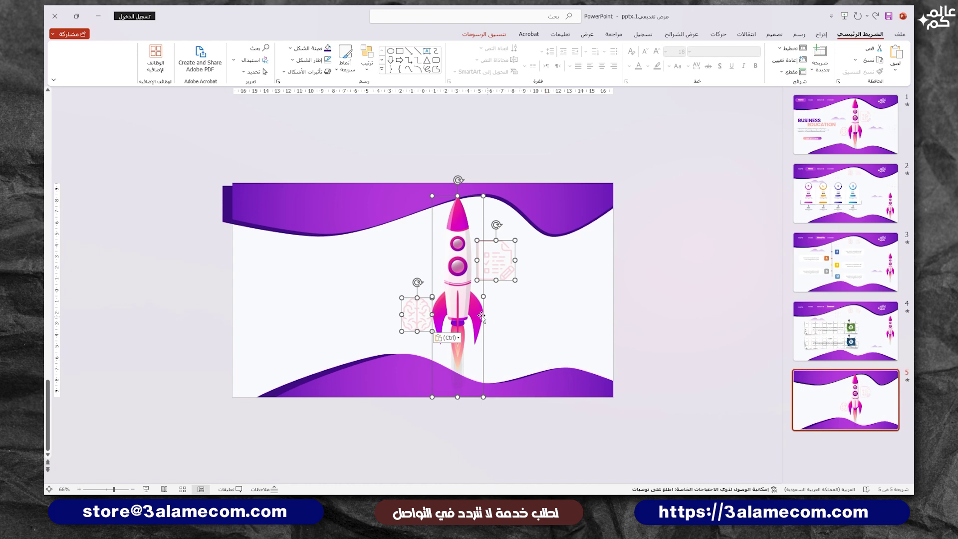
Step: Reposition the pasted illustrations and send them to the back
left_click_drag(482, 316, 478, 311)
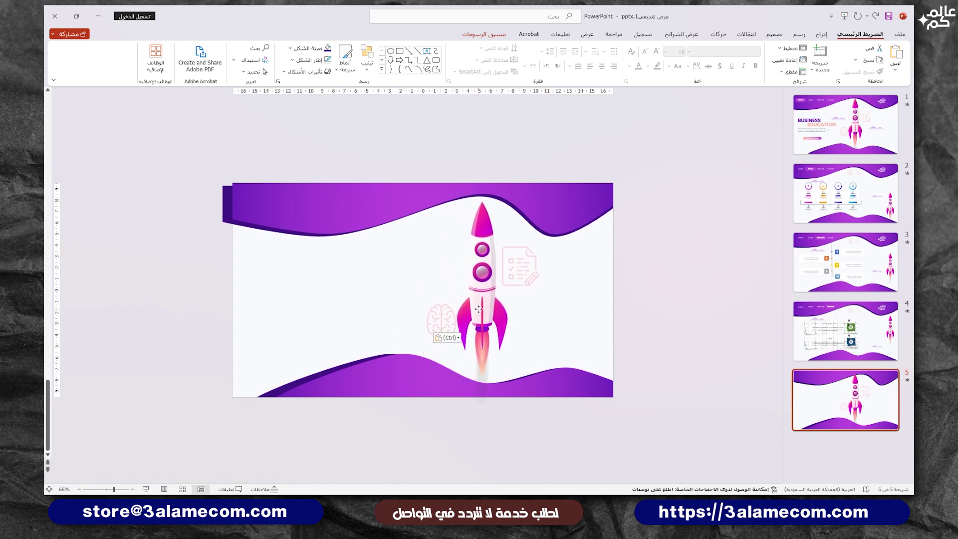
left_click_drag(478, 311, 478, 307)
right_click(477, 283)
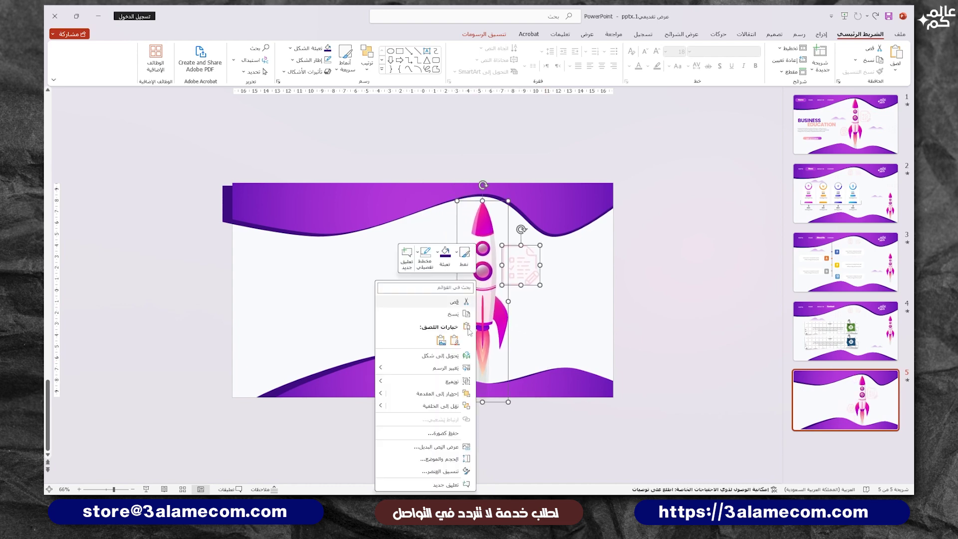
left_click(451, 408)
Step: Ctrl+drag a copy of the bottom wave into mid-slide and shrink it
left_click(544, 356)
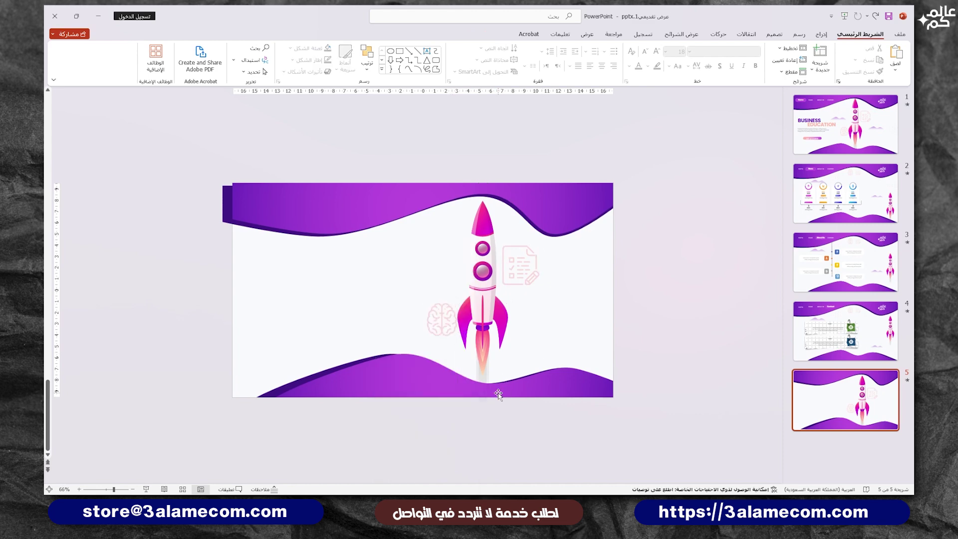
left_click(496, 394)
left_click(579, 304)
left_click(418, 370)
left_click_drag(390, 380, 348, 310)
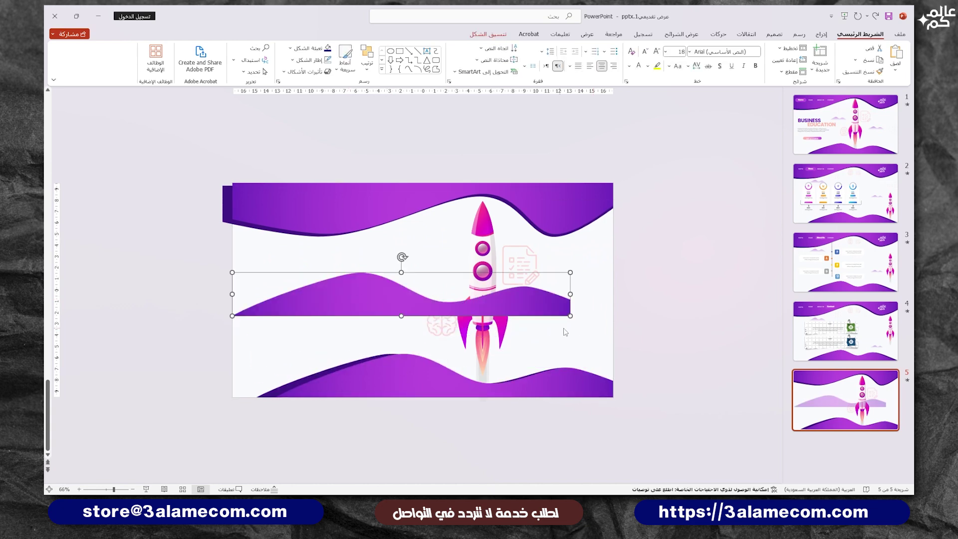
mouse_move(569, 315)
left_mouse_down()
mouse_move(345, 281)
mouse_move(378, 272)
left_mouse_up()
Step: Reshape the small wave's right end with Edit Points and move it left of the rocket
right_click(377, 274)
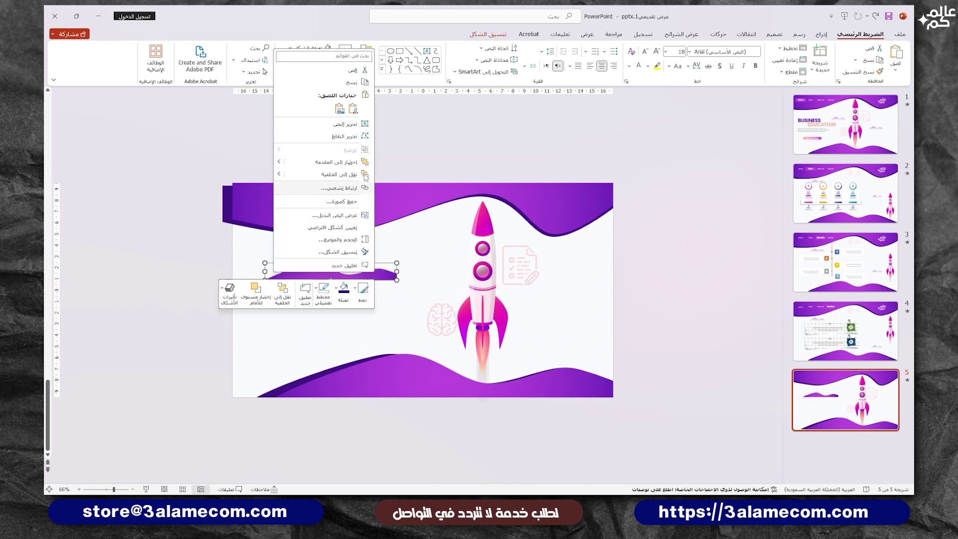
left_click(355, 136)
scroll(381, 284, "up", 8, "ctrl")
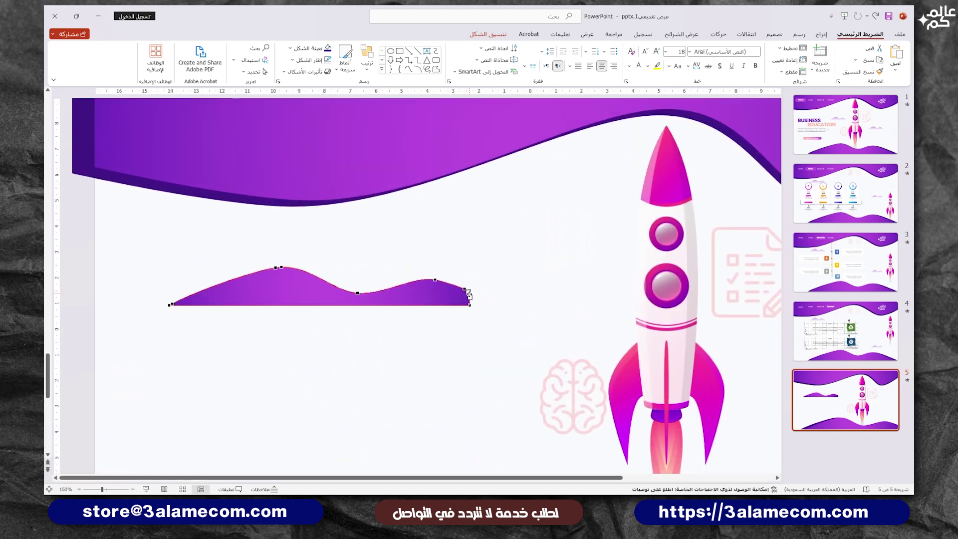
scroll(470, 298, "up", 5, "ctrl")
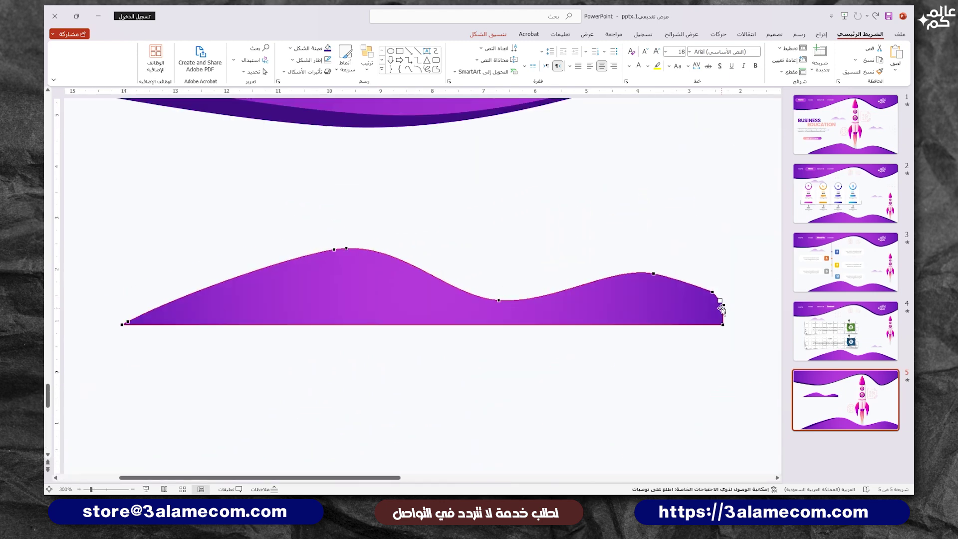
left_click_drag(725, 313, 727, 314)
key("Escape")
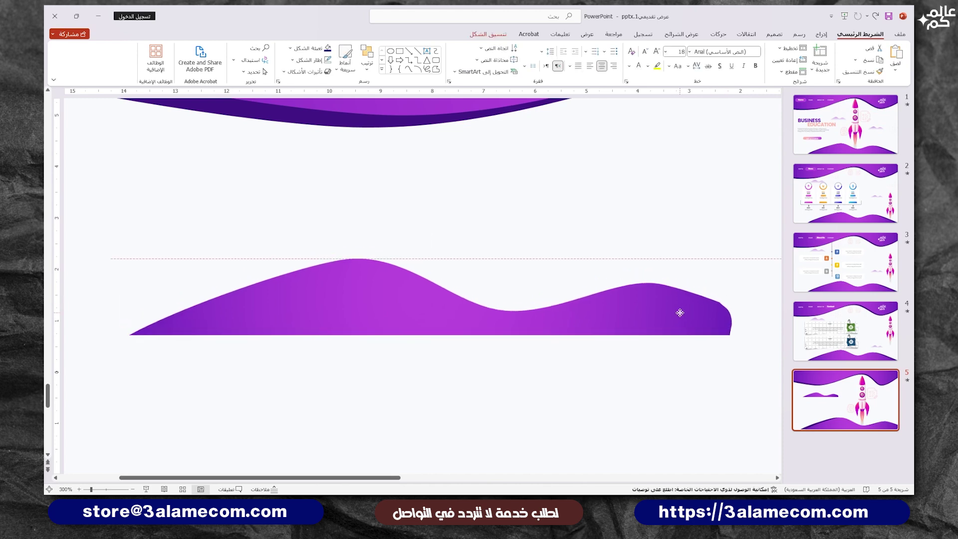
scroll(680, 313, "down", 5)
scroll(397, 282, "down", 1)
mouse_move(192, 282)
left_mouse_down()
mouse_move(383, 254)
mouse_move(344, 255)
mouse_move(351, 245)
left_mouse_up()
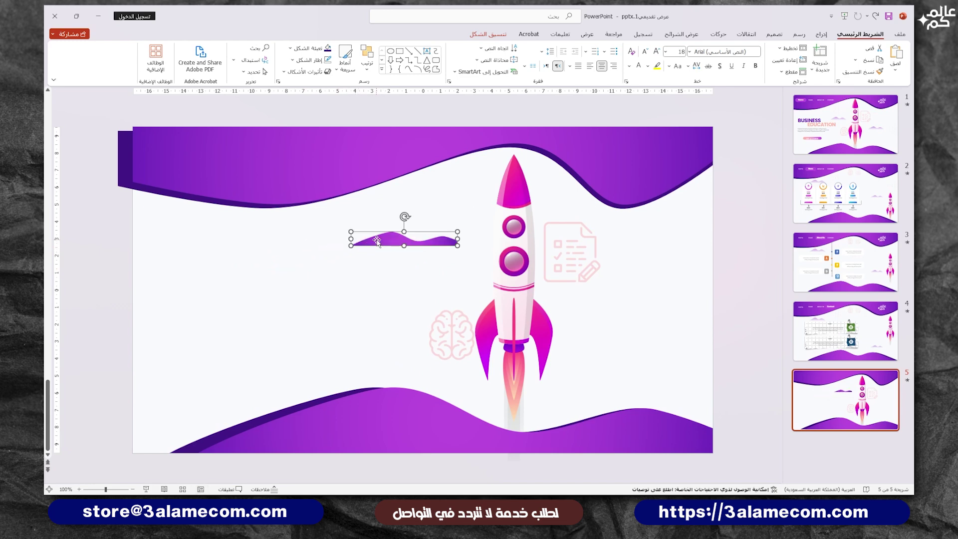
Step: Give the small wave a linear 90° gradient with stops at 100% and 50% transparency
right_click(378, 242)
left_click(330, 444)
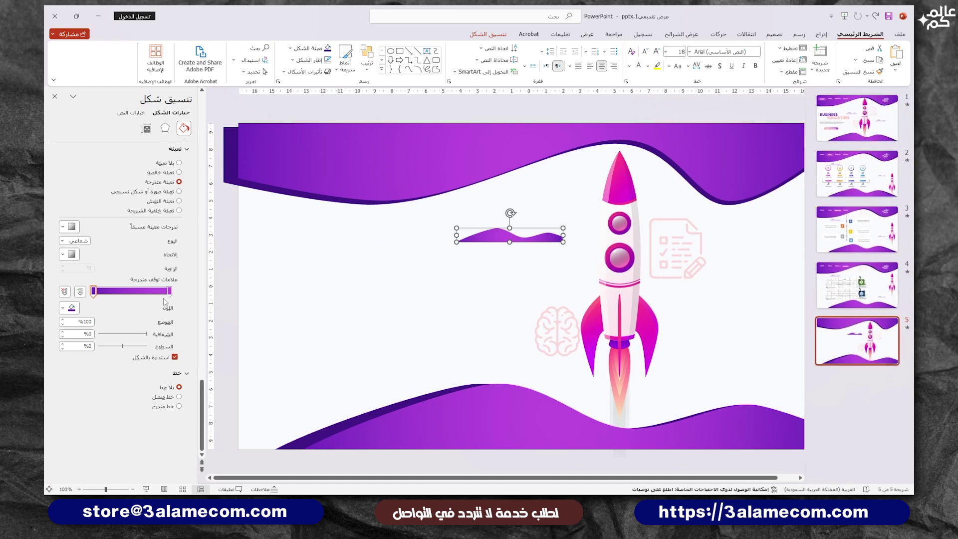
left_click(80, 241)
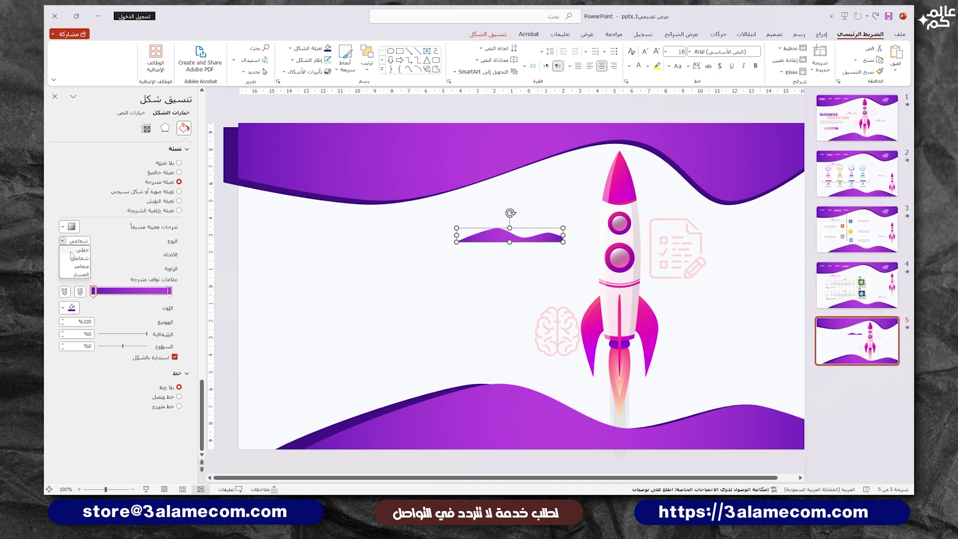
left_click(83, 250)
left_click(70, 255)
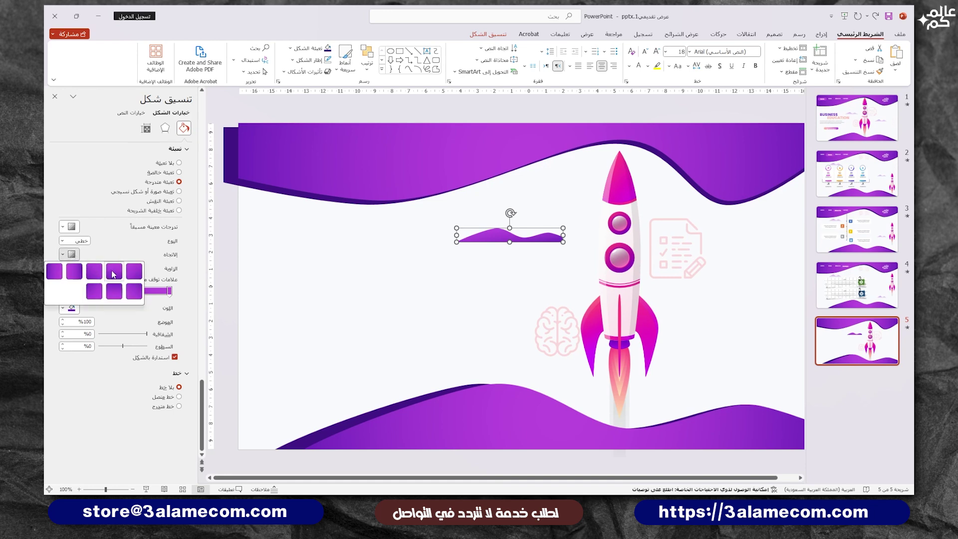
left_click(112, 273)
left_click(72, 308)
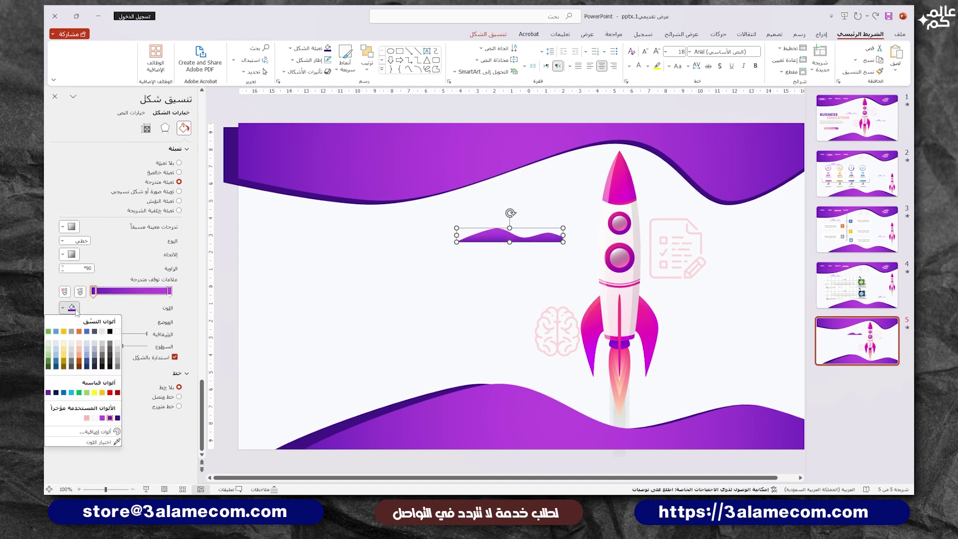
left_click(136, 377)
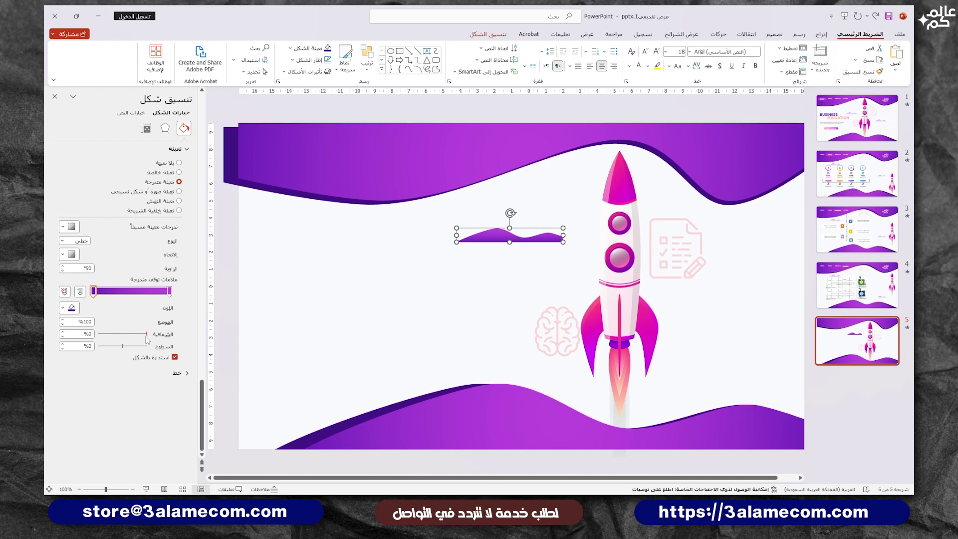
left_click_drag(147, 335, 99, 334)
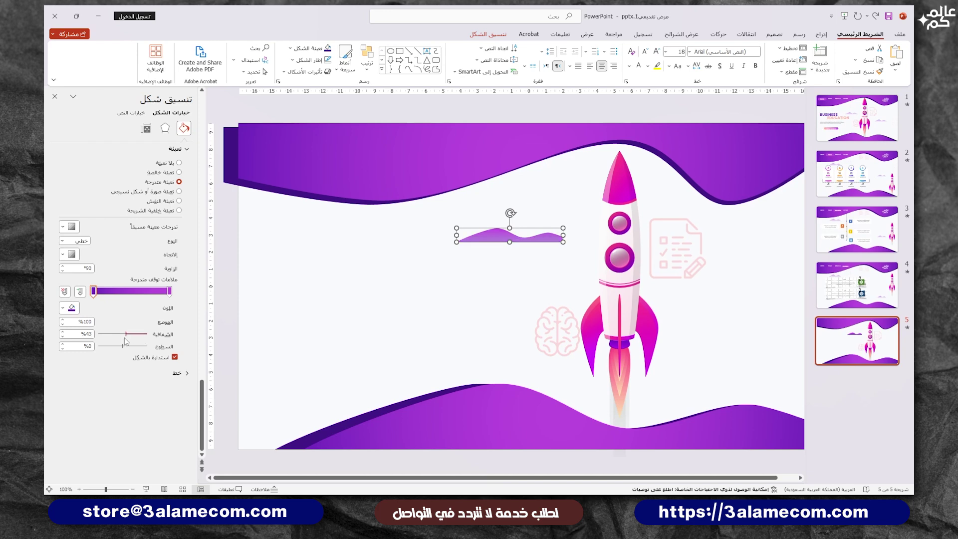
left_click(168, 296)
double_click(87, 334)
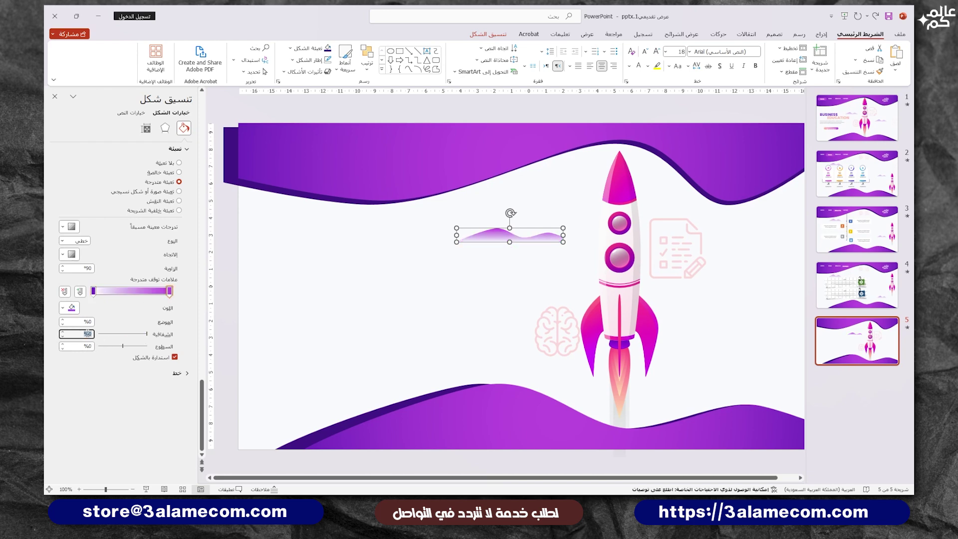
type("0")
key("Return")
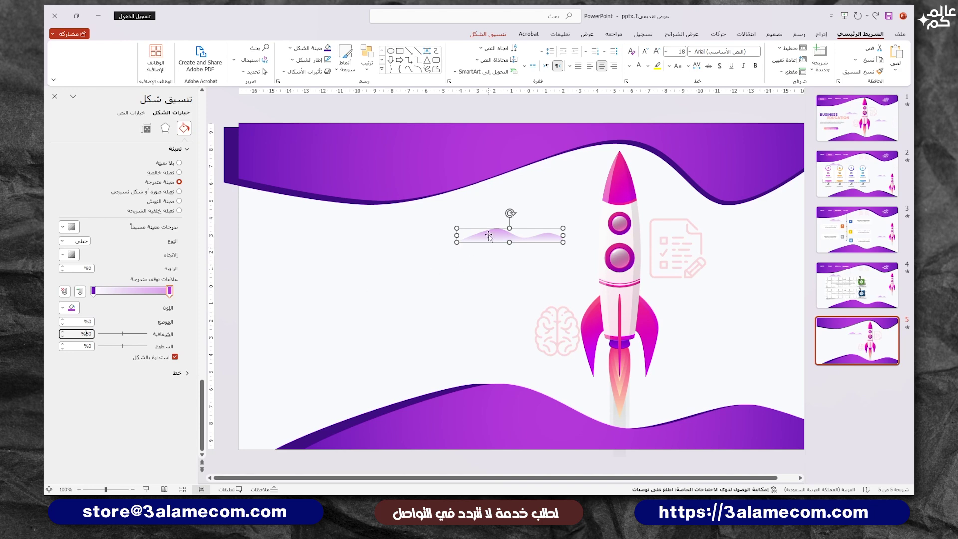
Step: Add a narrower wave copy right of the rocket, with purple stops at 100% and 50% transparency
left_click_drag(489, 235, 667, 315)
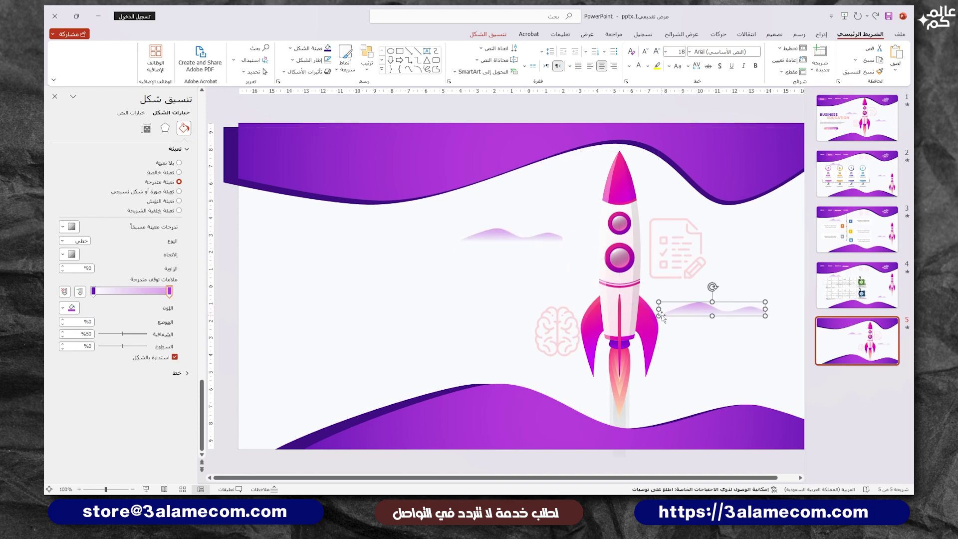
left_click_drag(660, 316, 700, 308)
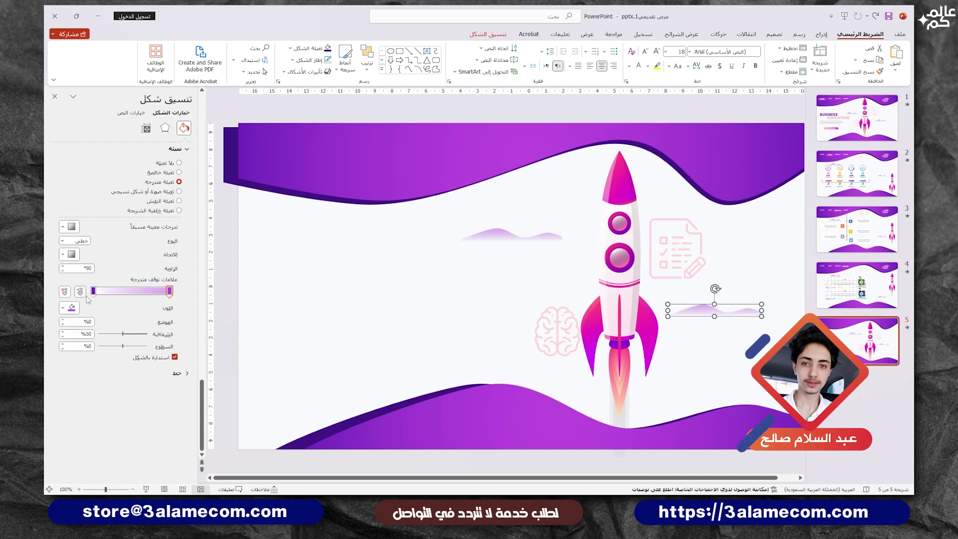
left_click(69, 308)
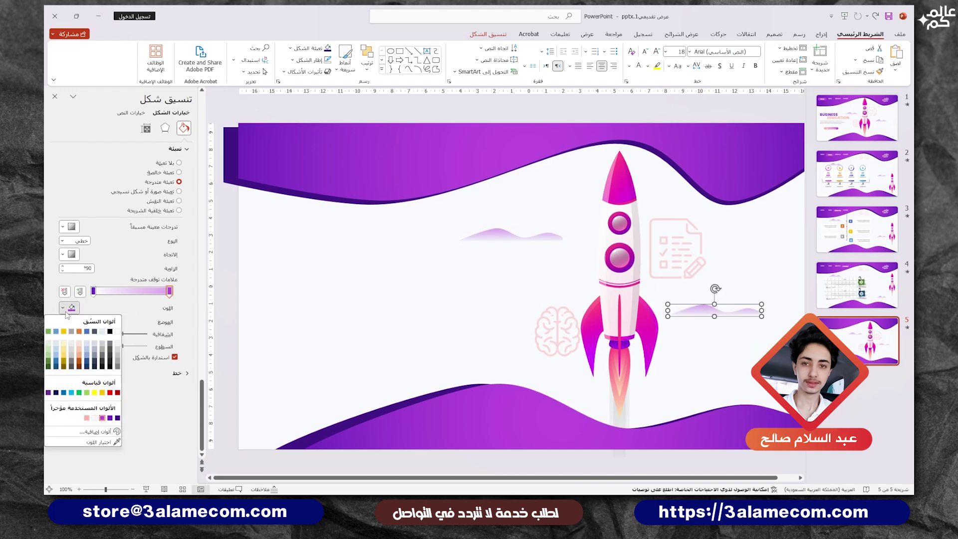
left_click(110, 418)
left_click(93, 291)
left_click(70, 307)
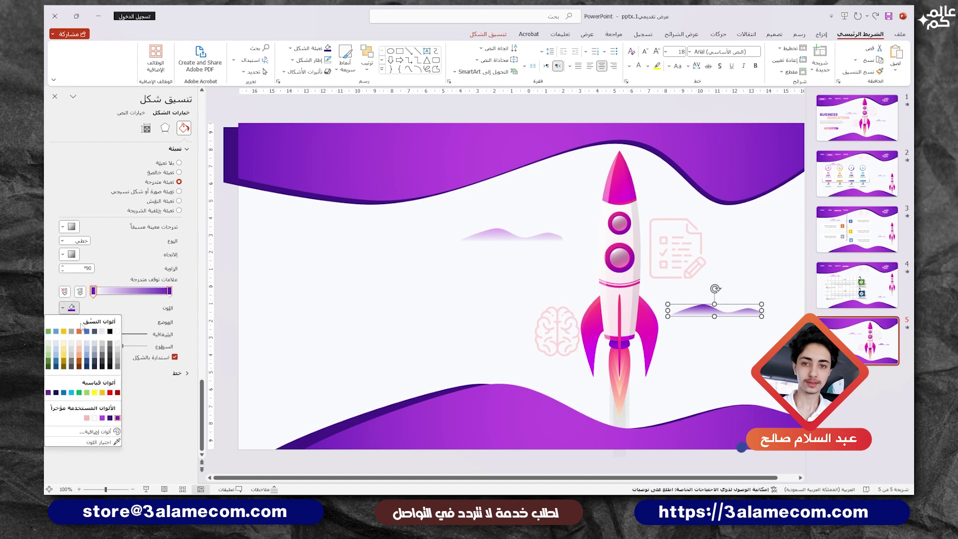
left_click(102, 417)
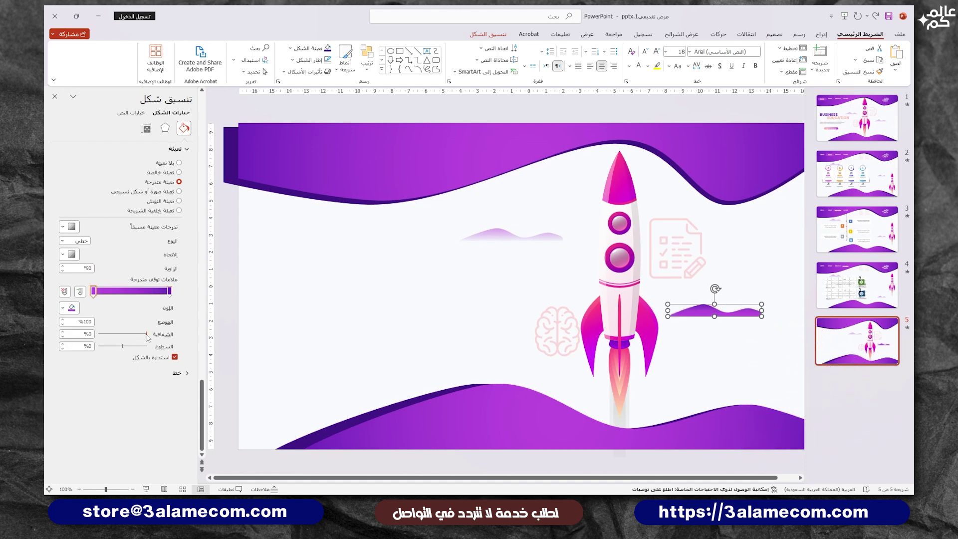
left_click_drag(147, 334, 78, 349)
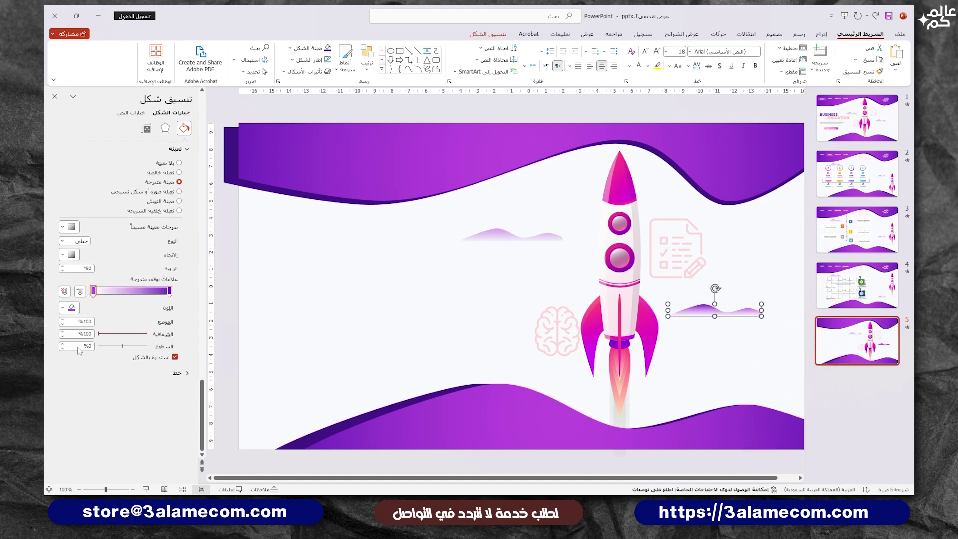
left_click(170, 292)
type("0")
key("Return")
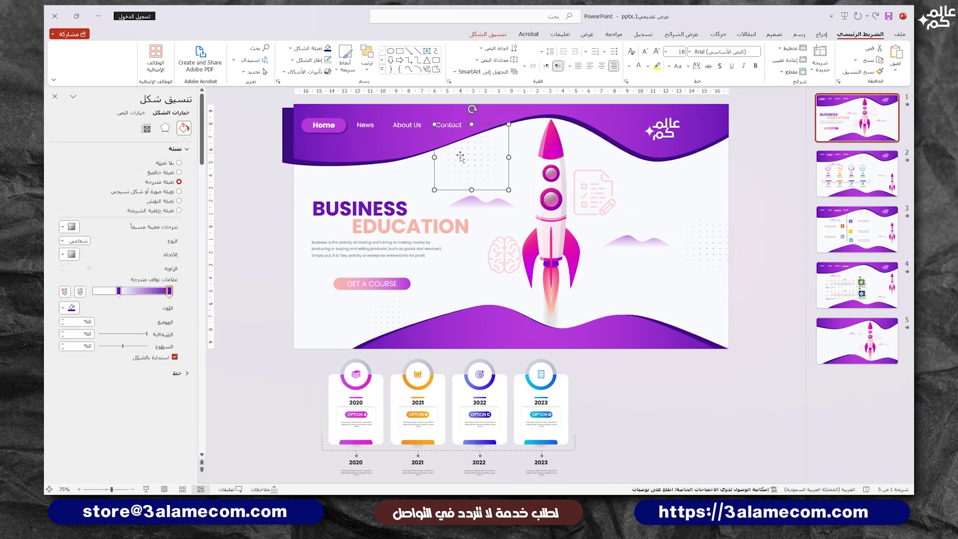
Step: Copy the dotted grid from slide 1 and paste it left of the rocket on slide 5
left_click_drag(461, 158, 470, 172)
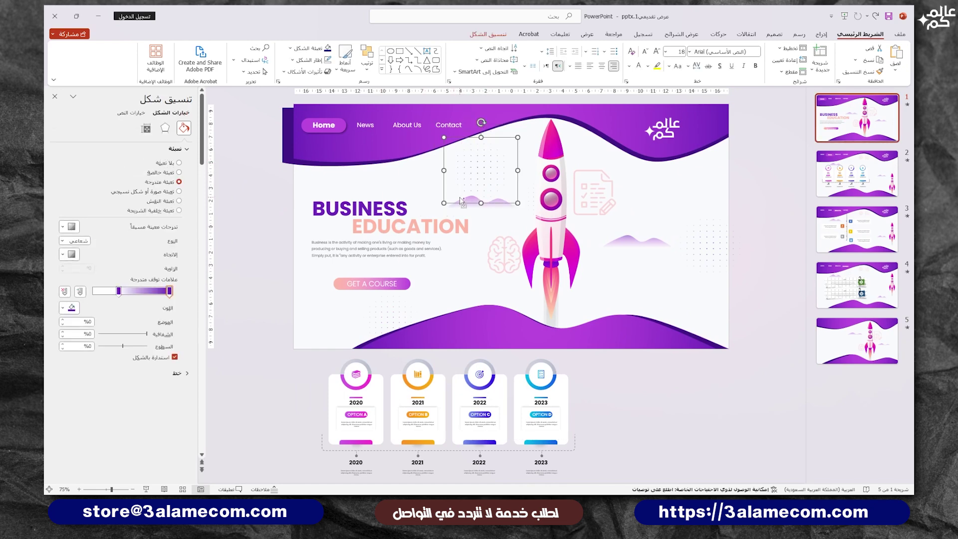
key("ctrl+z")
key("ctrl+c")
left_click(857, 340)
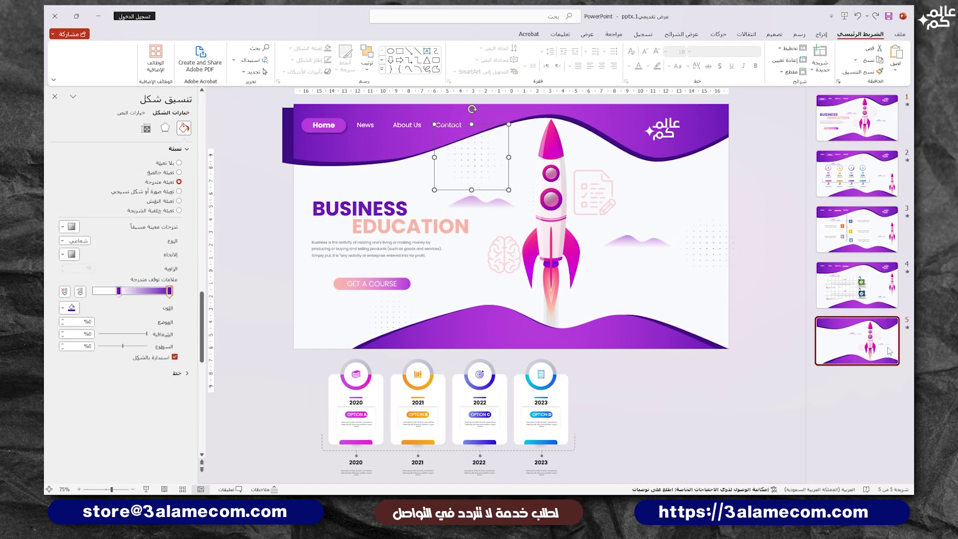
key("ctrl+v")
left_click_drag(472, 220, 417, 272)
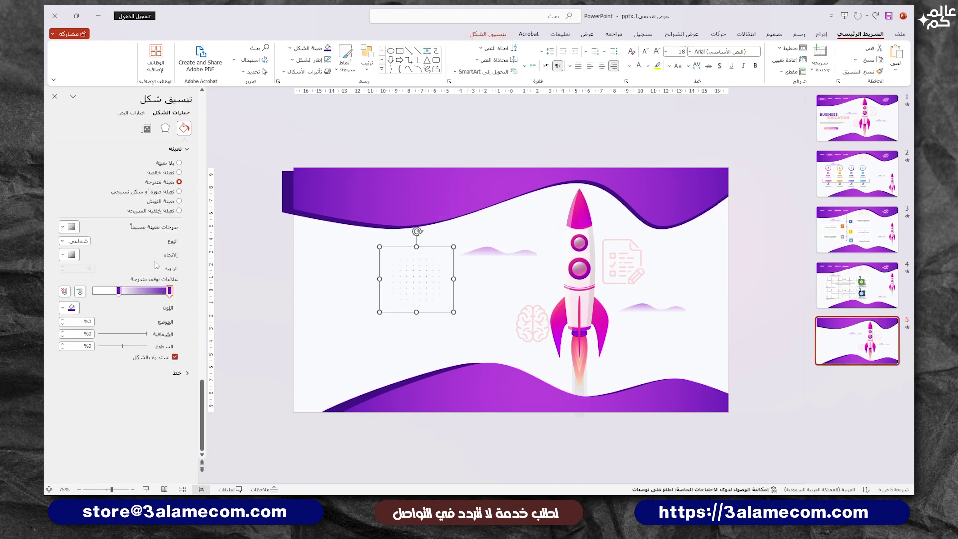
Step: Try a solid fill colour on the grid, shift it lower left, then switch to gradient fill
left_click(166, 174)
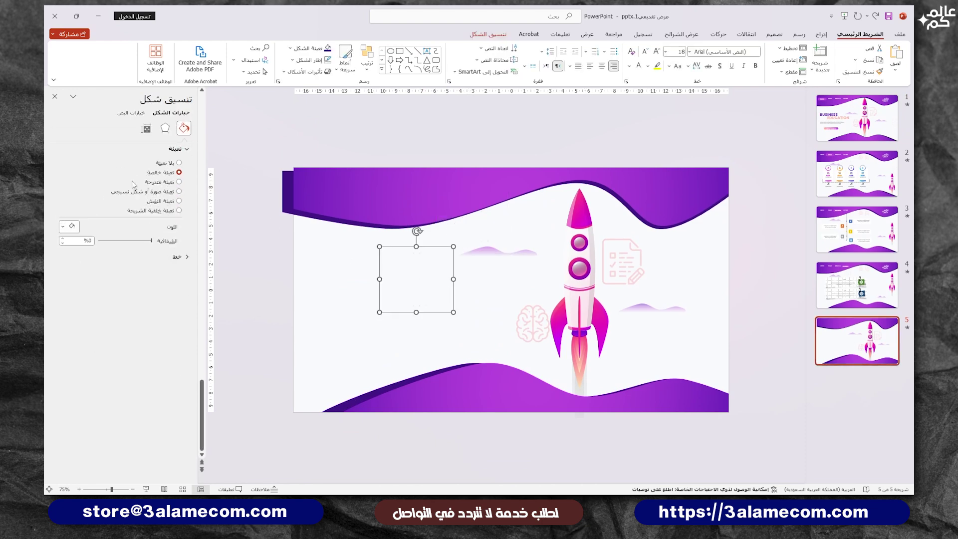
left_click(70, 226)
left_click(113, 256)
left_click(357, 348)
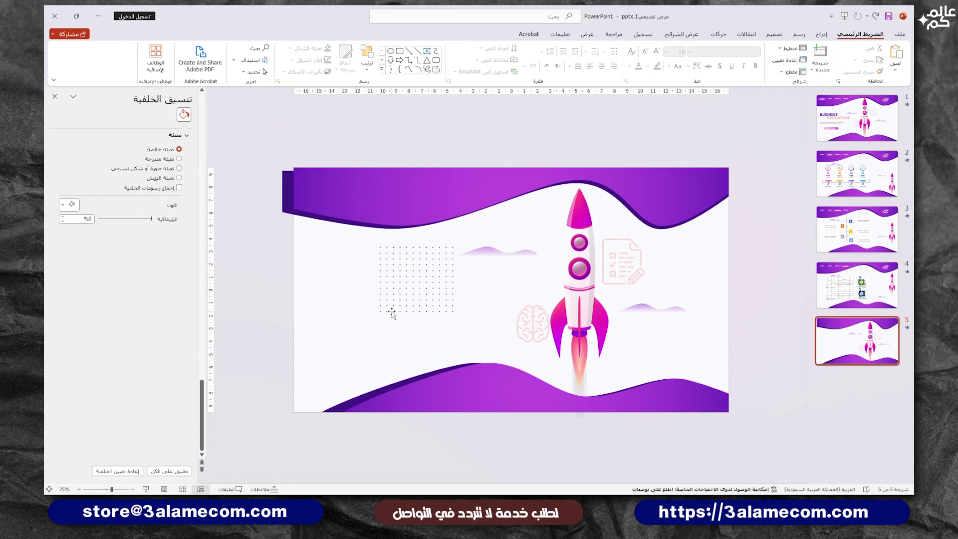
left_click_drag(392, 313, 351, 344)
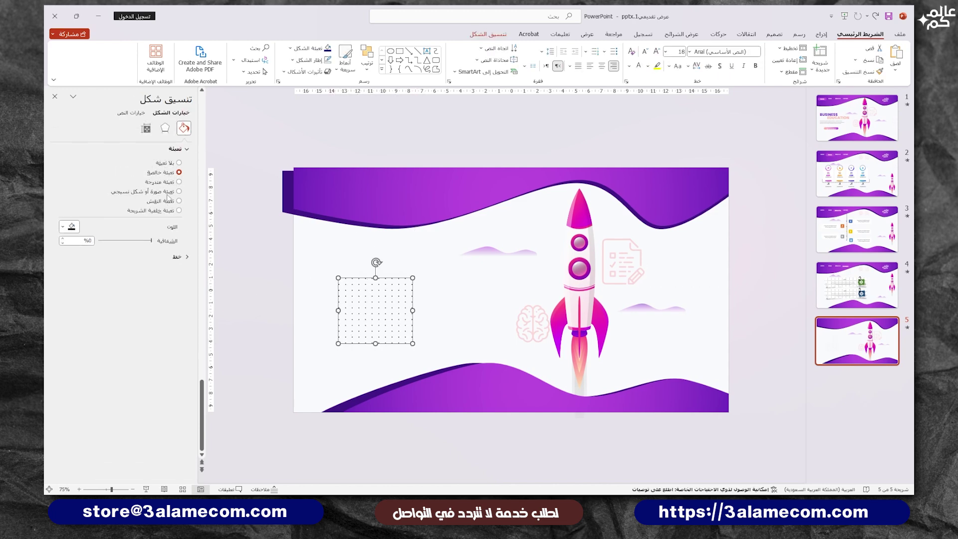
left_click(163, 181)
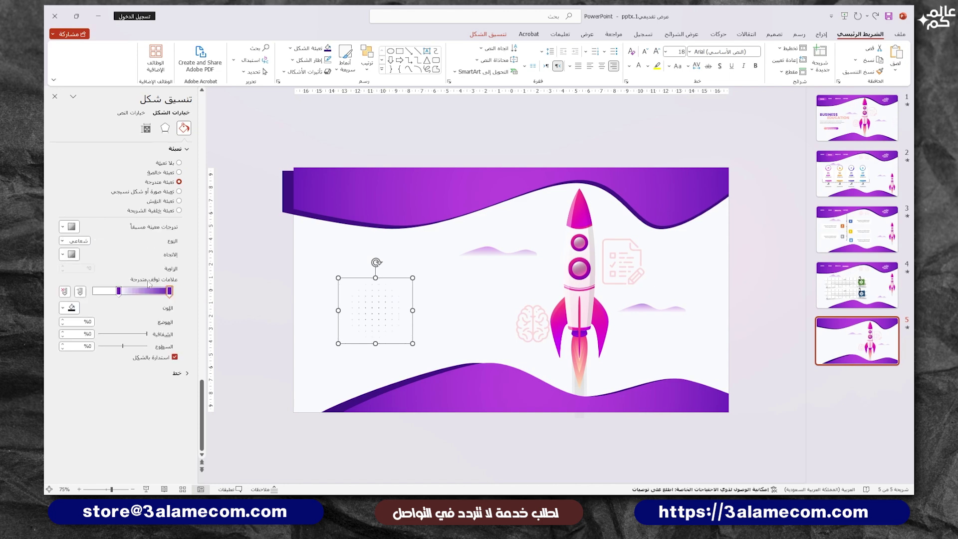
Step: Set the grid's gradient direction, reposition its transparent stop, and move the pattern to the upper middle
left_click(63, 254)
left_click(98, 279)
left_click(118, 291)
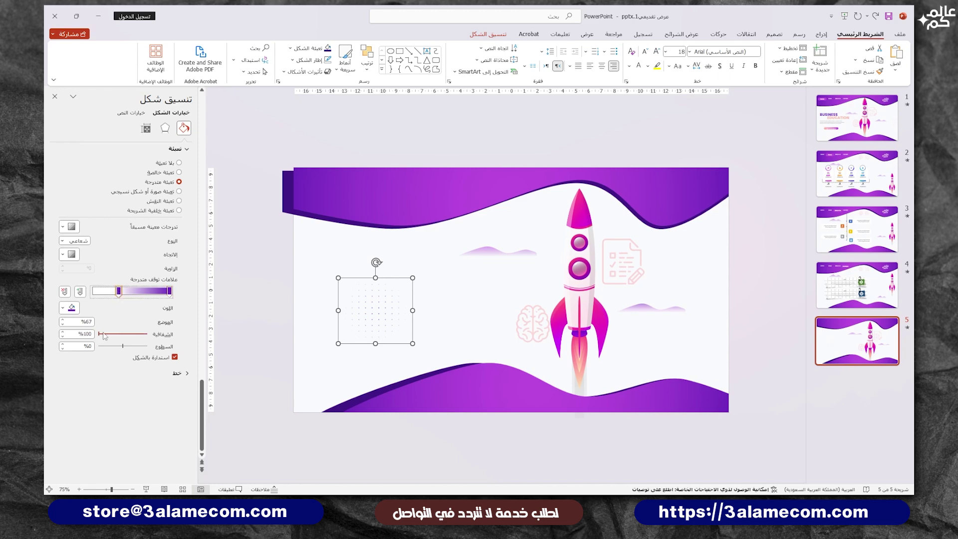
mouse_move(120, 292)
left_mouse_down()
mouse_move(94, 292)
mouse_move(120, 292)
left_mouse_up()
left_click(400, 354)
left_click_drag(372, 330, 478, 236)
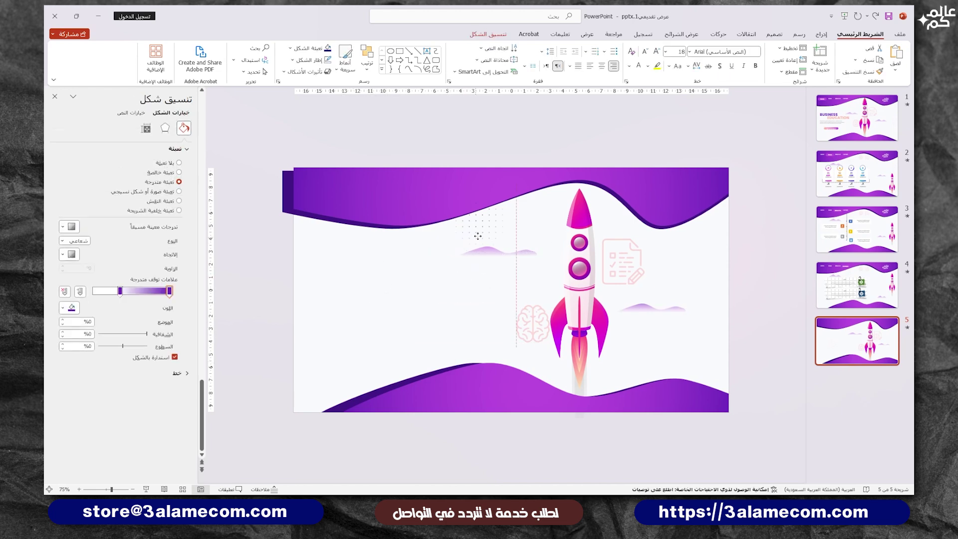
Step: Move the dotted pattern to the lower left and make its gradient stop magenta at 100% transparency
right_click(526, 231)
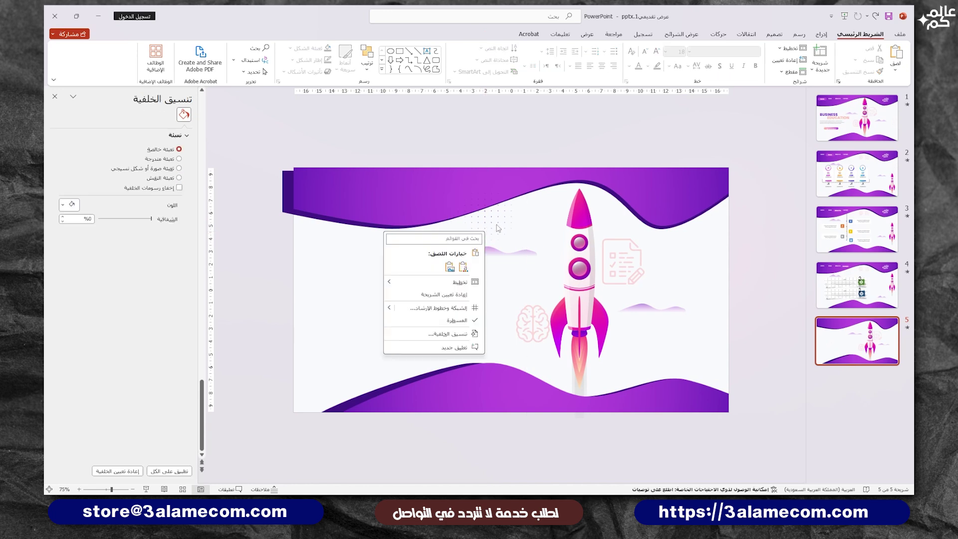
left_click(491, 224)
right_click(491, 225)
left_click(465, 343)
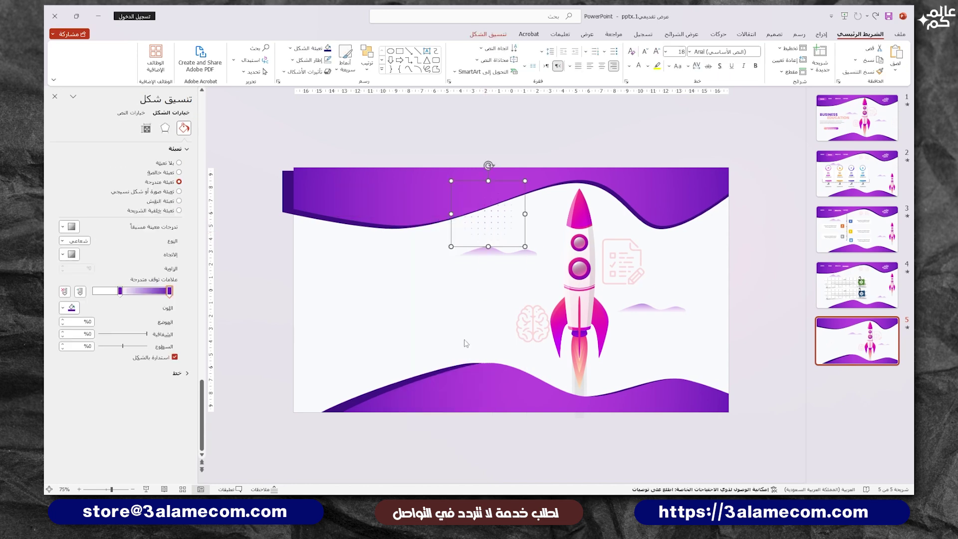
left_click_drag(484, 222, 395, 359)
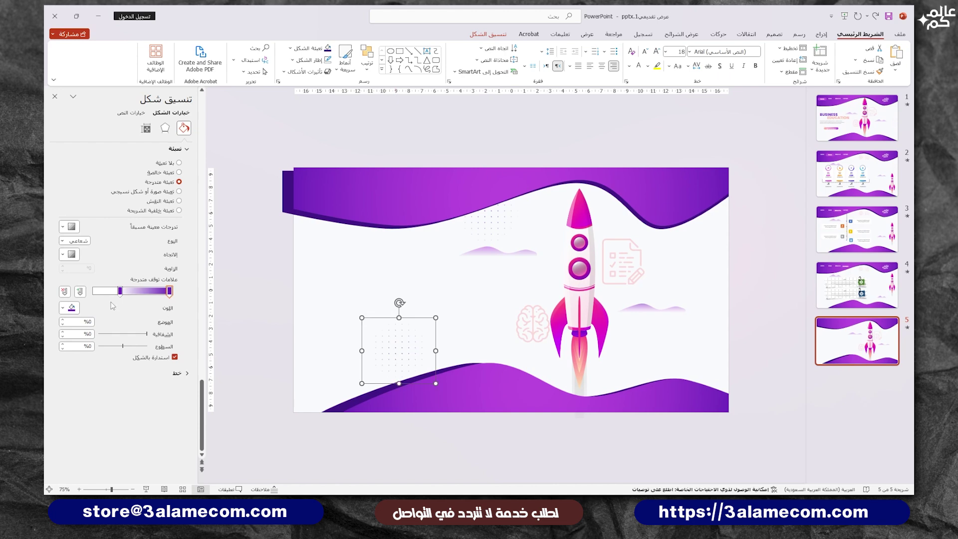
left_click(72, 307)
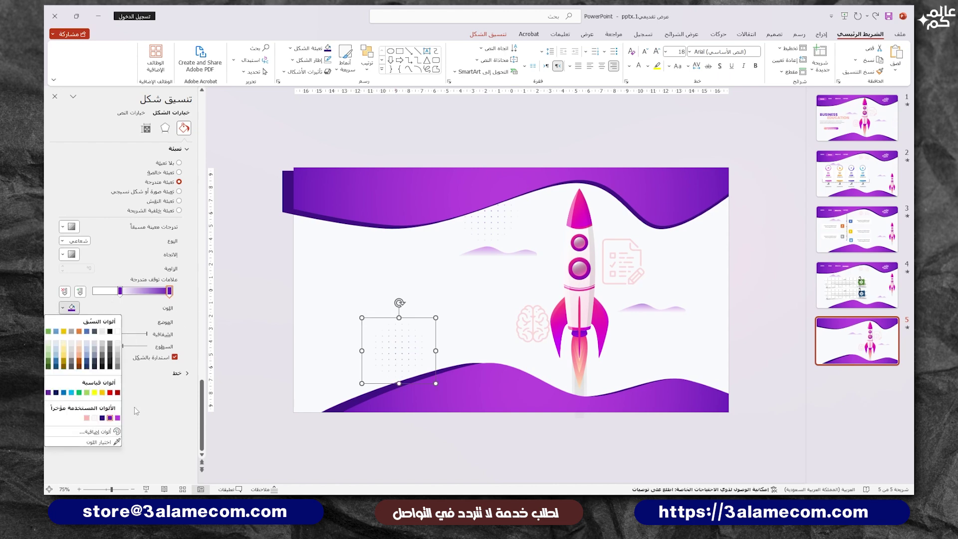
left_click(118, 418)
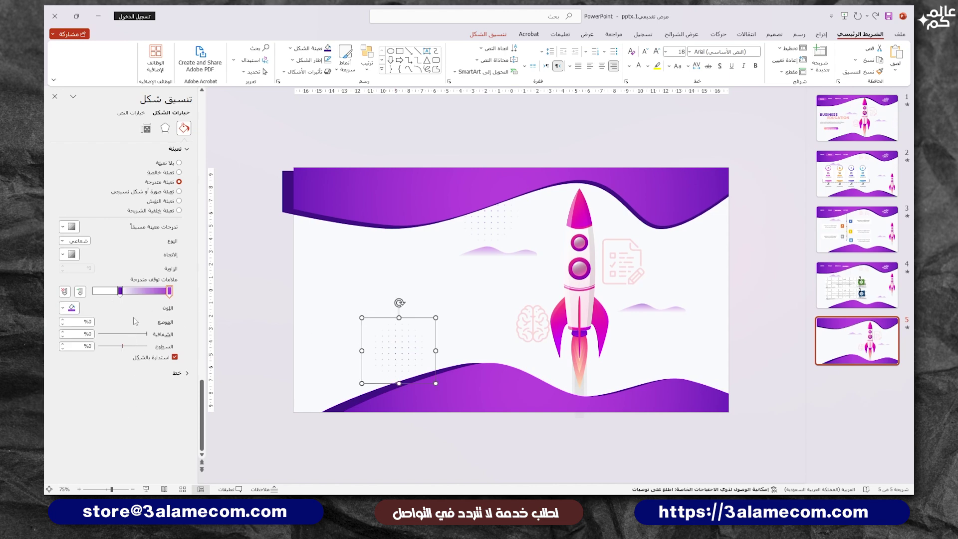
left_click(72, 308)
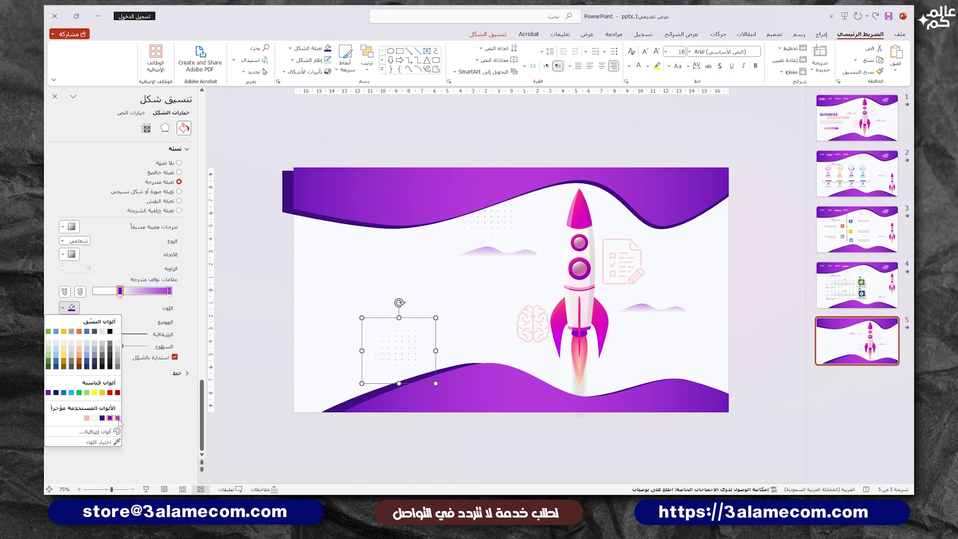
left_click(118, 418)
left_click_drag(147, 335, 98, 334)
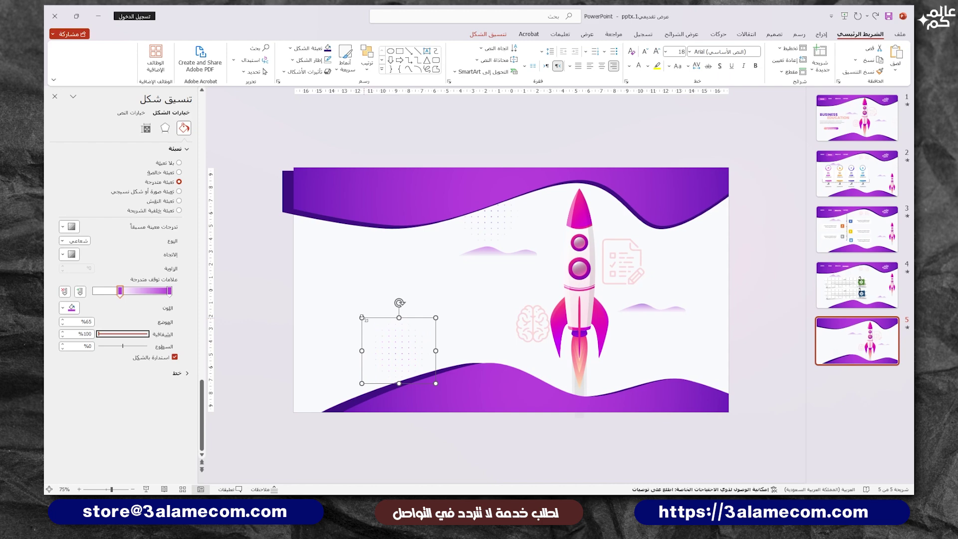
Step: Send the lower-left dotted shape behind the purple wave
left_click(374, 387)
left_click(394, 348)
key("Escape")
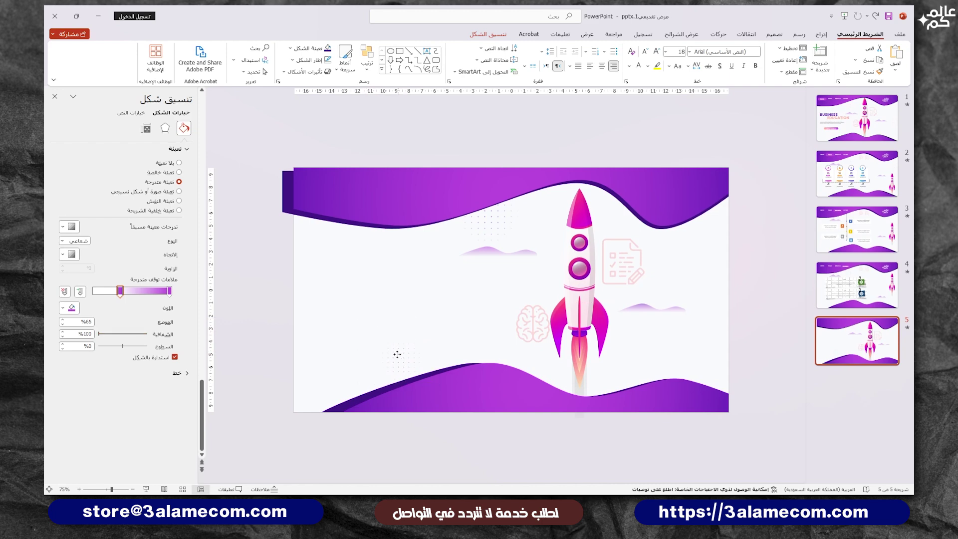
left_click(396, 356)
right_click(396, 370)
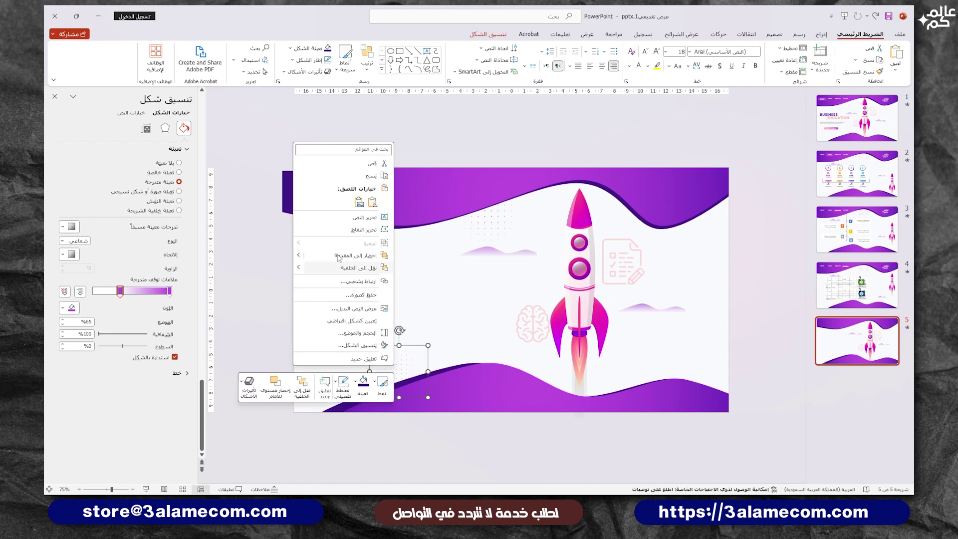
left_click(367, 270)
Step: Place two dotted copies, one right of the rocket and one below right of it
left_click(455, 317)
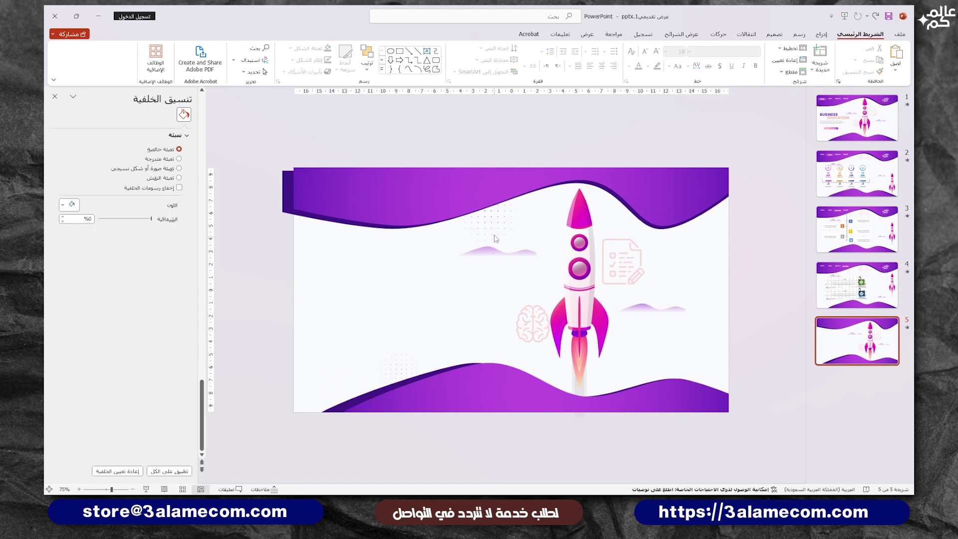
left_click_drag(492, 229, 705, 288)
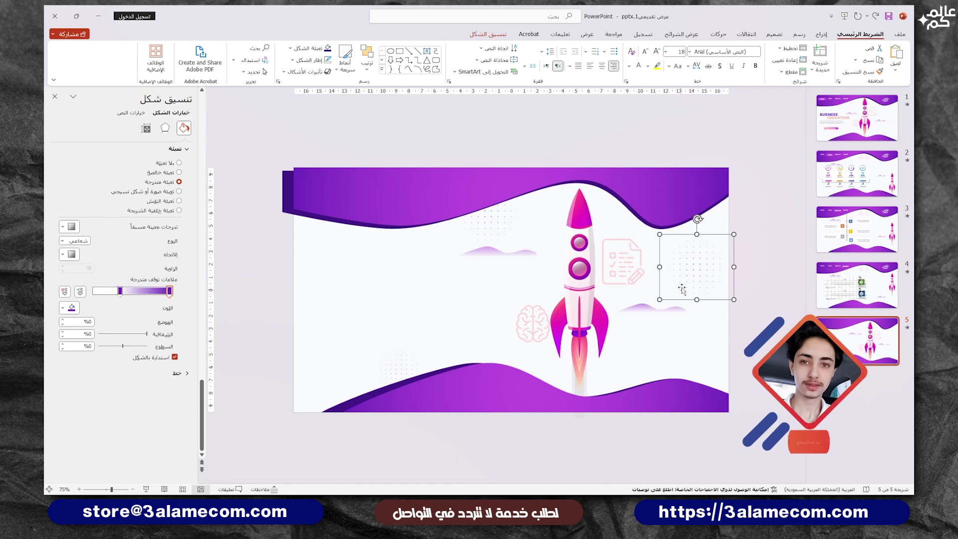
key("Escape")
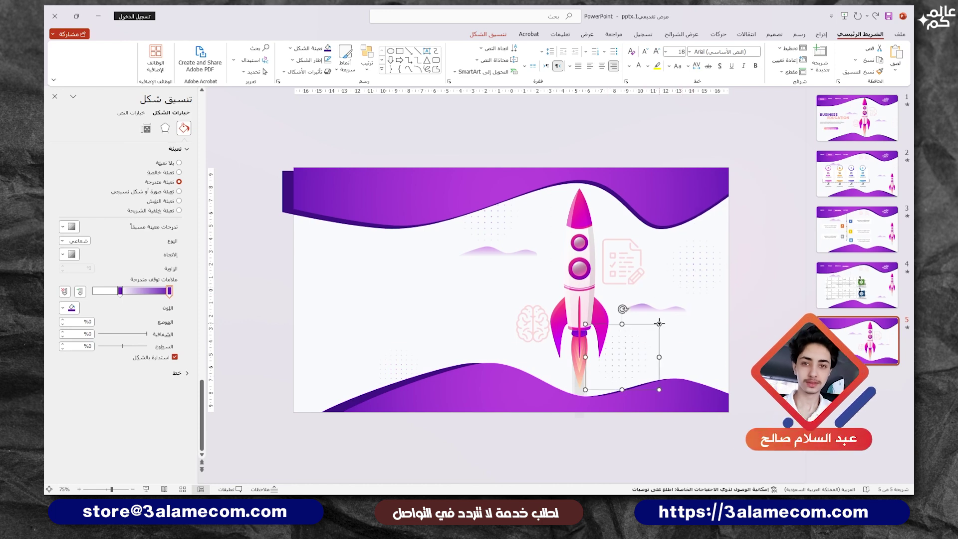
left_click_drag(624, 366, 636, 365)
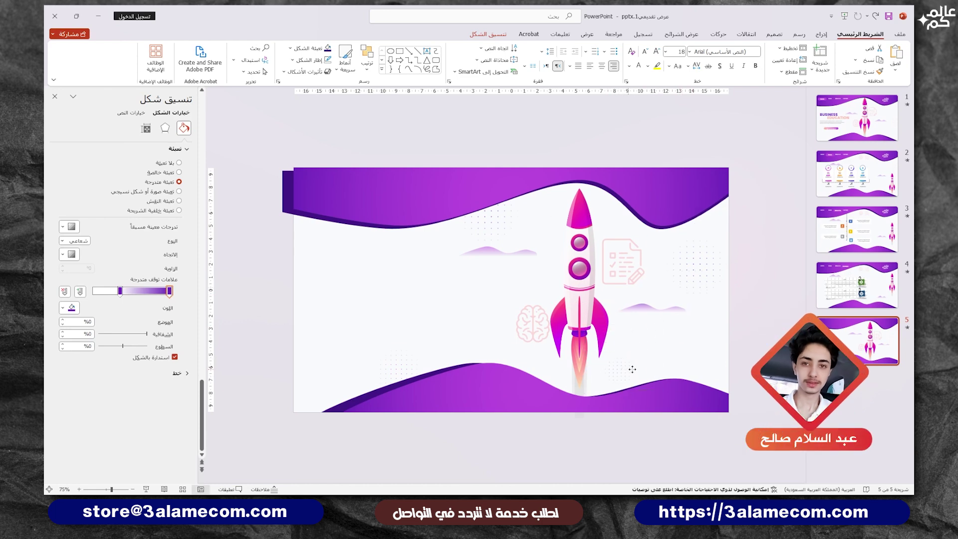
key("Escape")
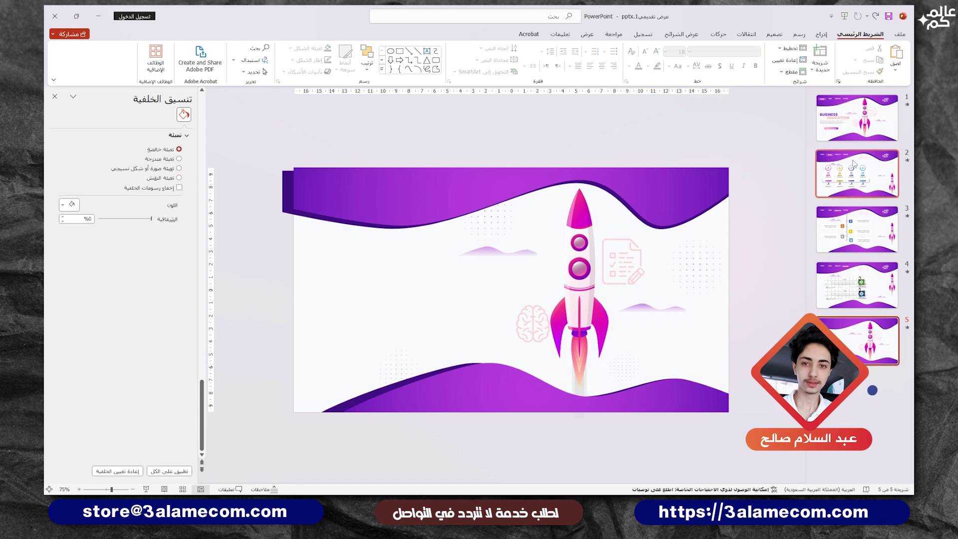
Step: Copy the nav header, logo, title, body text and button from slide 1 onto slide 5
left_click(859, 131)
left_click_drag(250, 179, 481, 319)
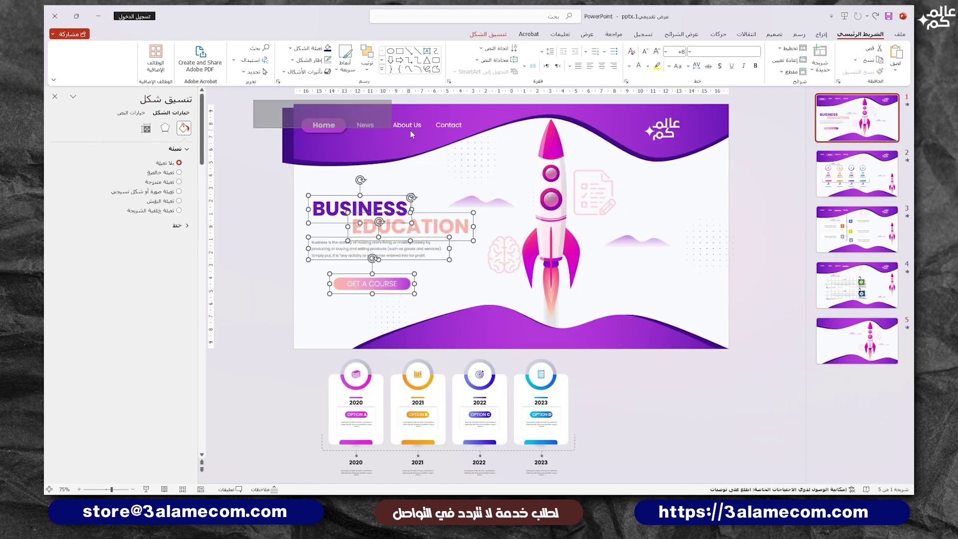
left_click_drag(258, 107, 471, 144)
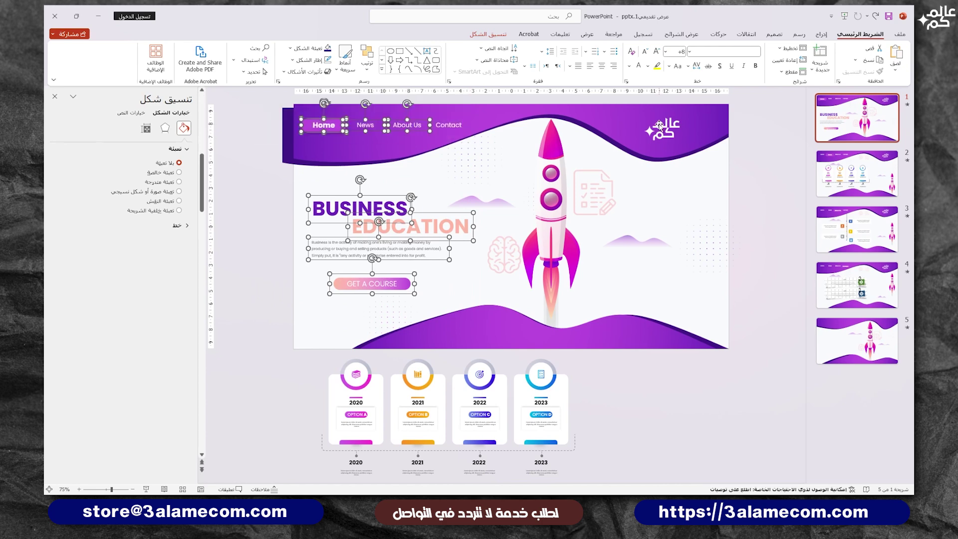
left_click(448, 125, "shift")
key("ctrl+c")
left_click(857, 341)
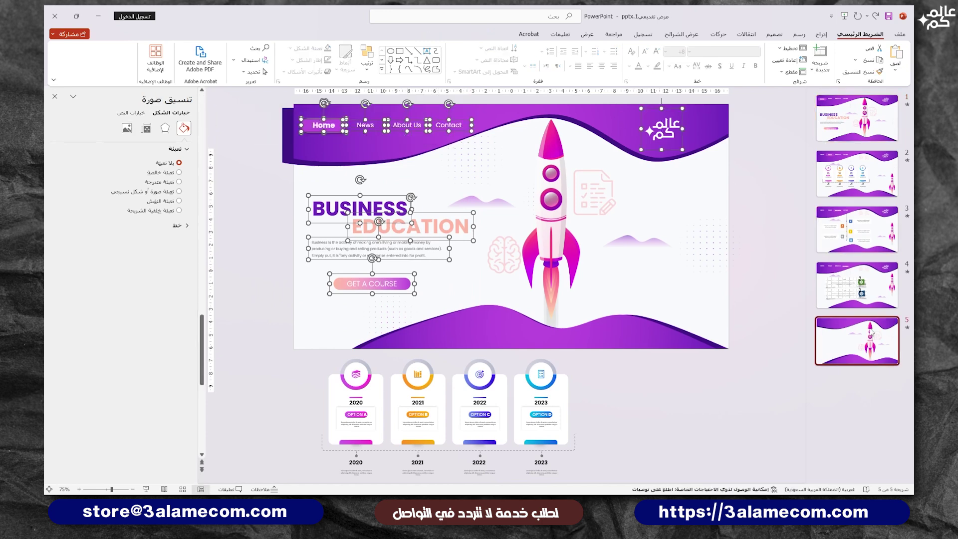
key("ctrl+v")
left_click(776, 346)
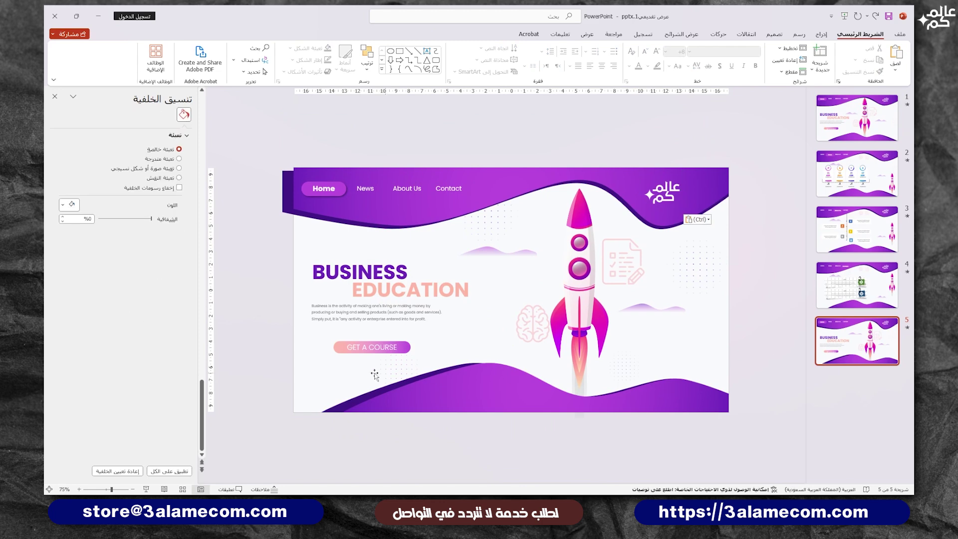
Step: Nudge the BUSINESS EDUCATION title block up slightly on slide 5
left_click_drag(256, 368, 481, 238)
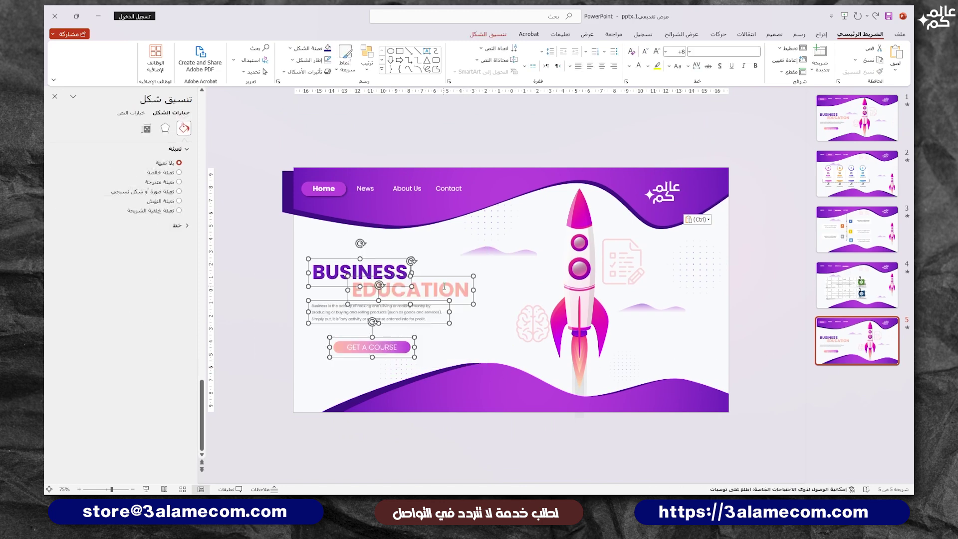
left_click_drag(435, 277, 436, 271)
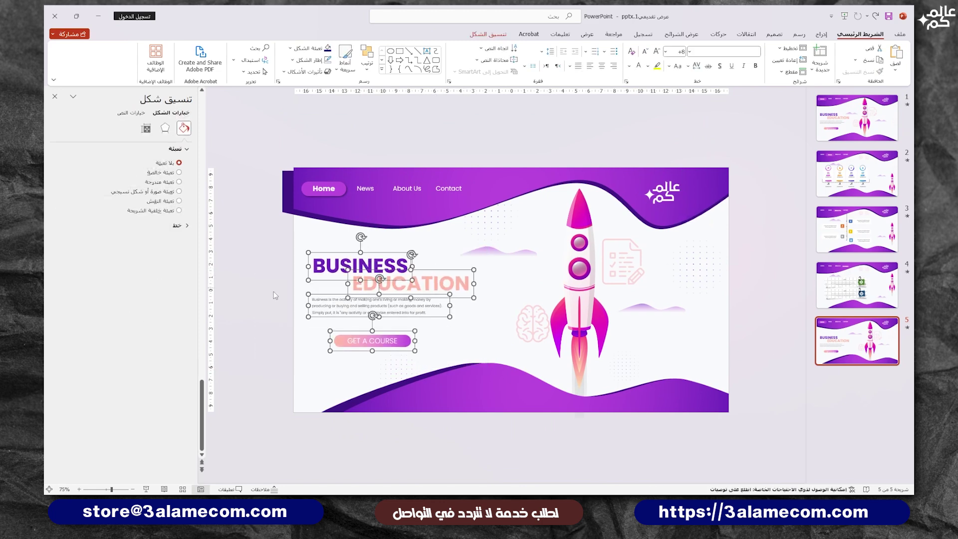
left_click(238, 306)
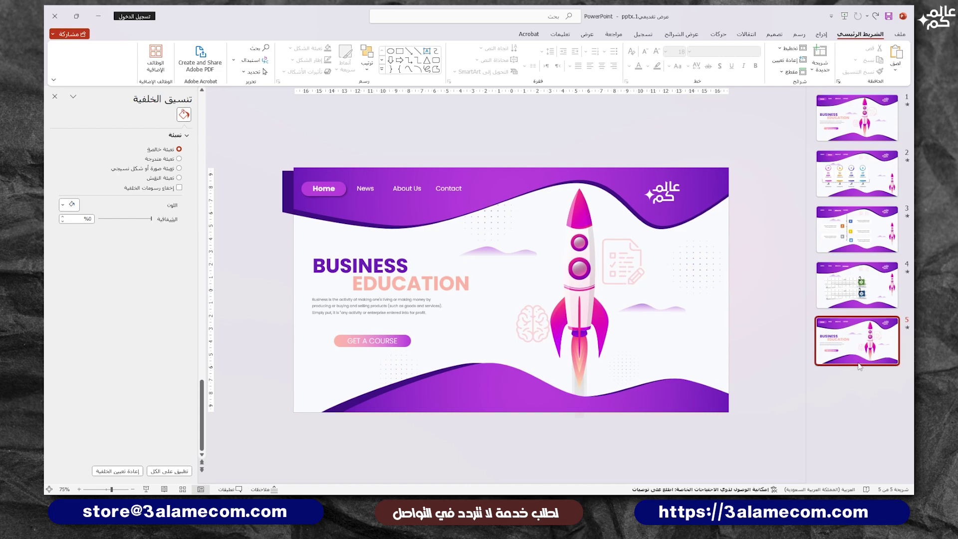
left_click(873, 340)
Step: Duplicate slide 5 as slide 6 and move the highlight pill from Home to News
key("ctrl+d")
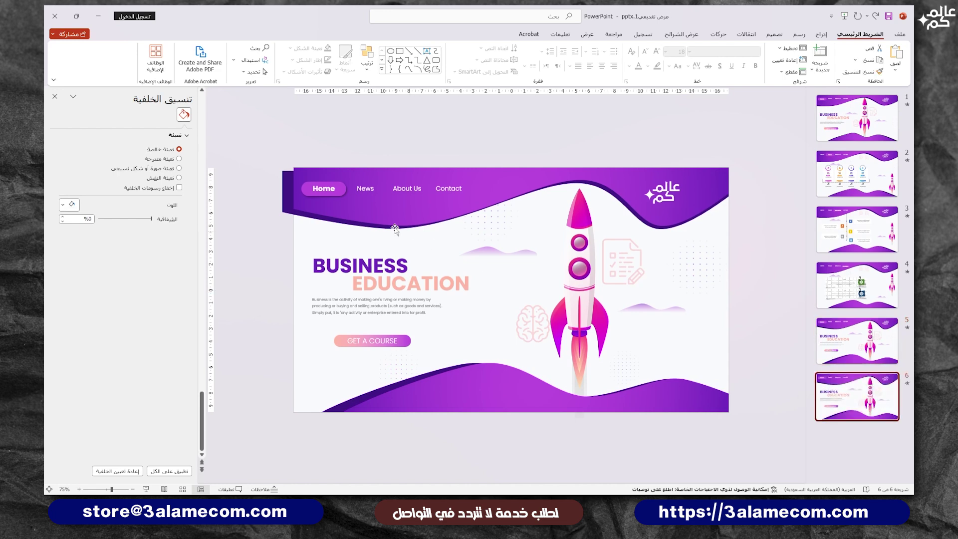
left_click(308, 194)
scroll(310, 197, "up", 5)
scroll(311, 200, "down", 1)
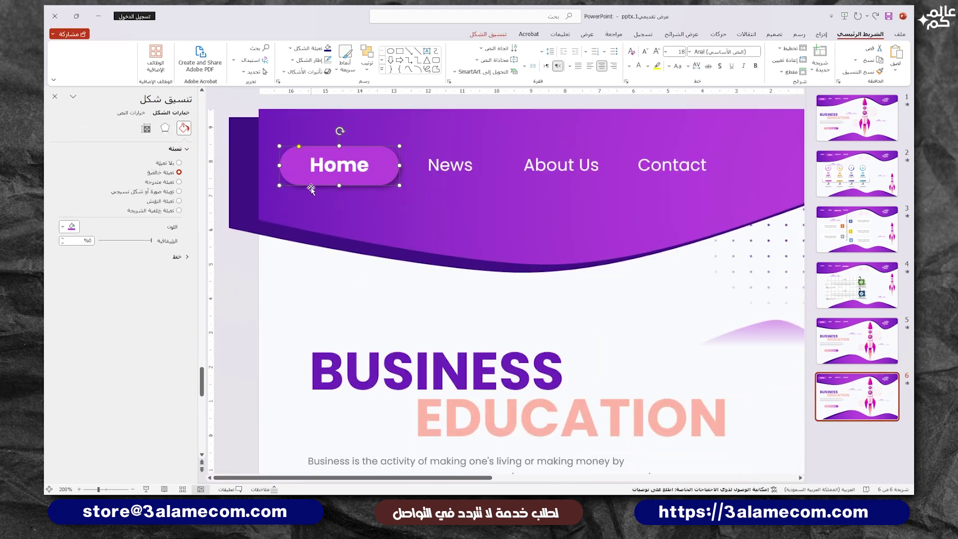
left_click_drag(312, 181, 421, 179)
Step: Use Format Painter to make News bold and Home regular, aligning Home with the other items
left_click(332, 152)
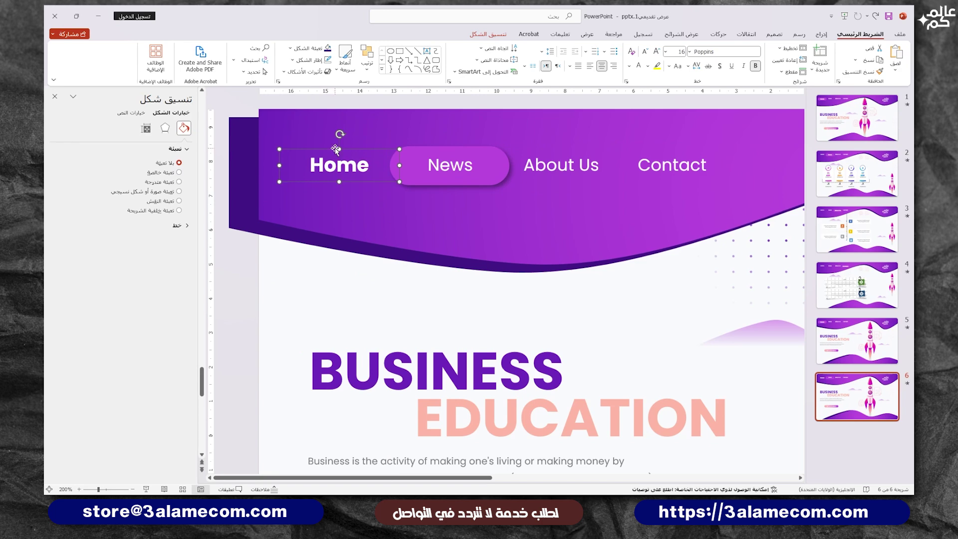
left_click(860, 71)
left_click(452, 169)
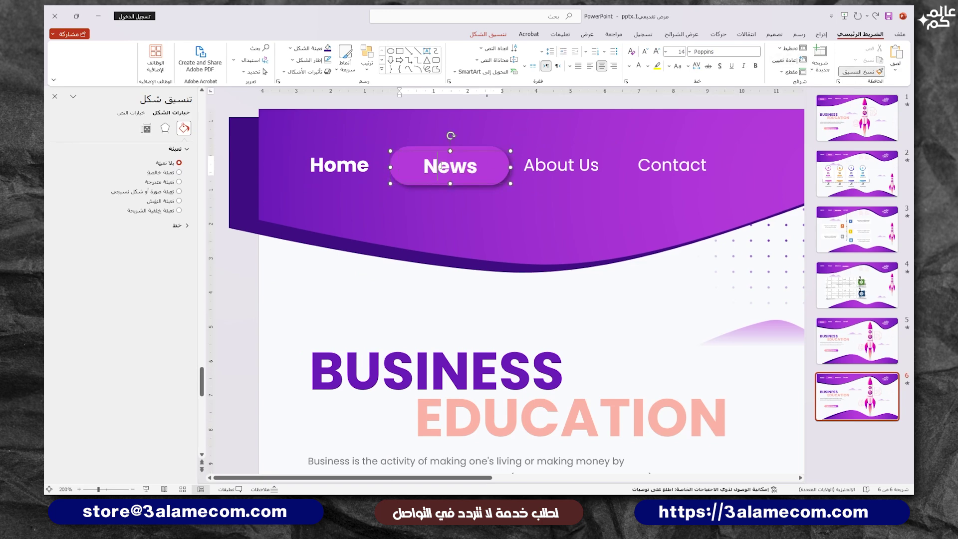
left_click(549, 155)
left_click(860, 72)
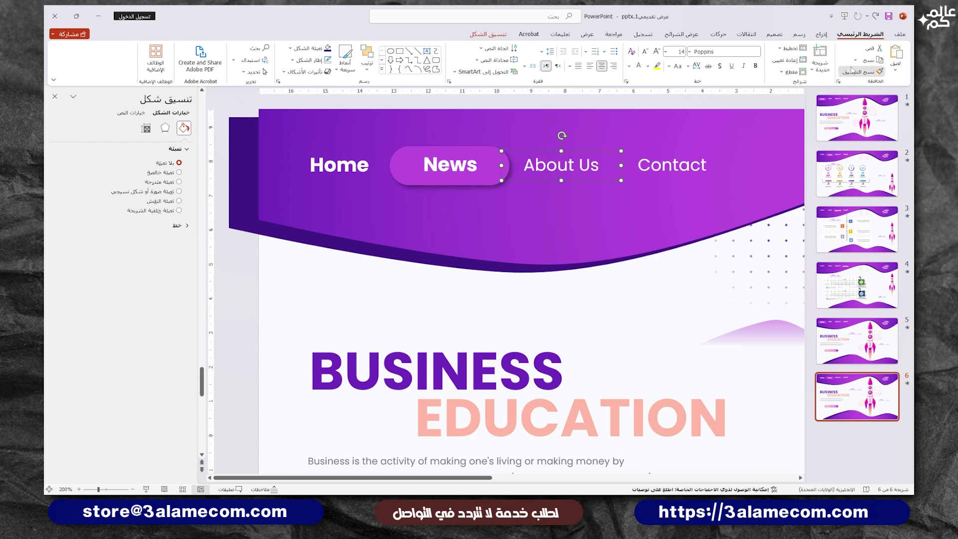
left_click(342, 167)
left_click_drag(346, 150, 345, 152)
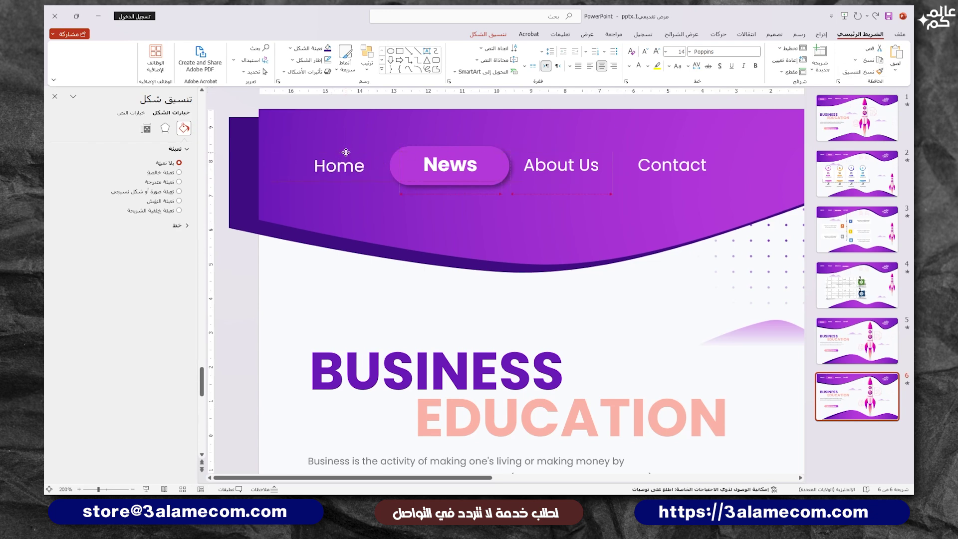
scroll(434, 185, "down", 5)
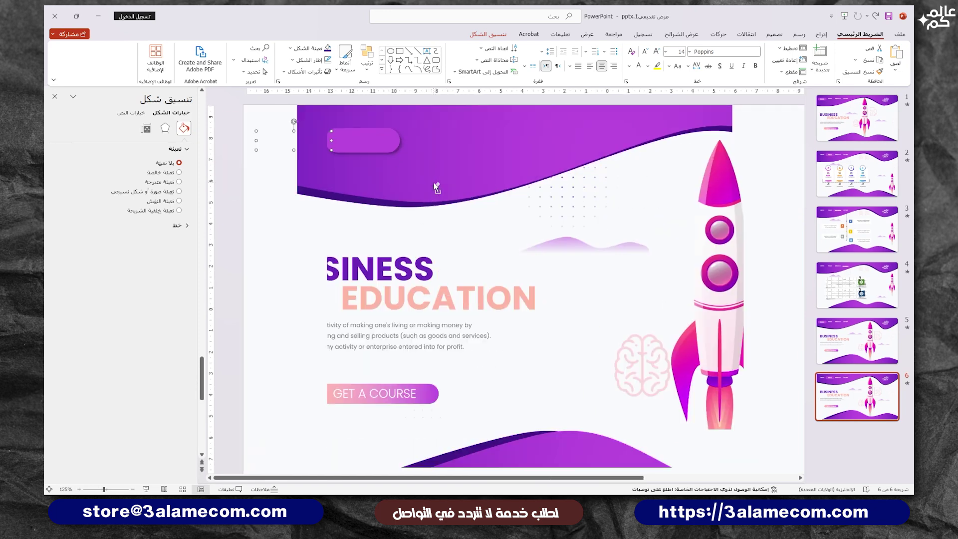
scroll(433, 182, "down", 3)
left_click(350, 124)
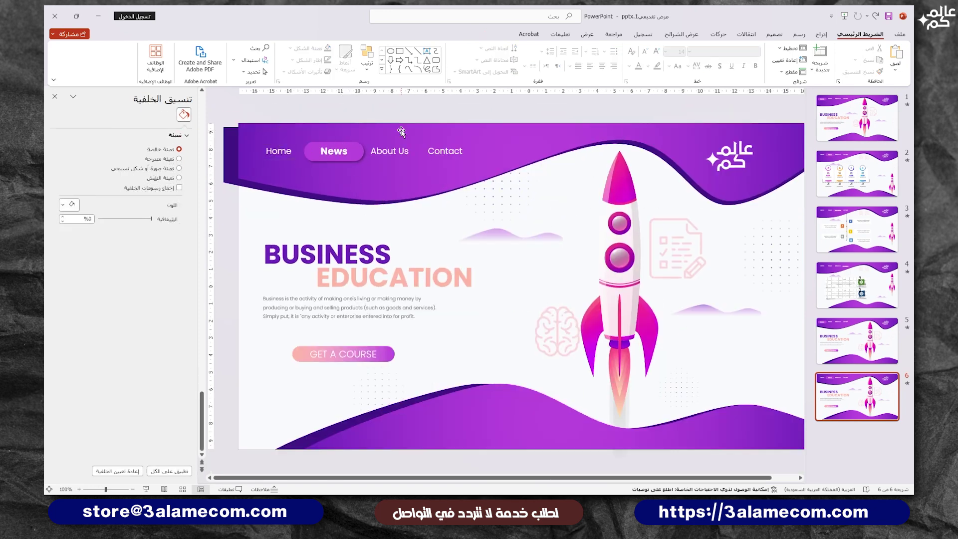
scroll(394, 202, "down", 1)
left_click_drag(250, 244, 491, 357)
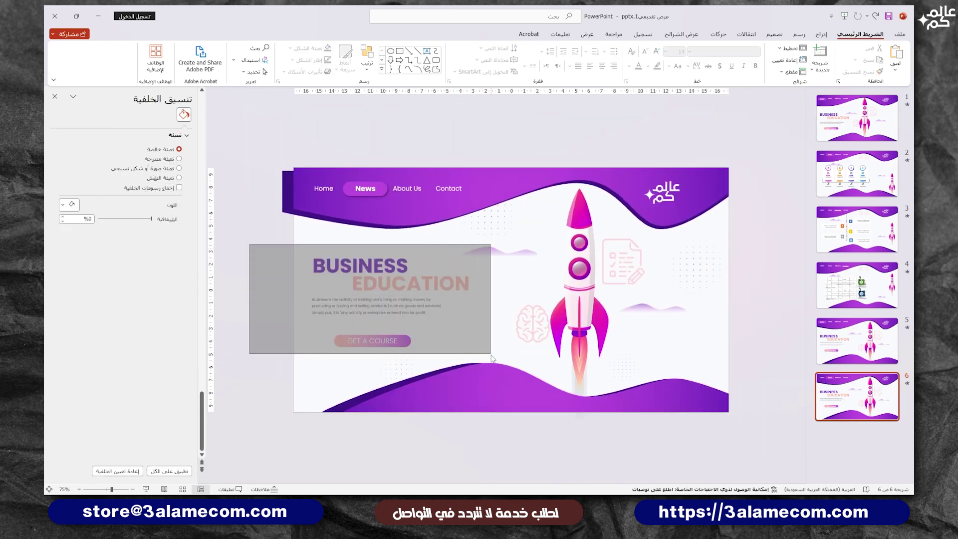
left_click_drag(448, 273, 260, 273)
left_click(395, 268)
scroll(396, 268, "down", 1)
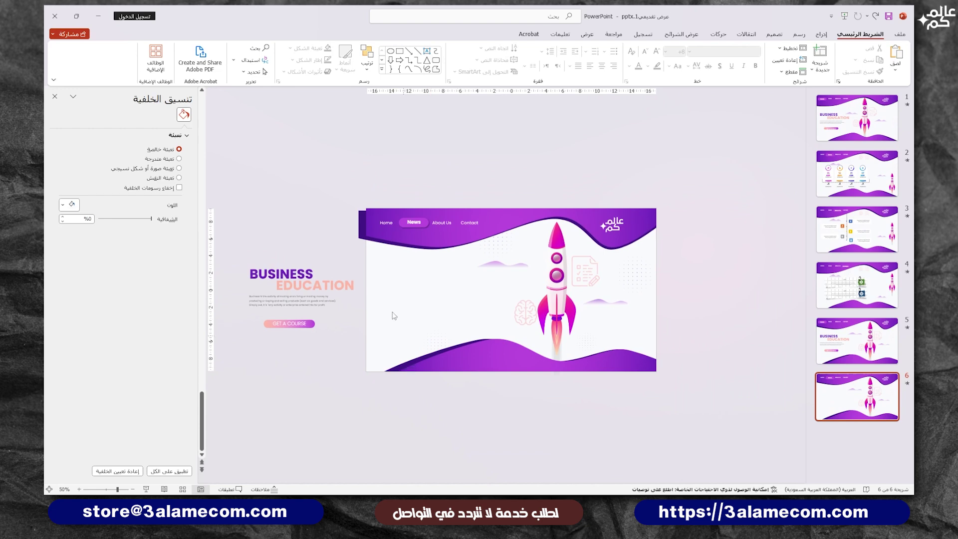
key("Page_Up")
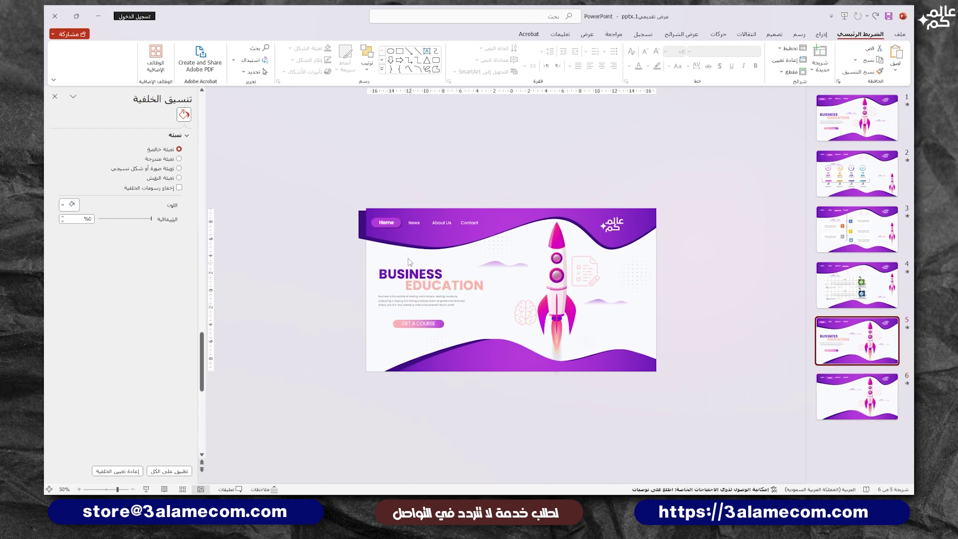
left_click(880, 381)
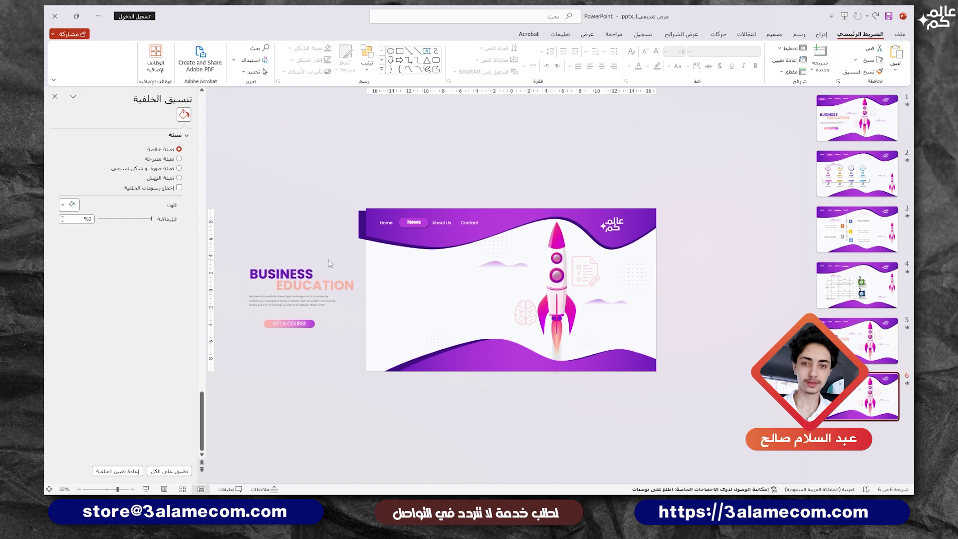
Step: Shrink the rocket into the lower right and move the document and brain icons up together
left_click(557, 292)
scroll(556, 295, "up", 2)
scroll(559, 249, "up", 3)
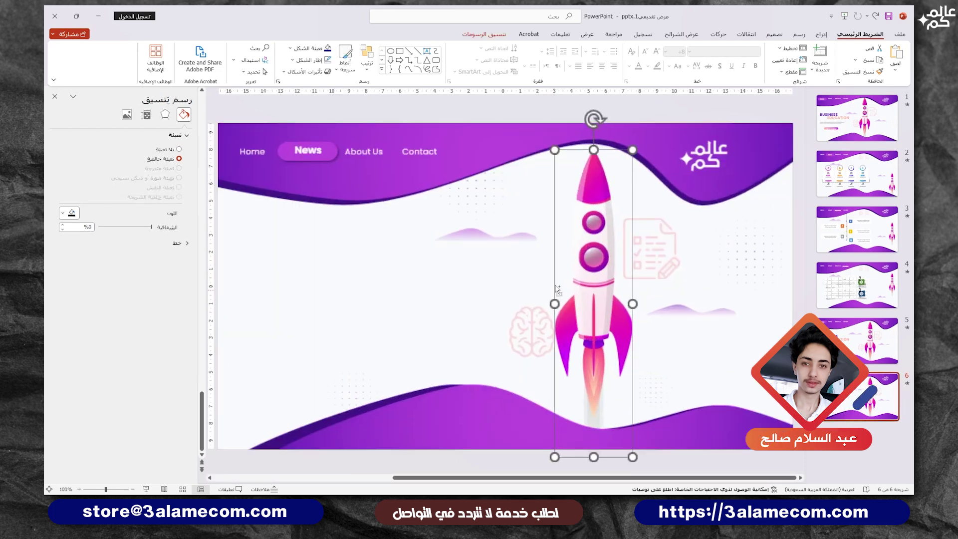
mouse_move(554, 150)
left_mouse_down()
mouse_move(597, 316)
mouse_move(743, 340)
left_mouse_up()
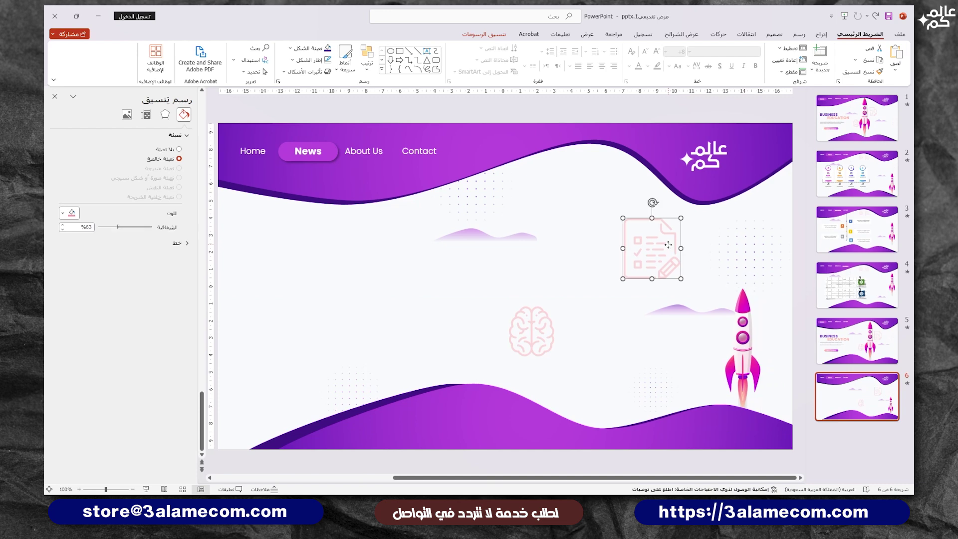
left_click_drag(623, 278, 584, 233)
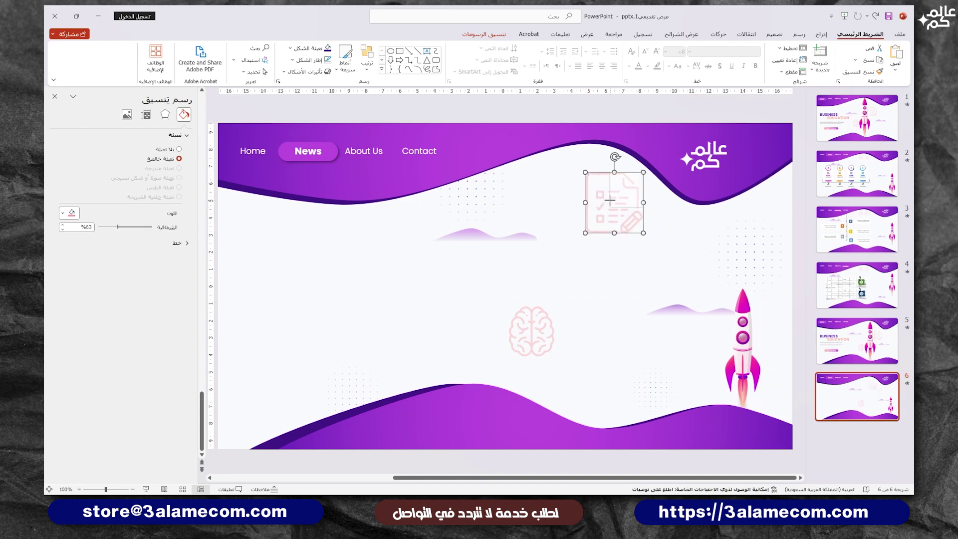
left_click_drag(610, 200, 615, 187)
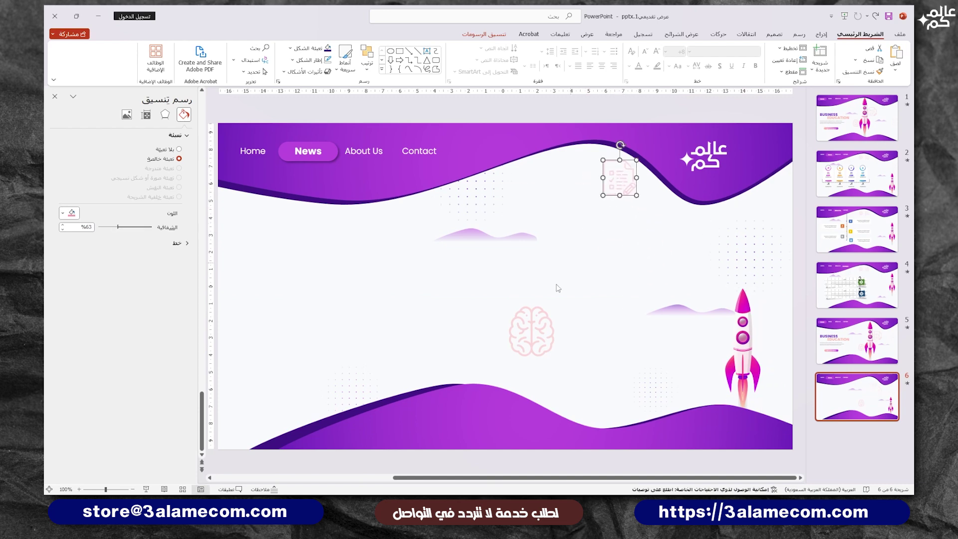
mouse_move(538, 333)
left_mouse_down()
mouse_move(561, 215)
mouse_move(554, 201)
mouse_move(563, 184)
mouse_move(603, 176)
left_mouse_up()
left_click(612, 179, "shift")
Step: Raise the small cloud and shrink the dot grid toward the upper right
left_click(667, 309)
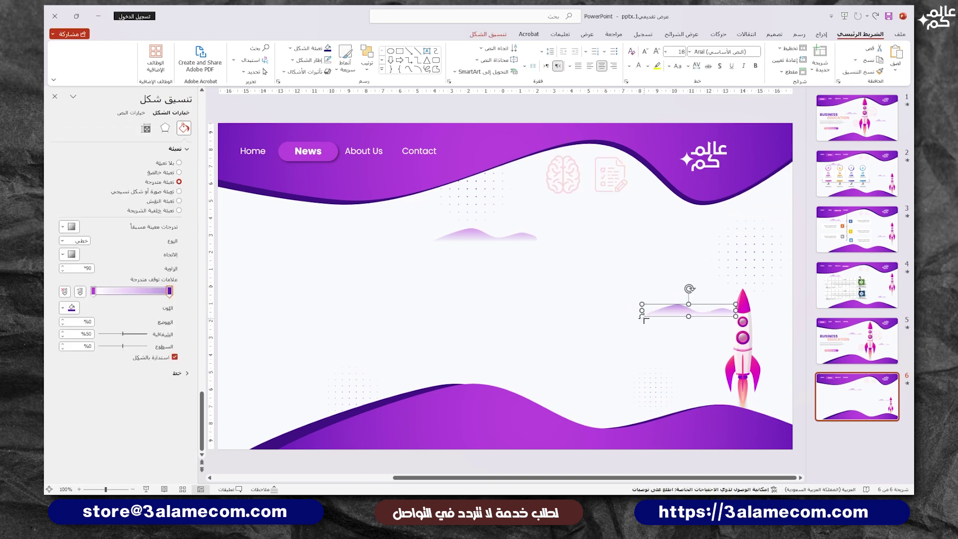
left_click_drag(667, 310, 667, 271)
left_click(738, 253)
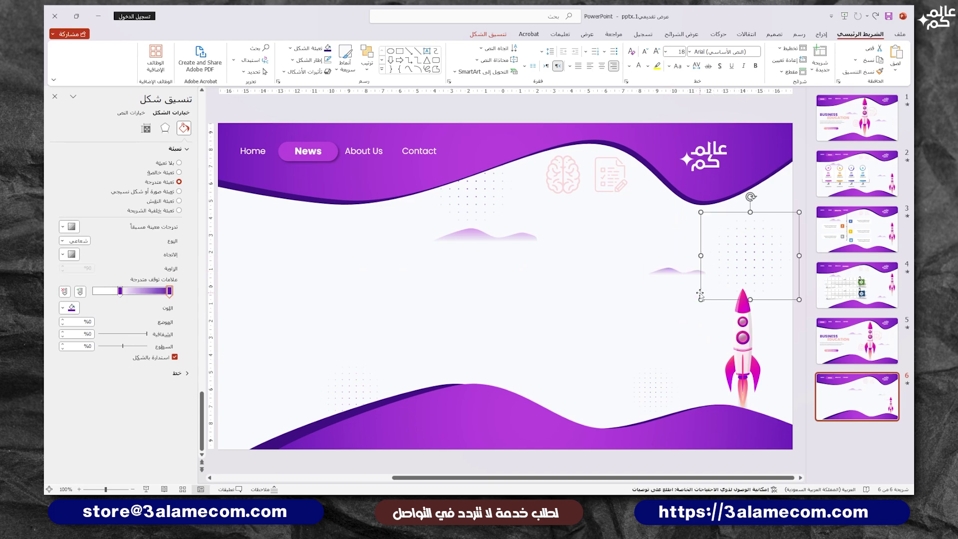
left_click_drag(700, 298, 760, 246)
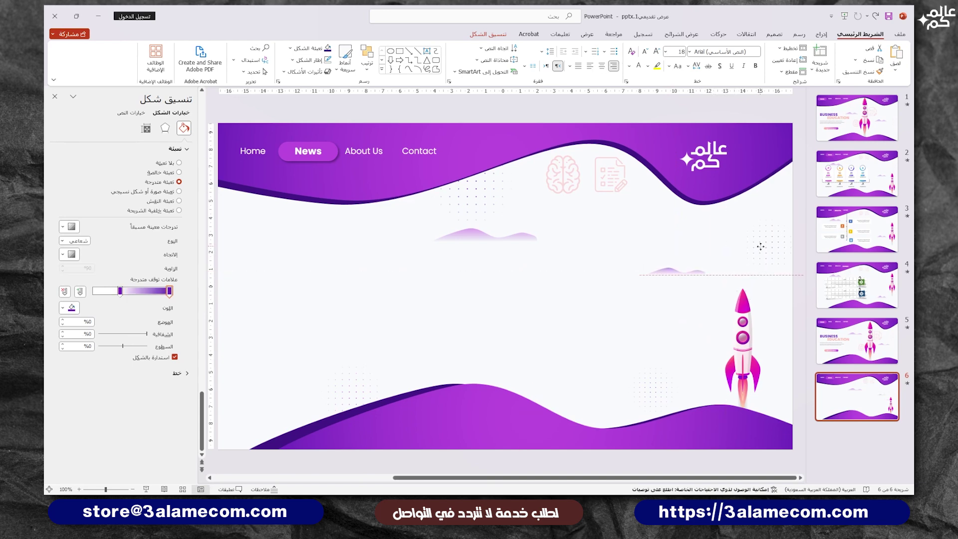
left_click(718, 244)
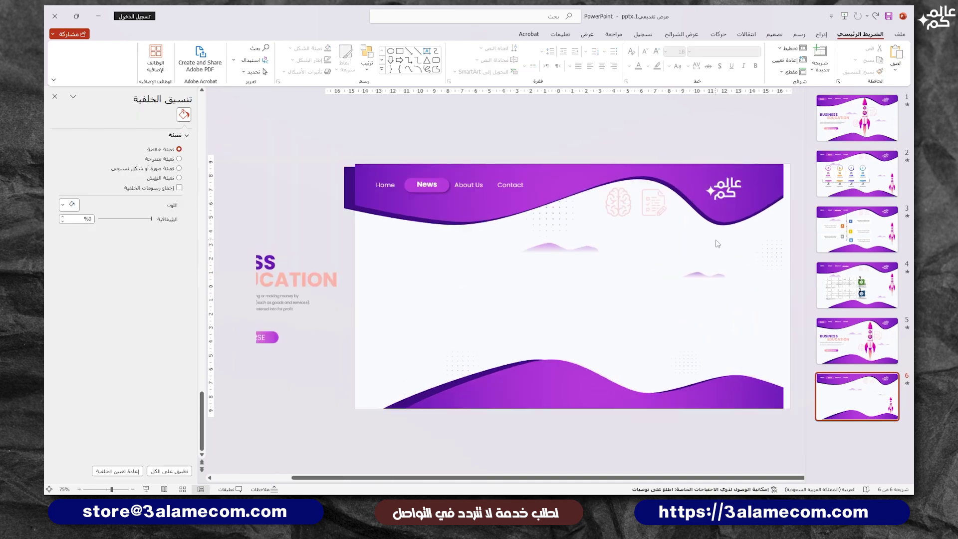
Step: Try nudging the dot grid and undo it, then move slide 6's rocket slightly lower
scroll(719, 244, "down", 3)
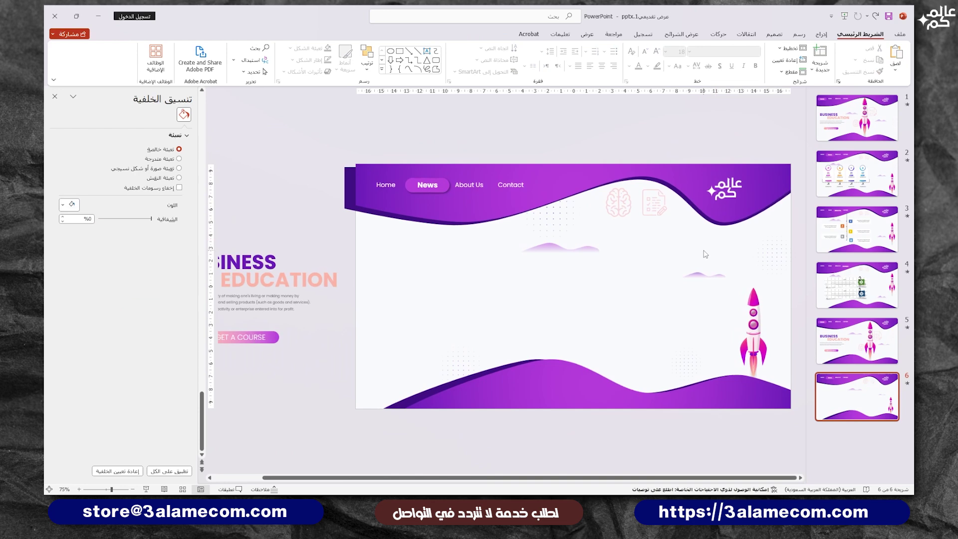
left_click(844, 430)
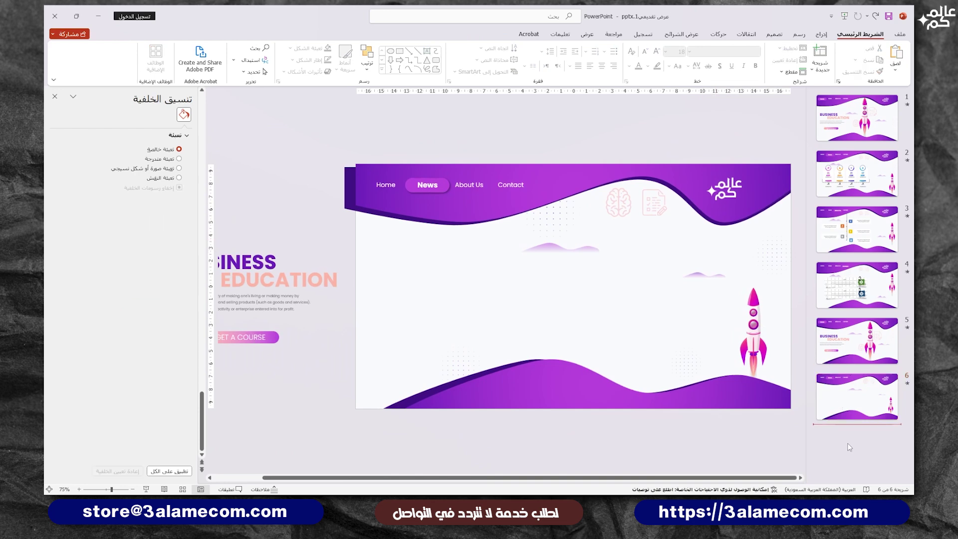
left_click(751, 319)
key("Tab")
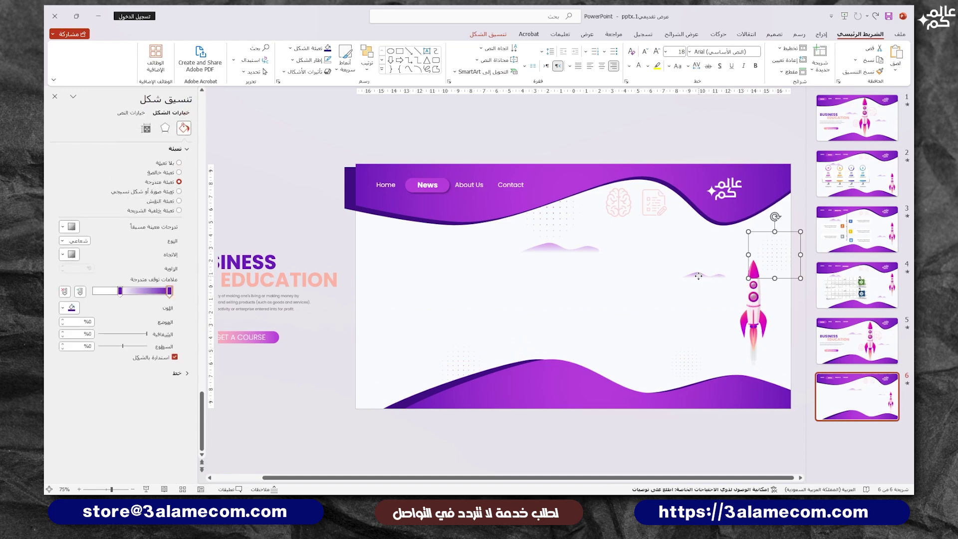
key("ctrl+z")
left_click(684, 276)
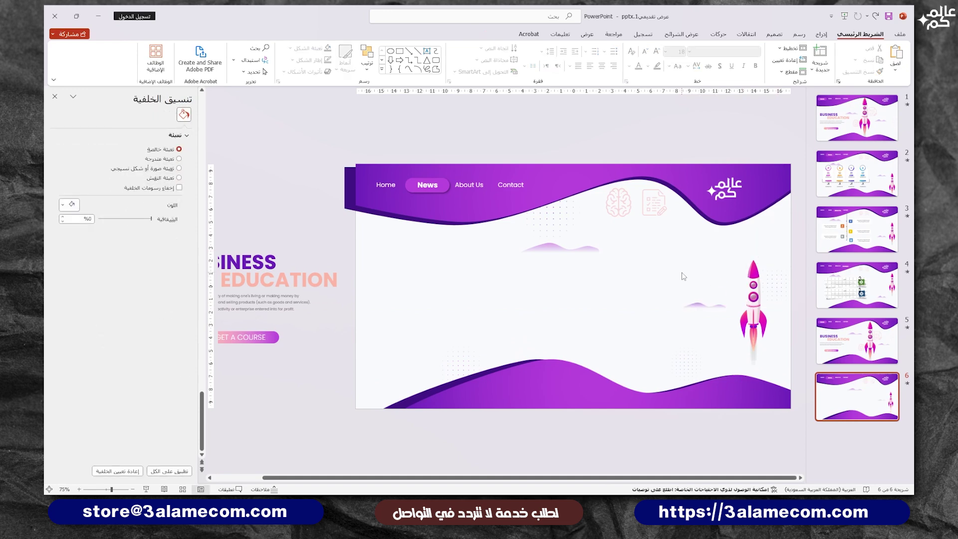
key("ctrl+y")
left_click_drag(751, 312, 751, 339)
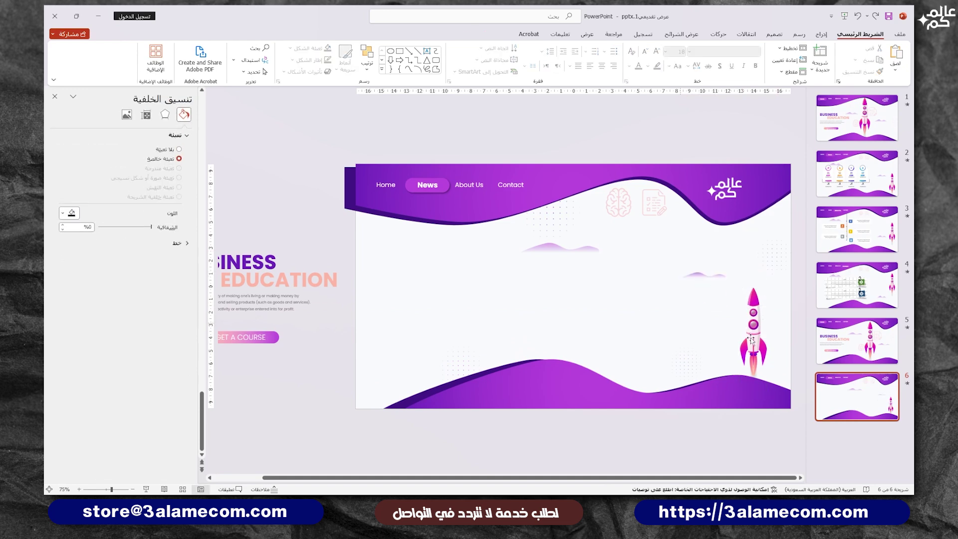
key("Escape")
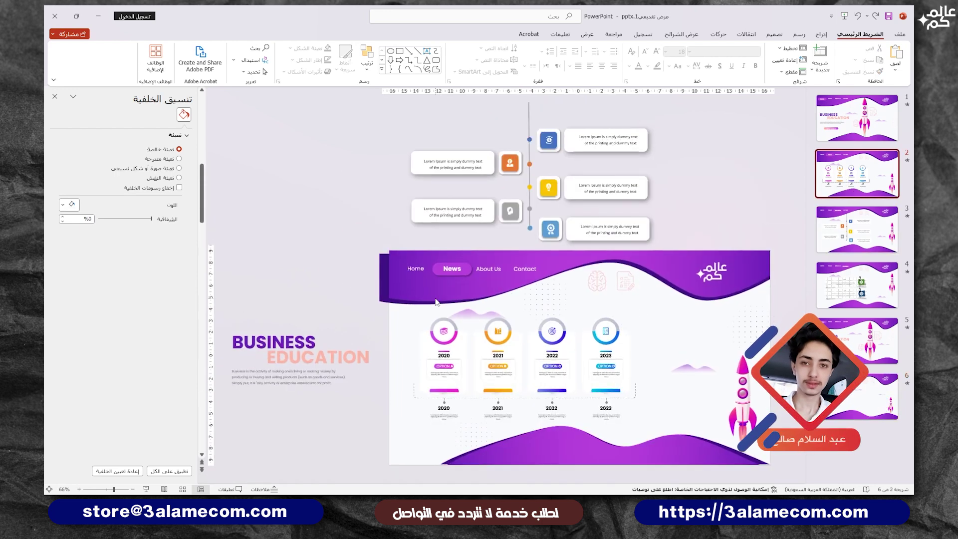
Step: On slide 2, tuck the small cloud behind the 2022 and 2023 circles and select the timeline group
left_click(405, 306)
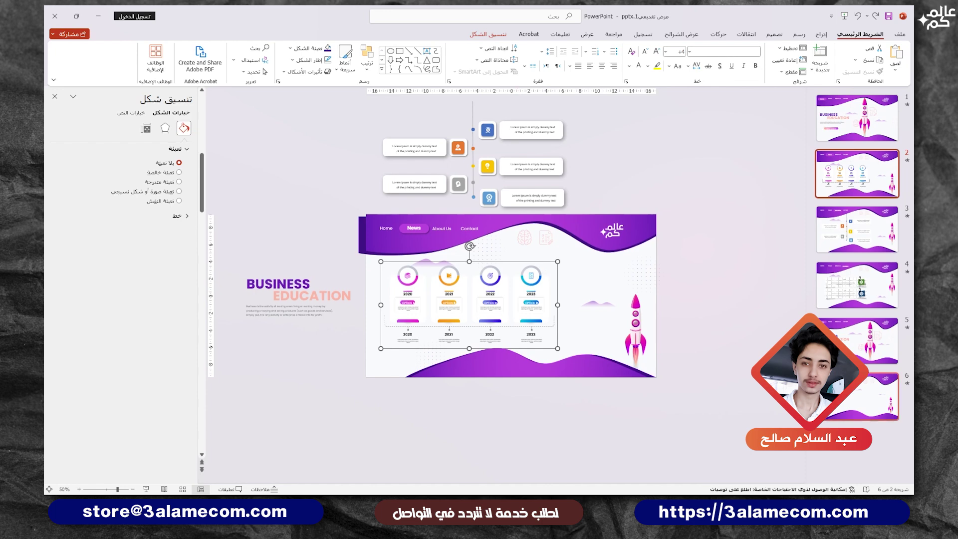
scroll(495, 328, "up", 5)
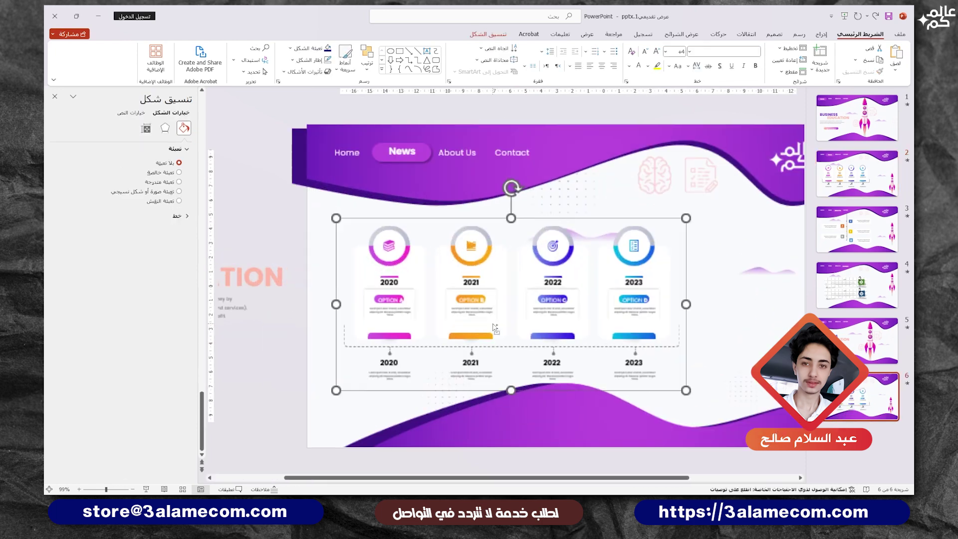
left_click(579, 234)
left_click_drag(584, 230, 615, 223)
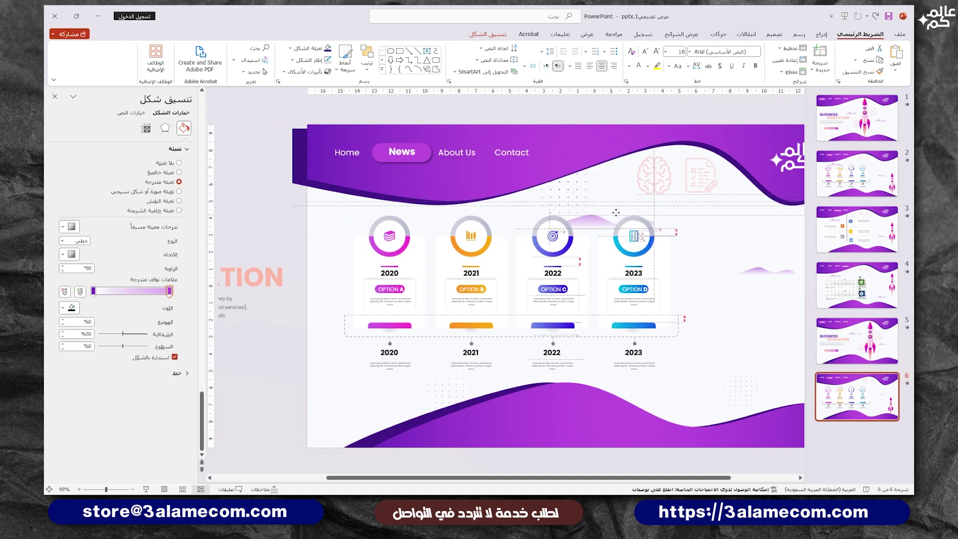
left_click(611, 205)
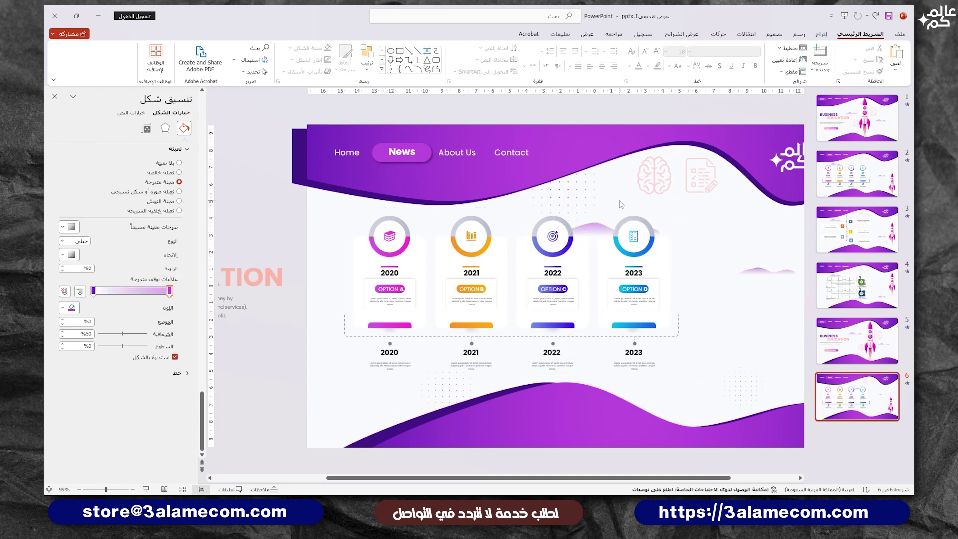
scroll(619, 205, "down", 3, "ctrl")
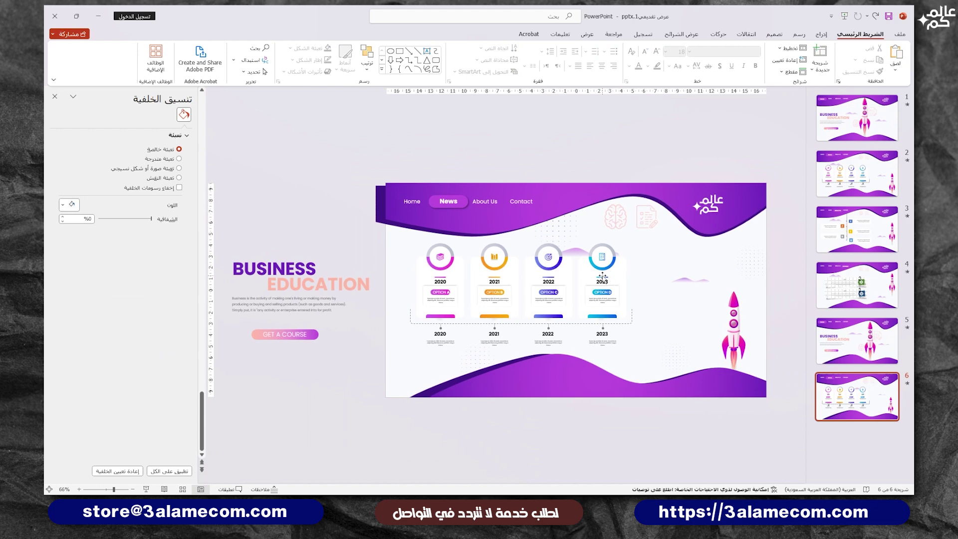
left_click(602, 276)
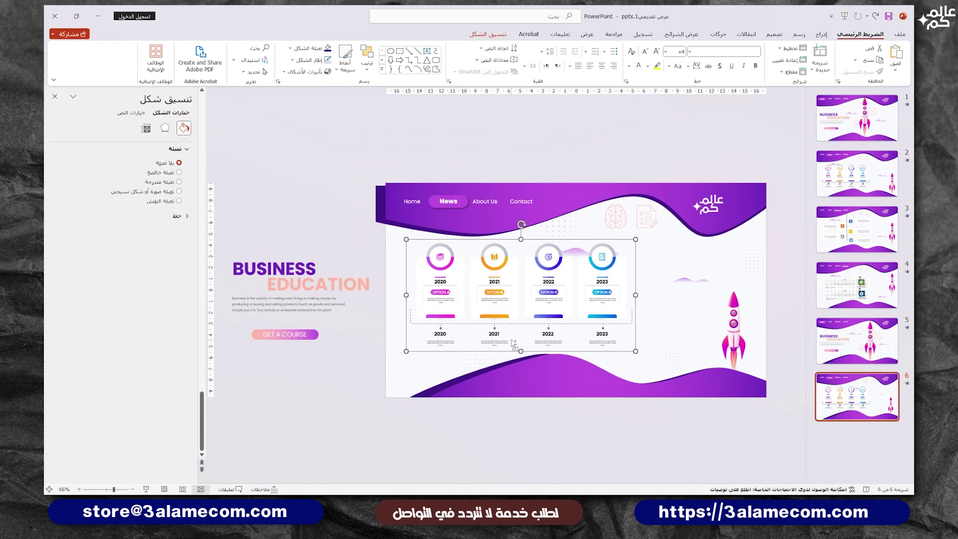
Step: Paste the timeline group onto slide 5 and park it just below the slide
left_click(849, 343)
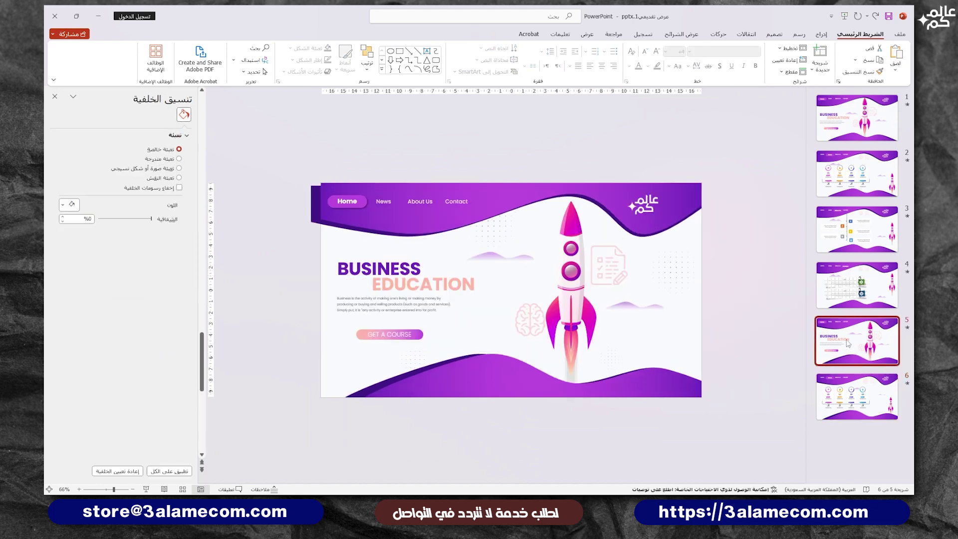
key("ctrl+v")
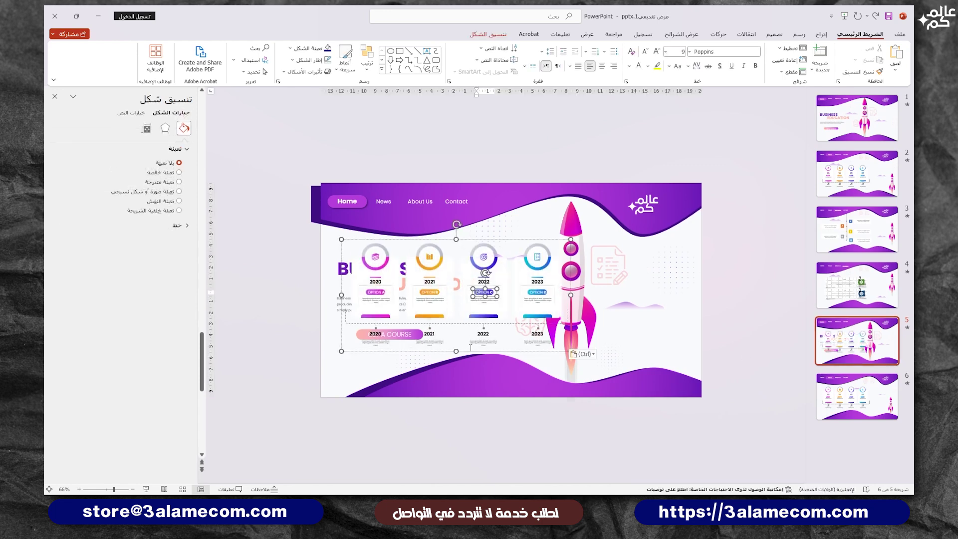
left_click_drag(472, 268, 472, 427)
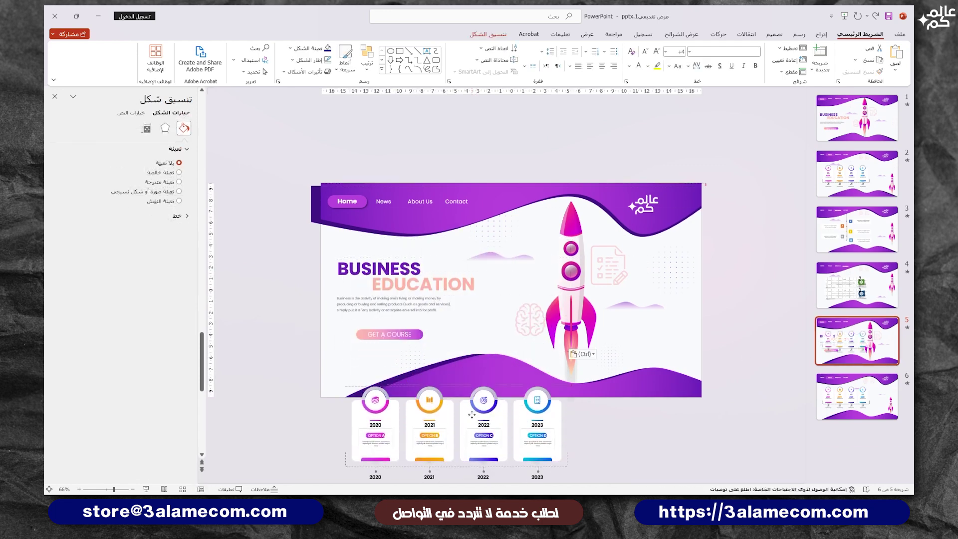
scroll(472, 428, "down", 1)
left_click_drag(730, 312, 315, 399)
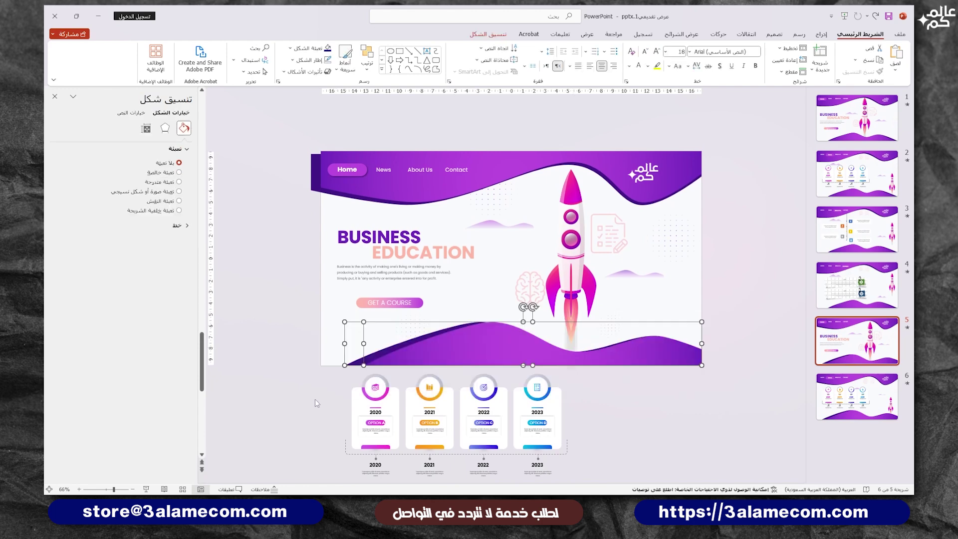
Step: Try moving slide 5's bottom wave over the timeline cards, then undo it
right_click(477, 327)
left_click(441, 233)
left_click_drag(473, 346, 473, 405)
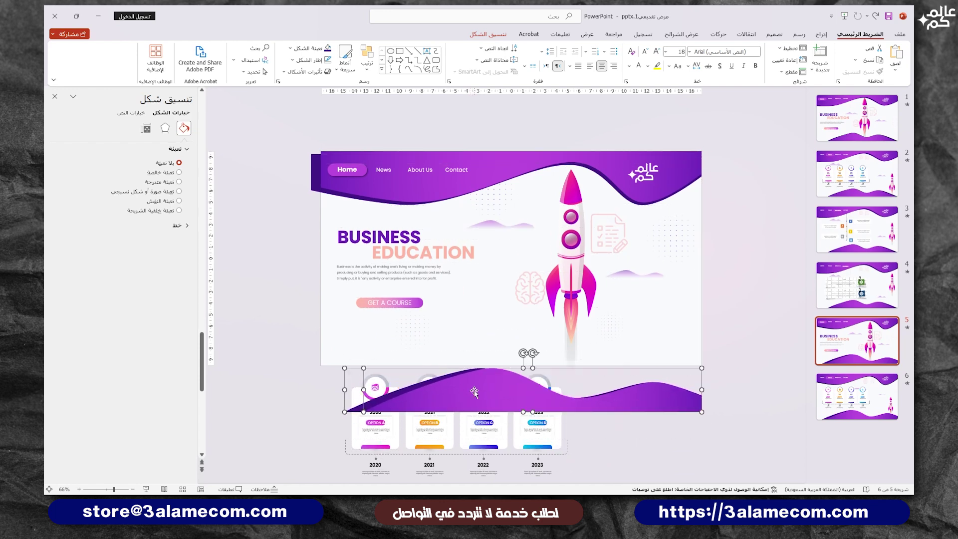
key("ctrl+z")
left_click(624, 412)
Step: Check the bottom wave's layering options on slide 6, glance at slide 5, and return to slide 6
left_click(869, 385)
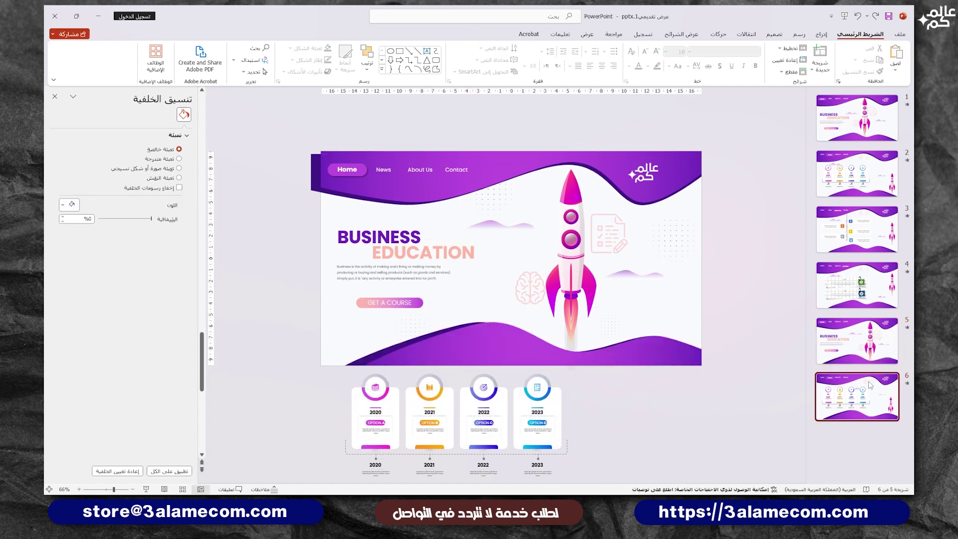
left_click(557, 380)
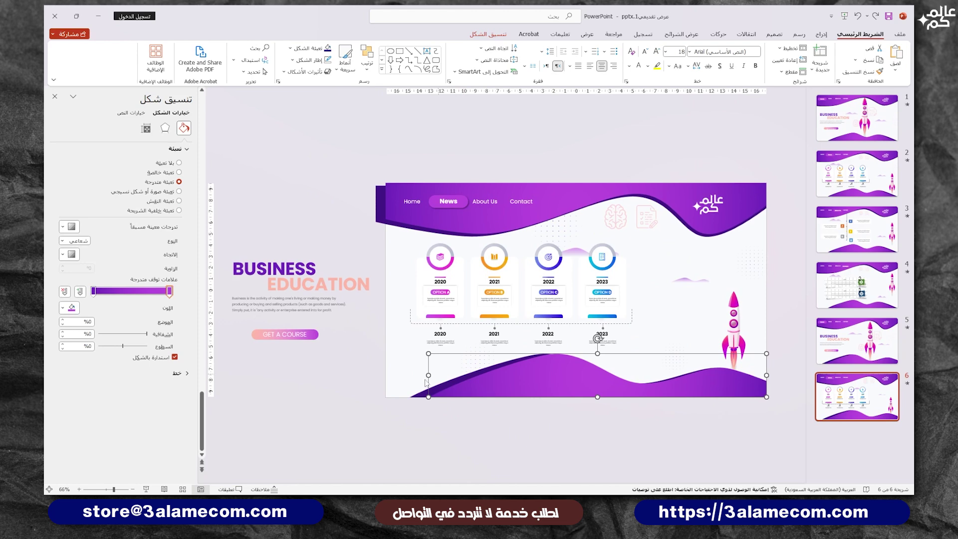
right_click(509, 393)
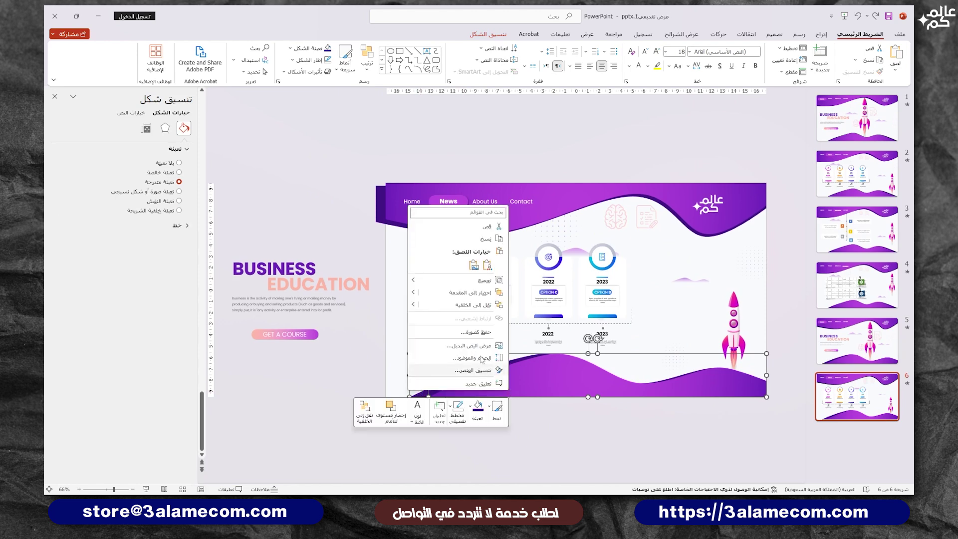
left_click(480, 298)
left_click(848, 352)
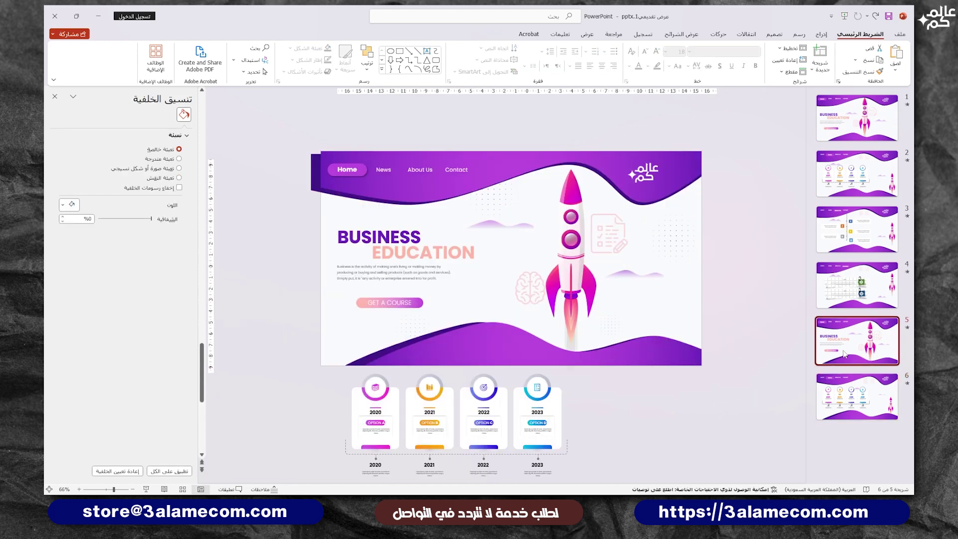
left_click(857, 388)
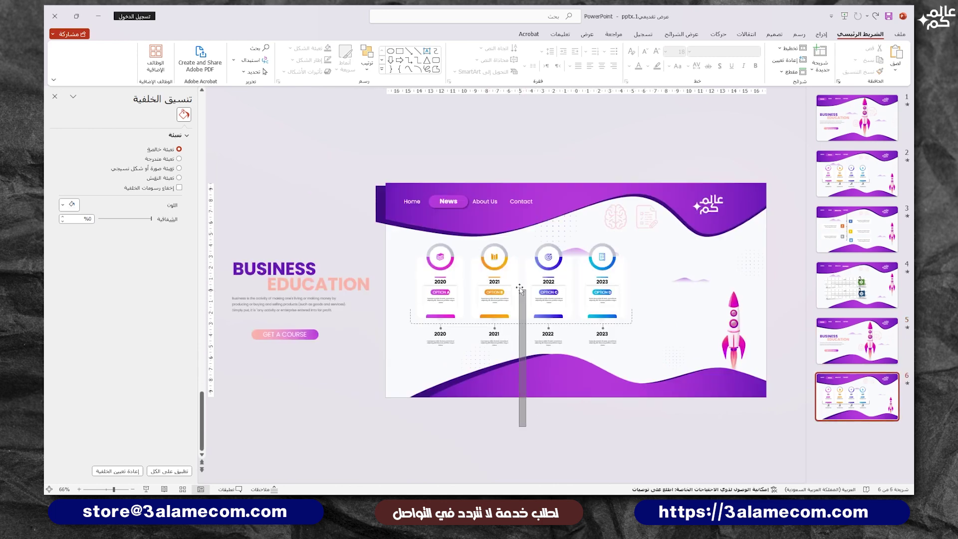
scroll(555, 369, "down", 2, "ctrl")
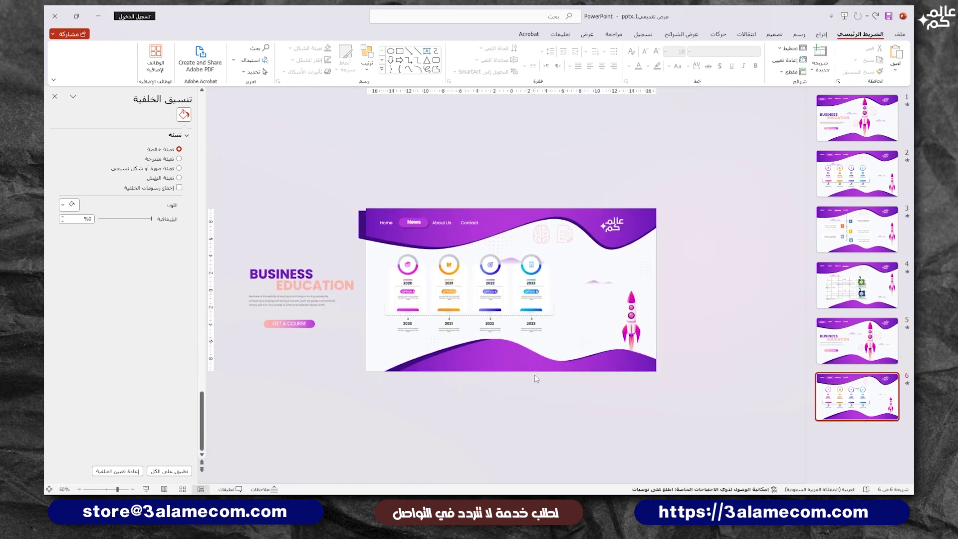
Step: Duplicate slide 6 as slide 7 and move its year-card timeline group below the slide
key("ctrl+d")
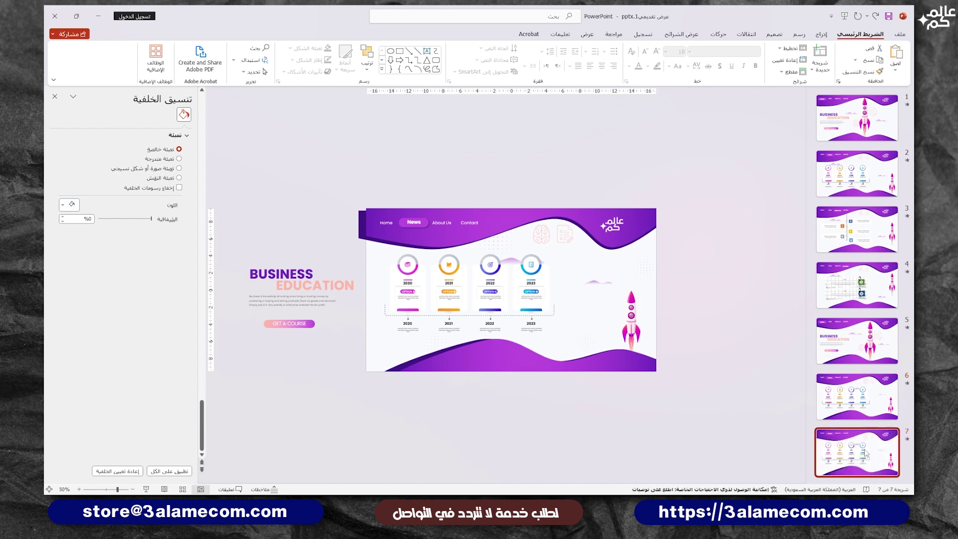
left_click(664, 344)
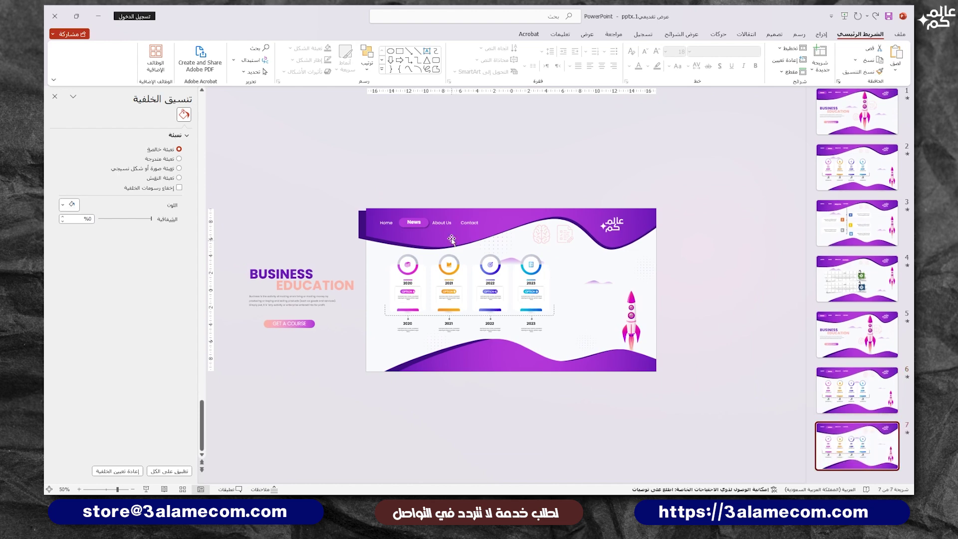
left_click(475, 270)
left_click_drag(473, 268, 477, 390)
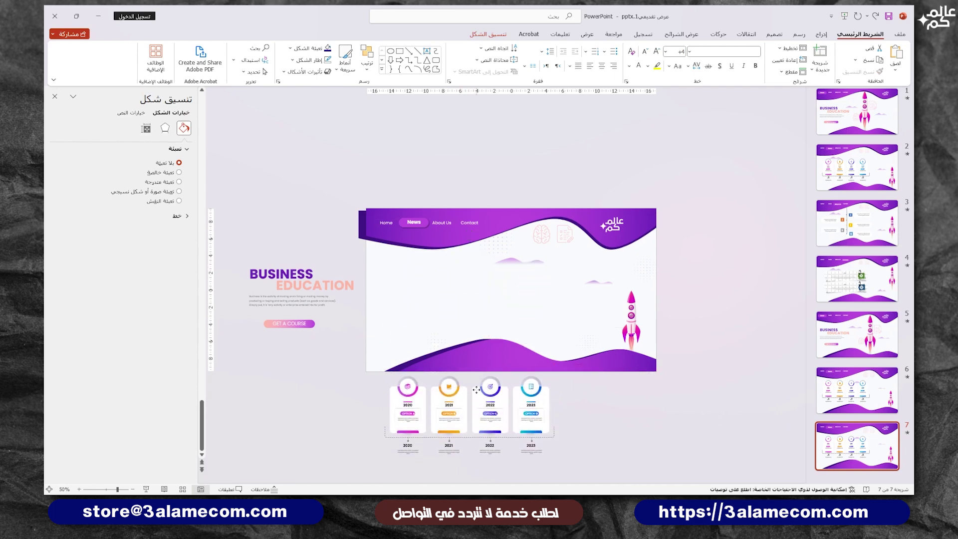
Step: Lift the rocket graphic slightly upward beside its small cloud
mouse_move(630, 314)
left_mouse_down()
mouse_move(630, 293)
mouse_move(642, 296)
left_mouse_up()
left_click(597, 282)
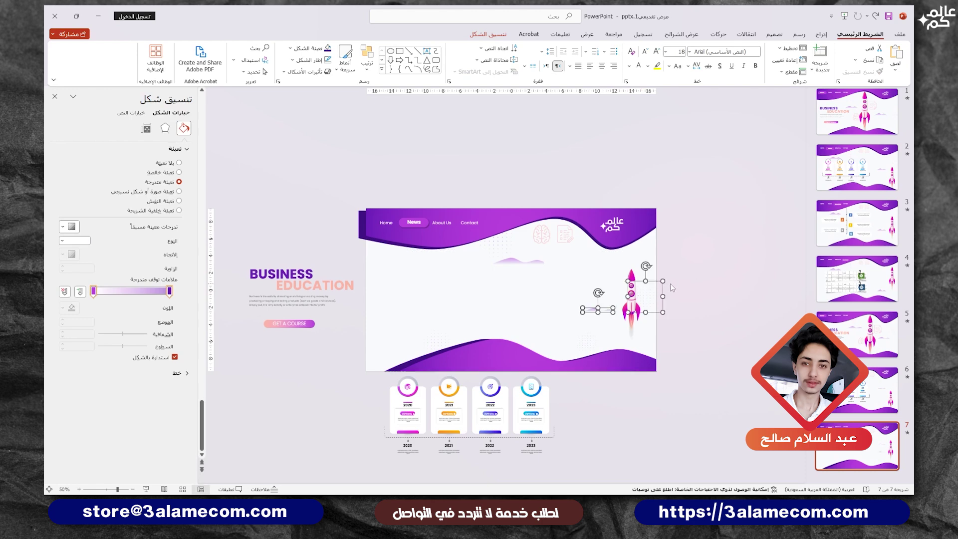
left_click(606, 316, "shift")
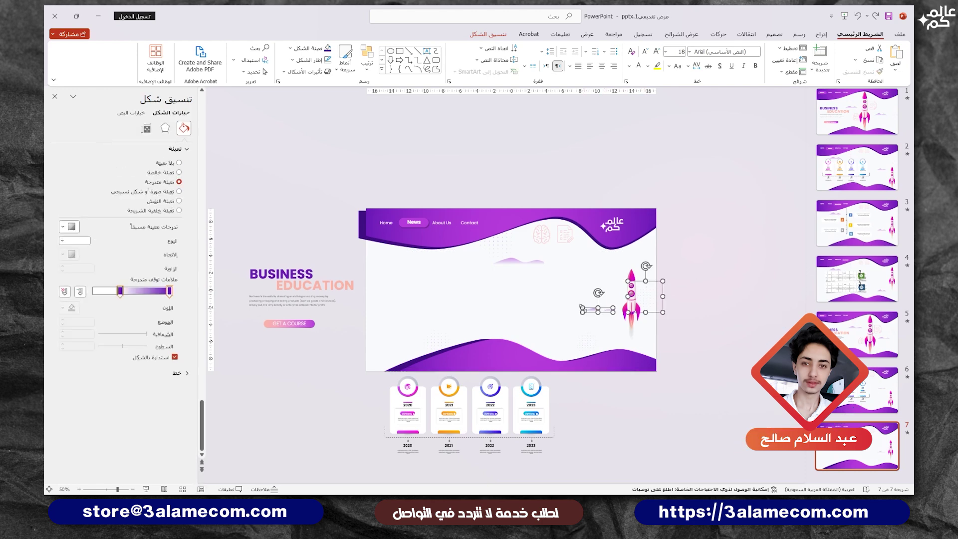
right_click(598, 311)
left_click(568, 229)
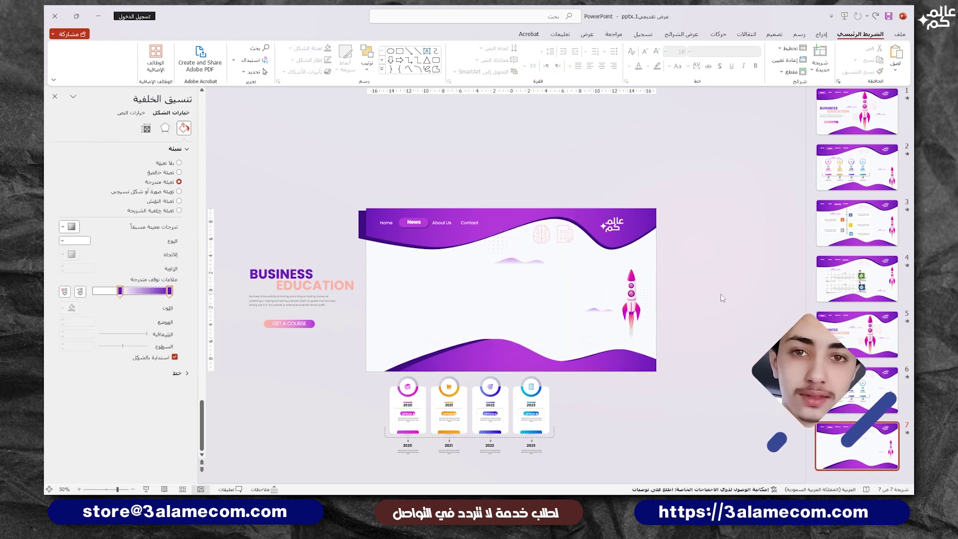
left_click(413, 226)
Step: Move the purple pill behind About Us and copy News's bold formatting onto it with Format Painter
scroll(413, 227, "up", 10, "ctrl")
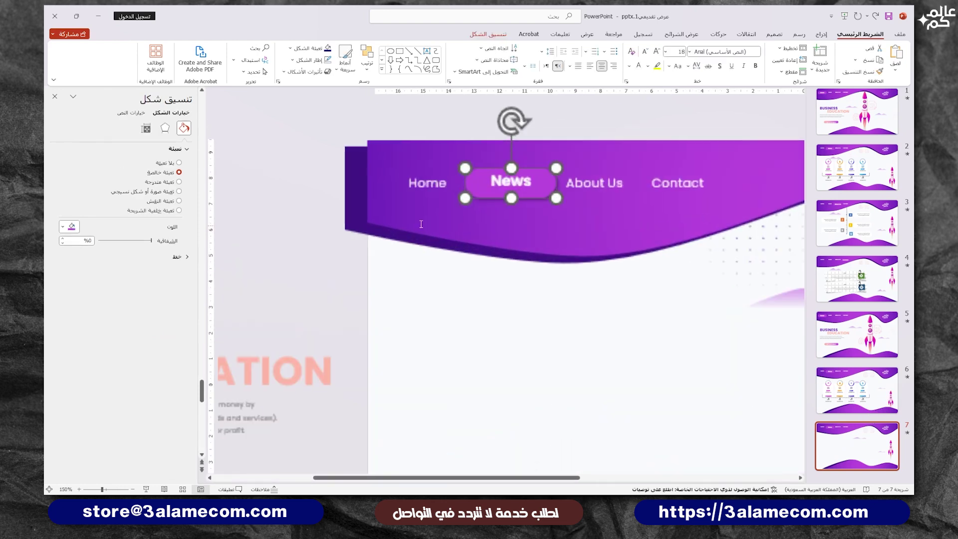
left_click_drag(482, 162, 564, 162)
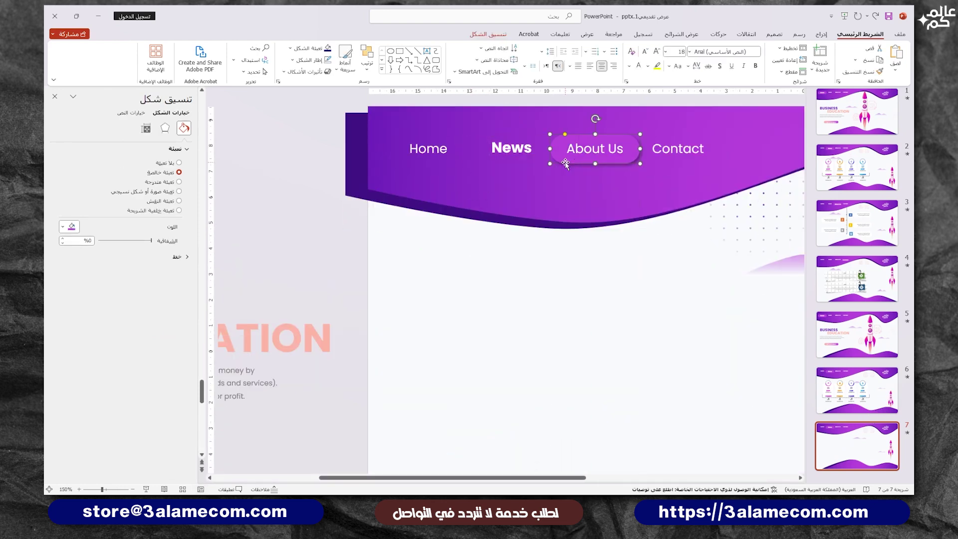
left_click(514, 140)
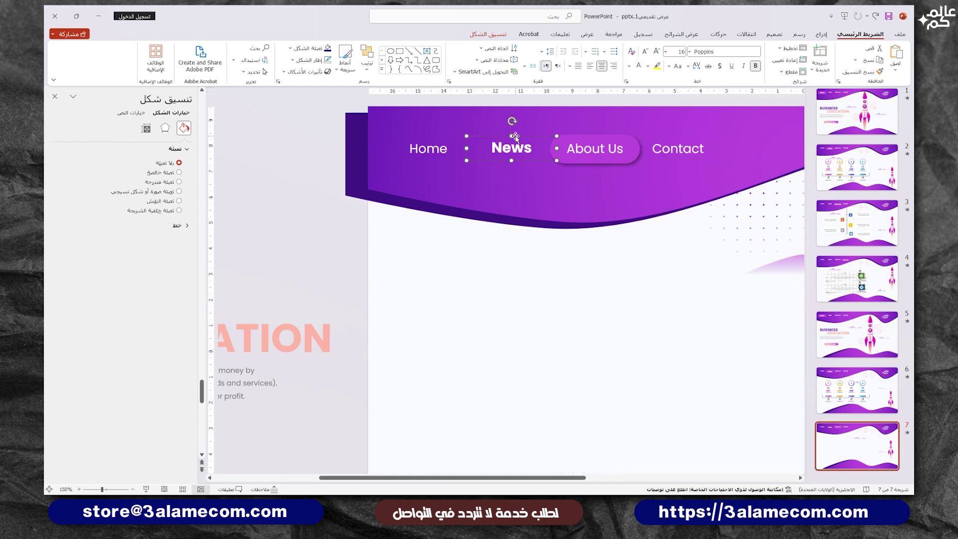
left_click(868, 73)
left_click(595, 148)
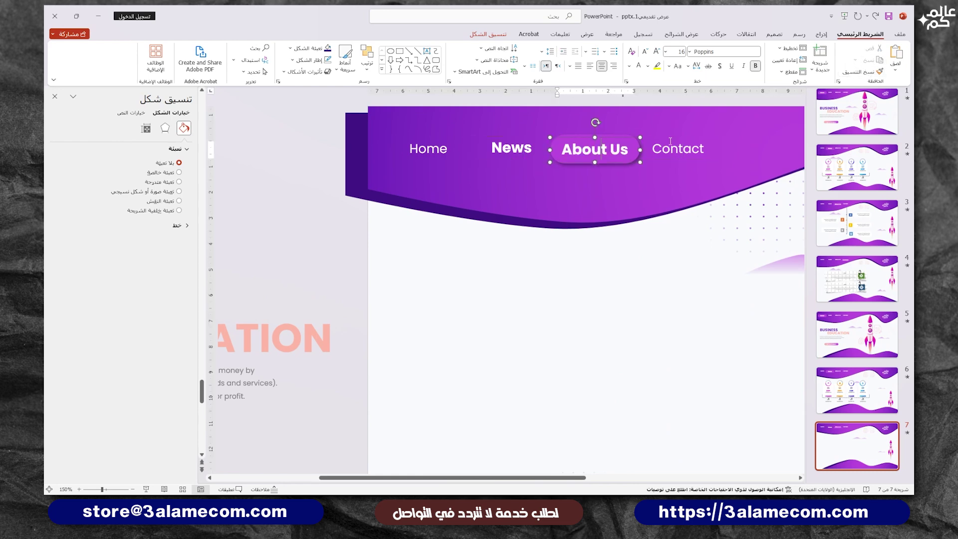
Step: Remove the bold from News and nudge the News and About Us texts into line
left_click(677, 148)
left_click(526, 154)
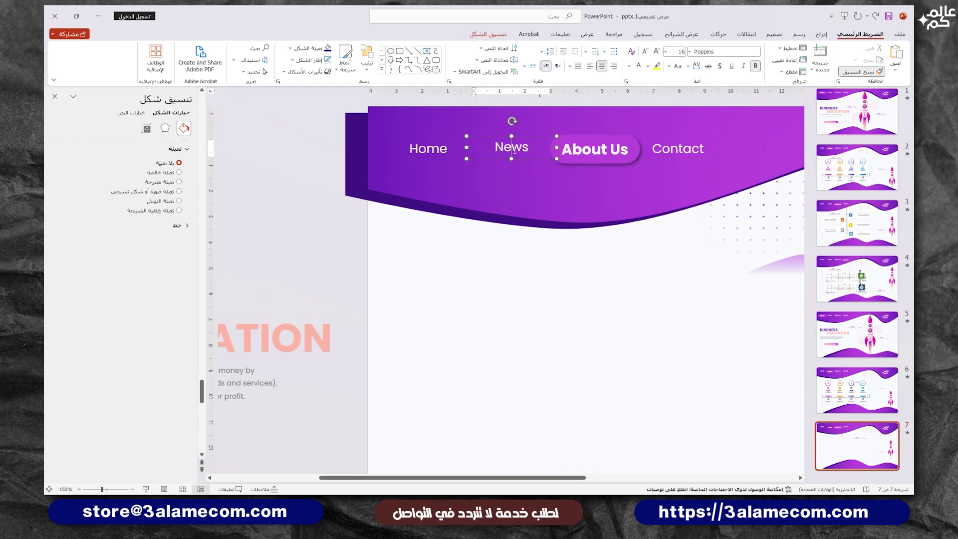
left_click_drag(524, 159, 524, 160)
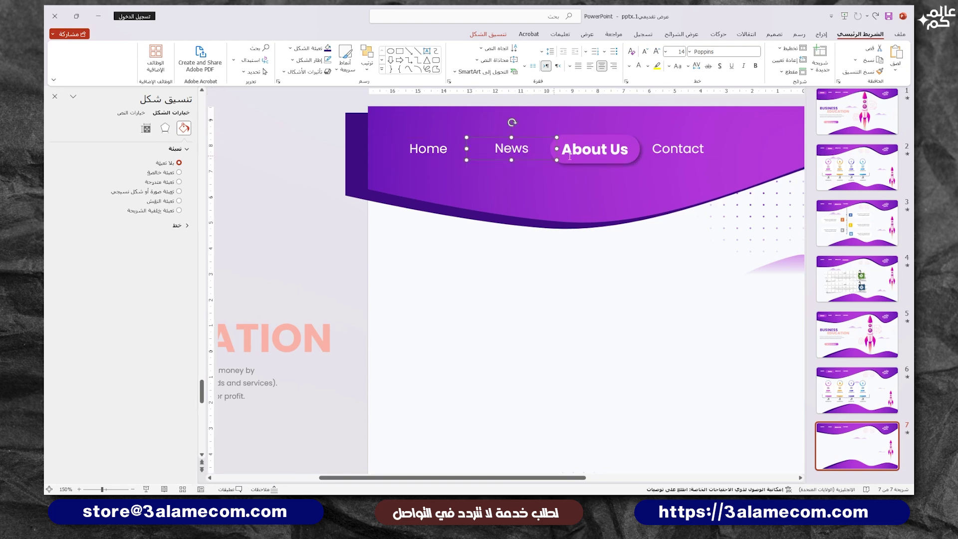
left_click(574, 140)
left_click(574, 138)
left_click_drag(576, 137, 576, 135)
scroll(577, 141, "down", 5)
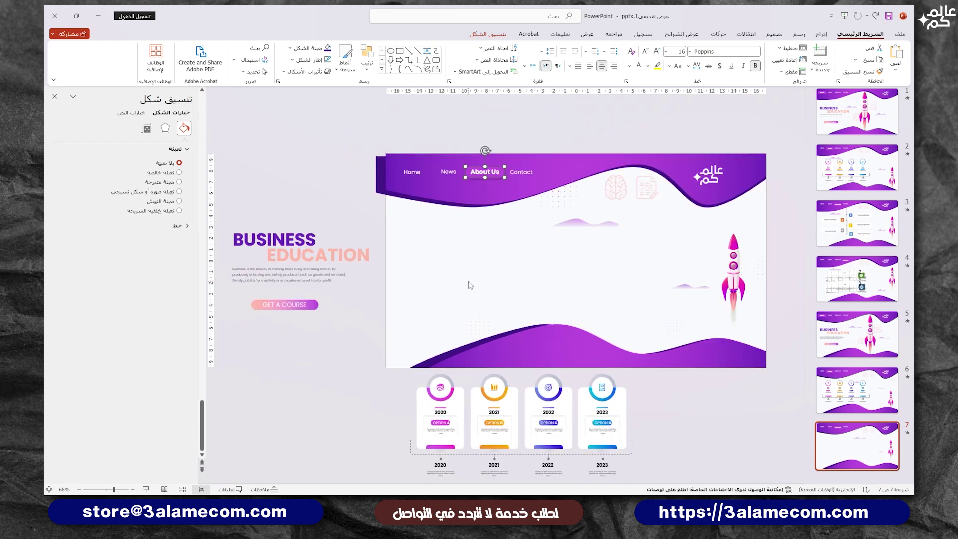
Step: Copy the vertical timeline group from slide 3 and paste it onto slide 7
left_click(482, 155)
left_click(850, 208)
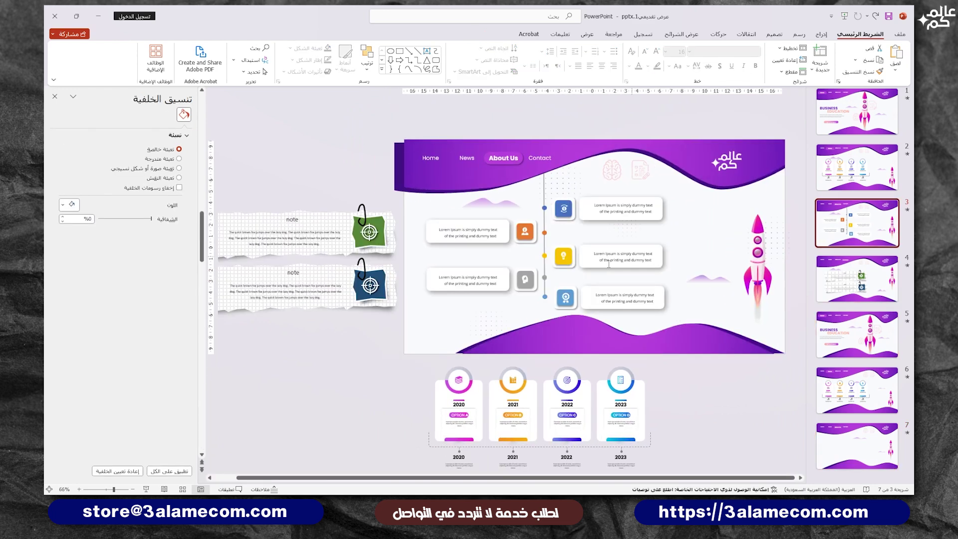
left_click(522, 239)
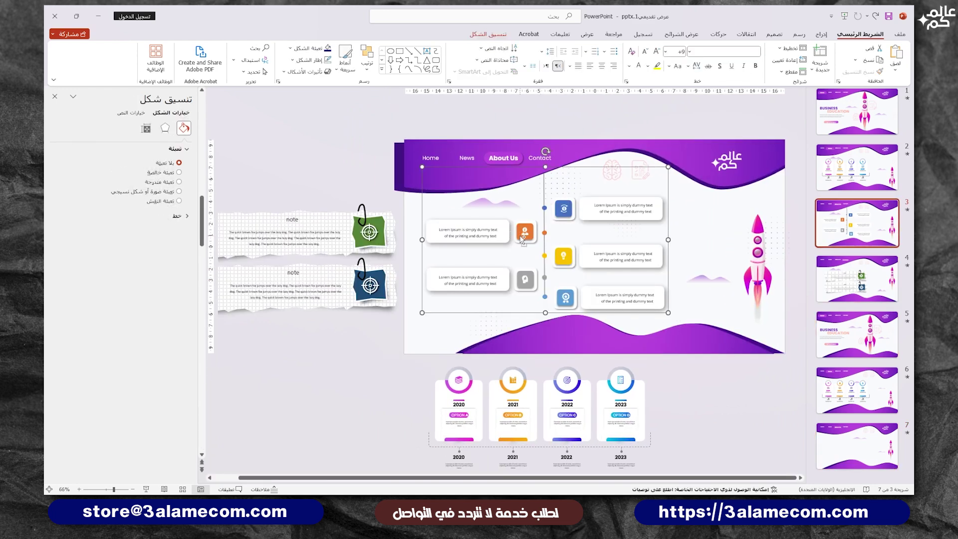
key("ctrl+c")
left_click(857, 446)
key("ctrl+v")
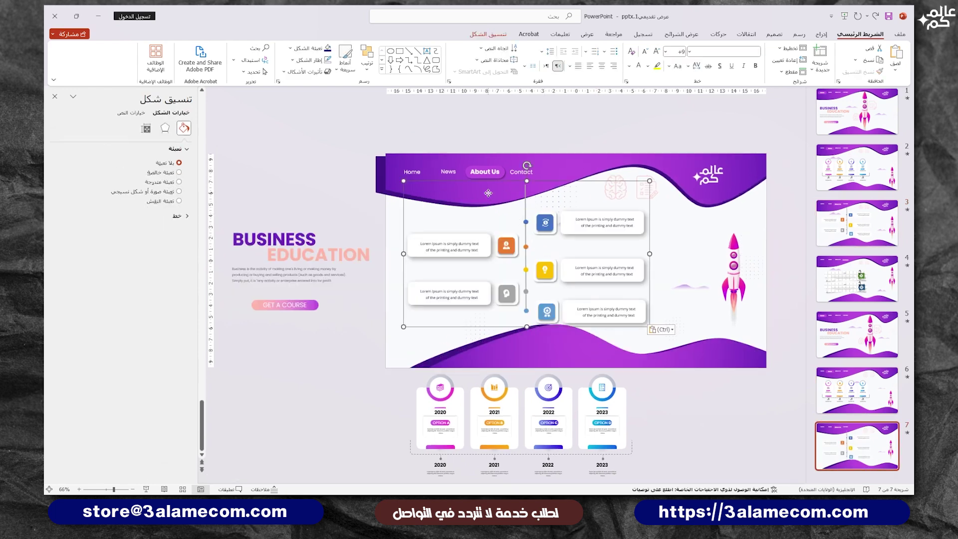
Step: Bring slide 7's header band elements in front of the pasted timeline
left_click_drag(328, 130, 805, 216)
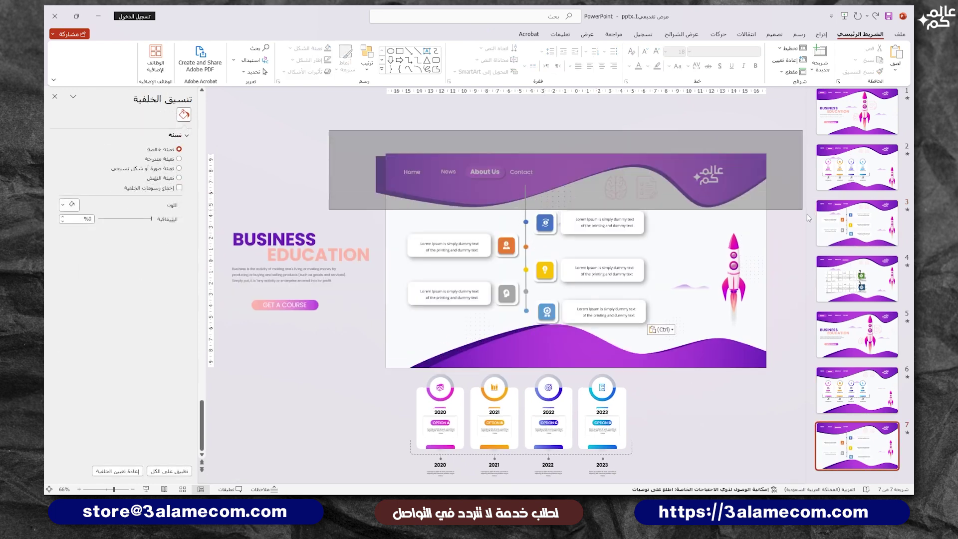
left_click(618, 193, "shift")
left_click(647, 187, "shift")
right_click(566, 166)
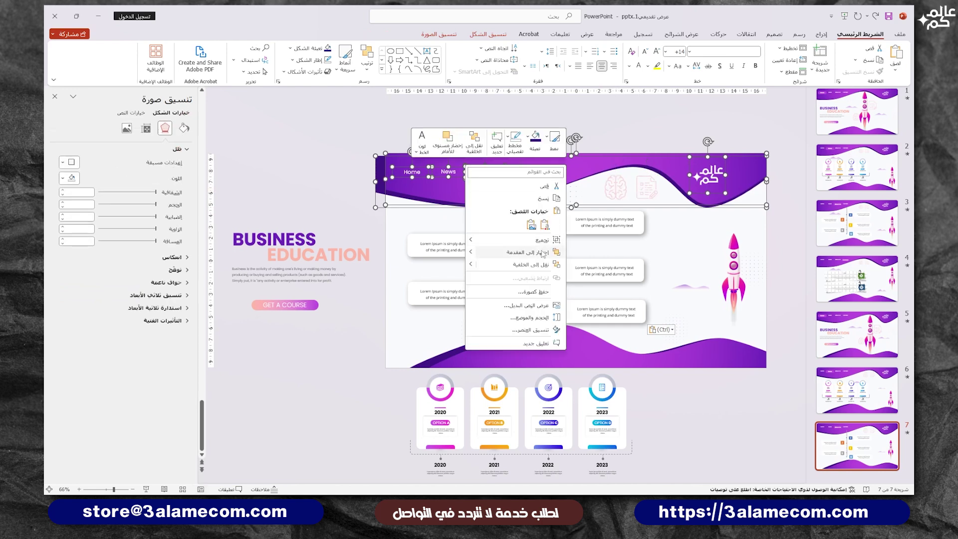
left_click(542, 253)
left_click(494, 228)
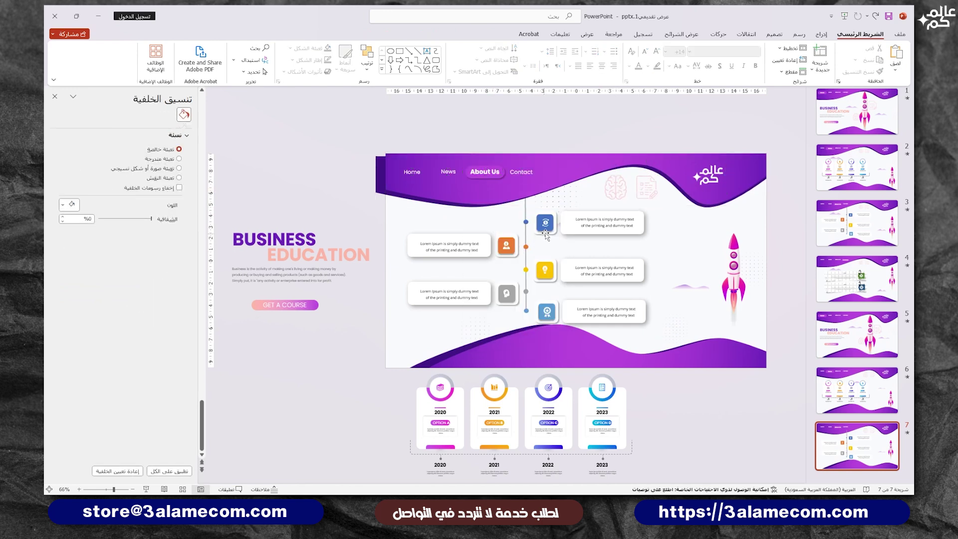
left_click(580, 228)
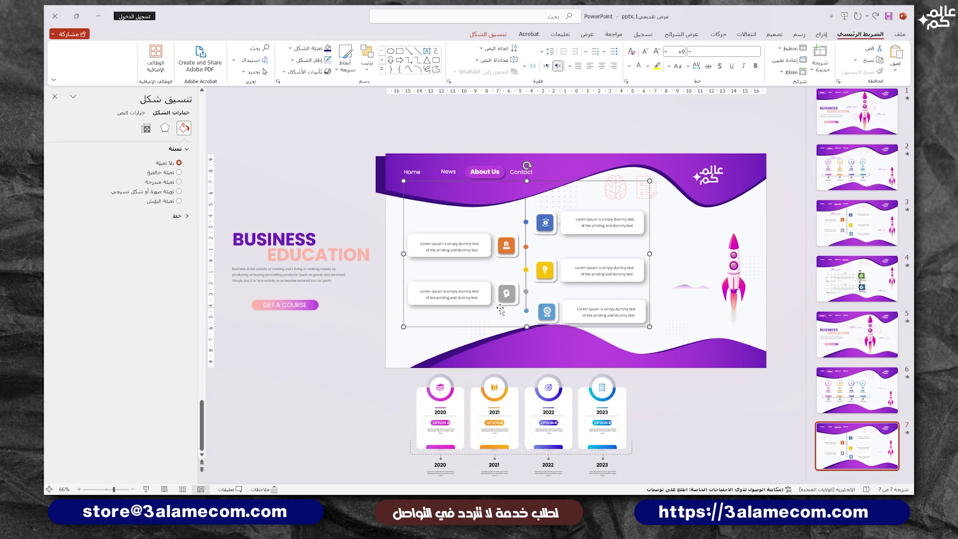
Step: Paste the vertical timeline onto slide 6 and park it above the slide's top edge
left_click(876, 379)
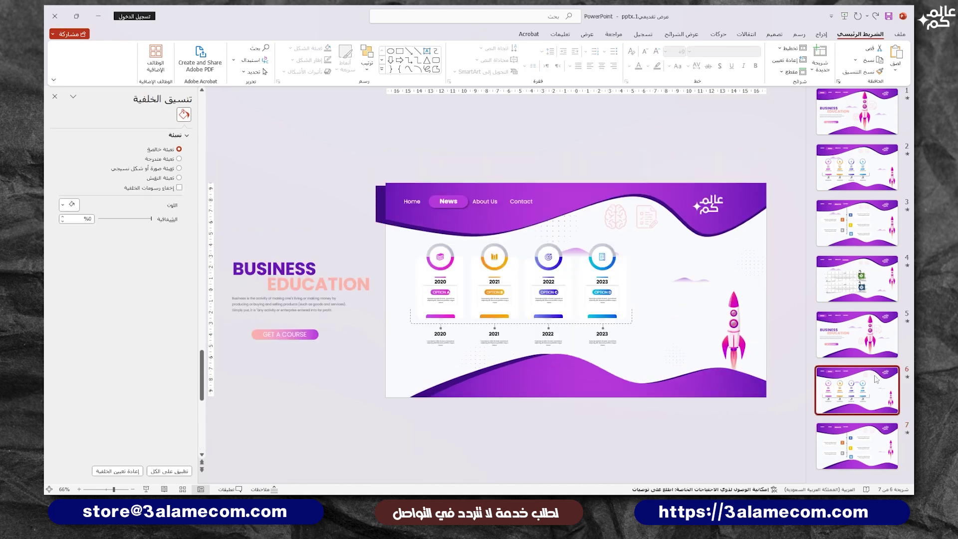
key("ctrl+v")
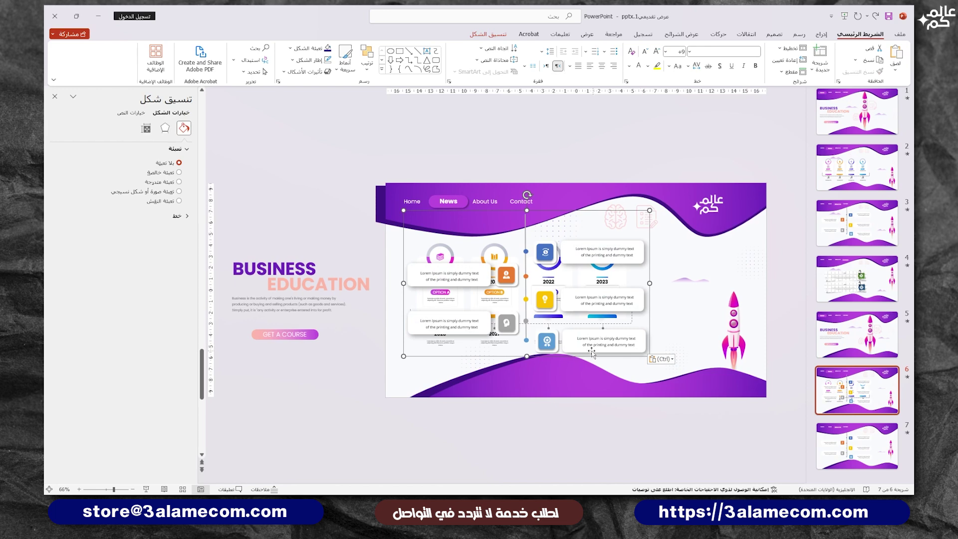
left_click_drag(591, 352, 570, 172)
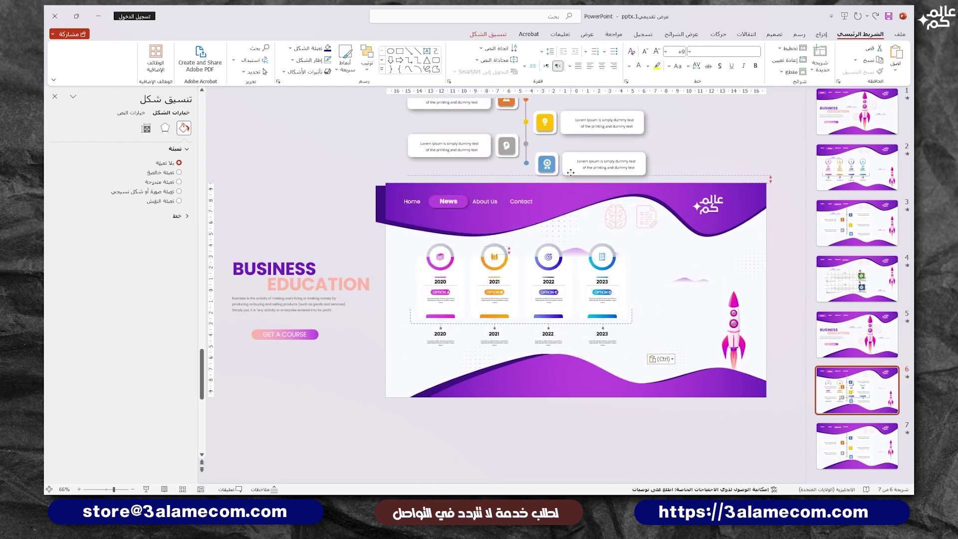
scroll(571, 173, "up", 2)
Step: Select slide 6's header band shapes, then move on to slide 7
left_click_drag(786, 230, 341, 311)
right_click(657, 262)
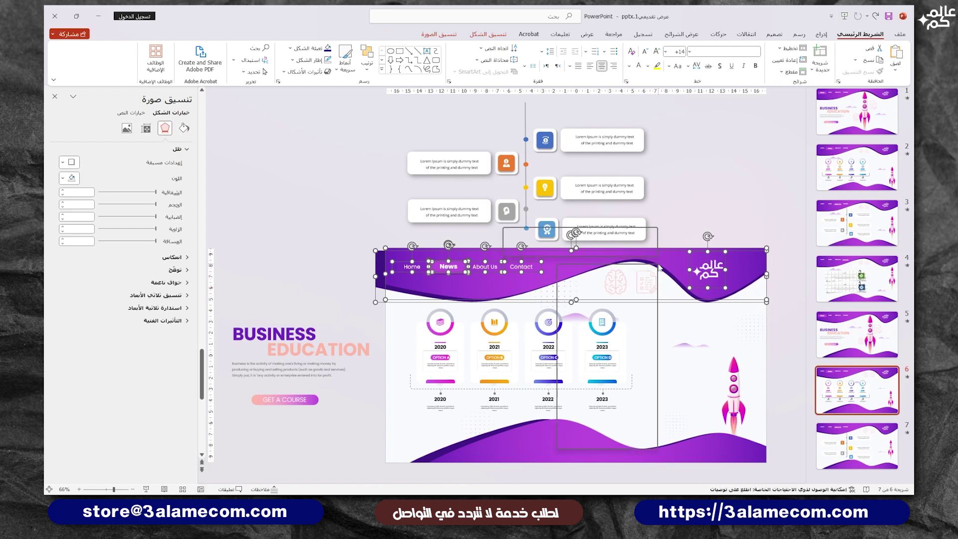
key("Escape")
left_click(693, 356)
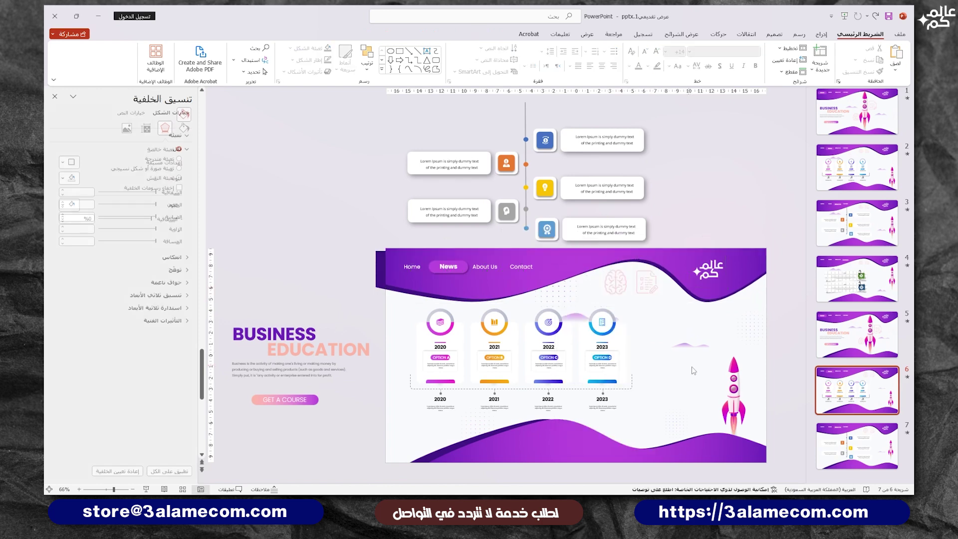
scroll(563, 301, "down", 2, "ctrl")
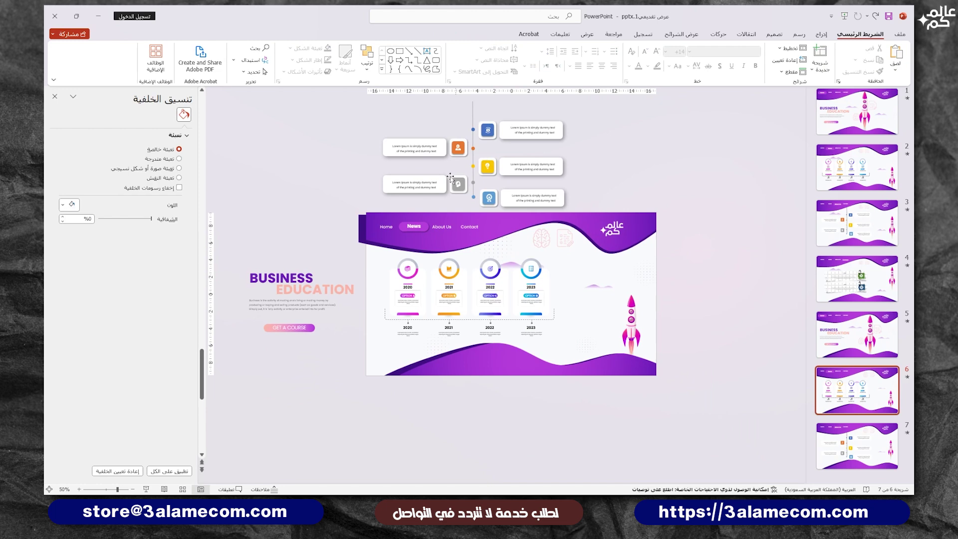
key("Page_Down")
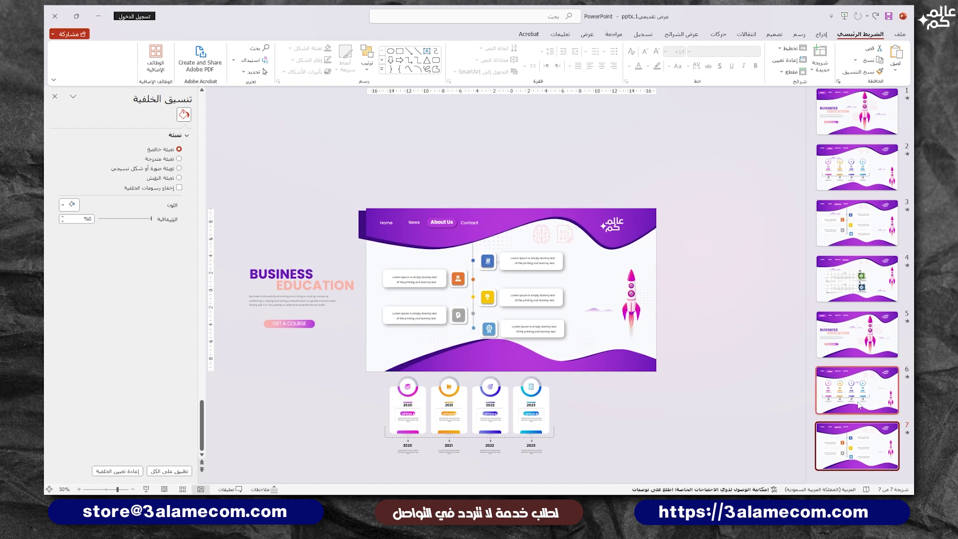
Step: Duplicate slide 7 as slide 8 and paste slide 4's two-note group onto slides 8 and 7
key("ctrl+d")
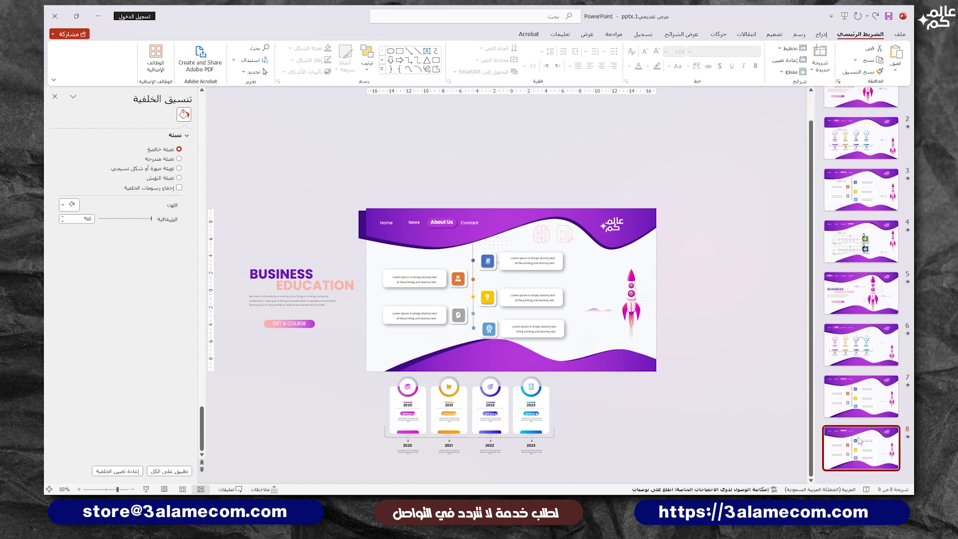
left_click_drag(508, 290, 505, 159)
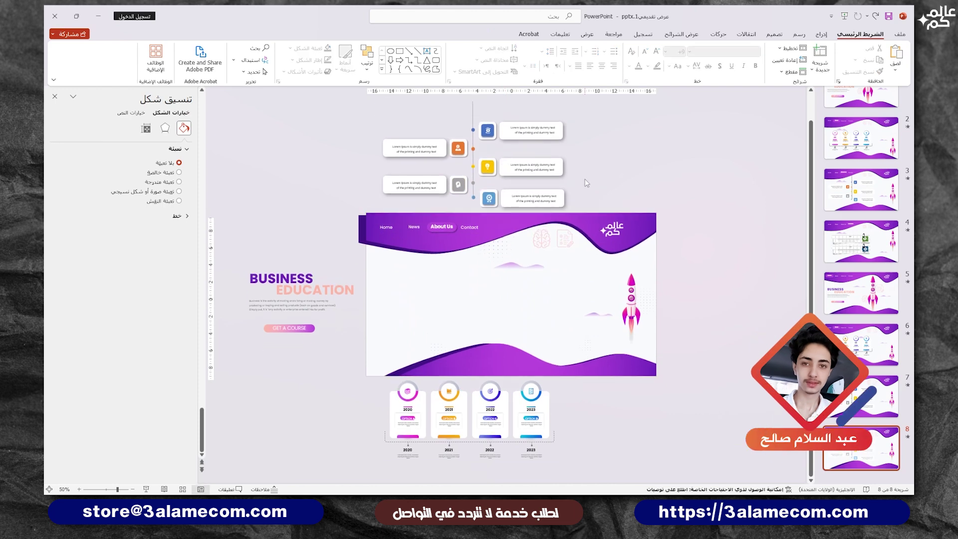
left_click(860, 241)
left_click(423, 279)
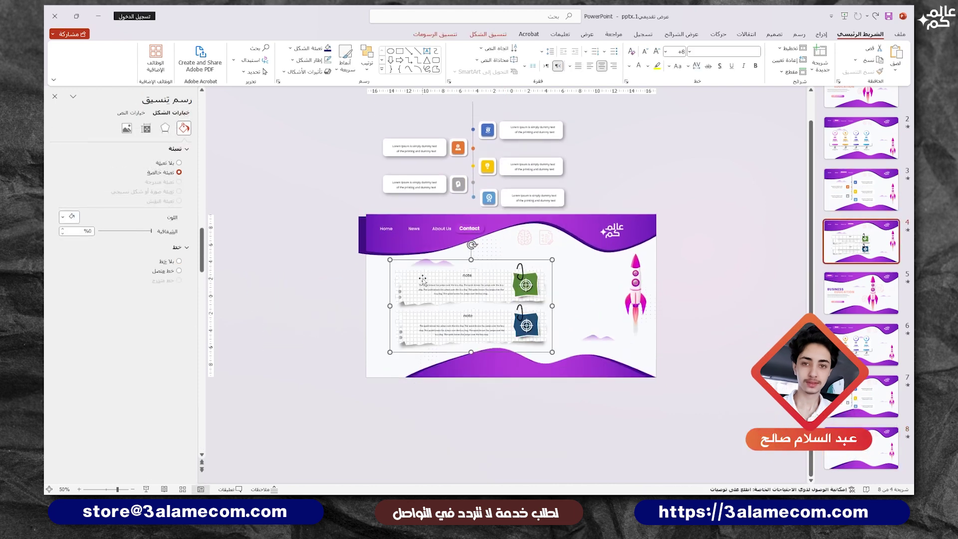
key("ctrl+c")
left_click(860, 449)
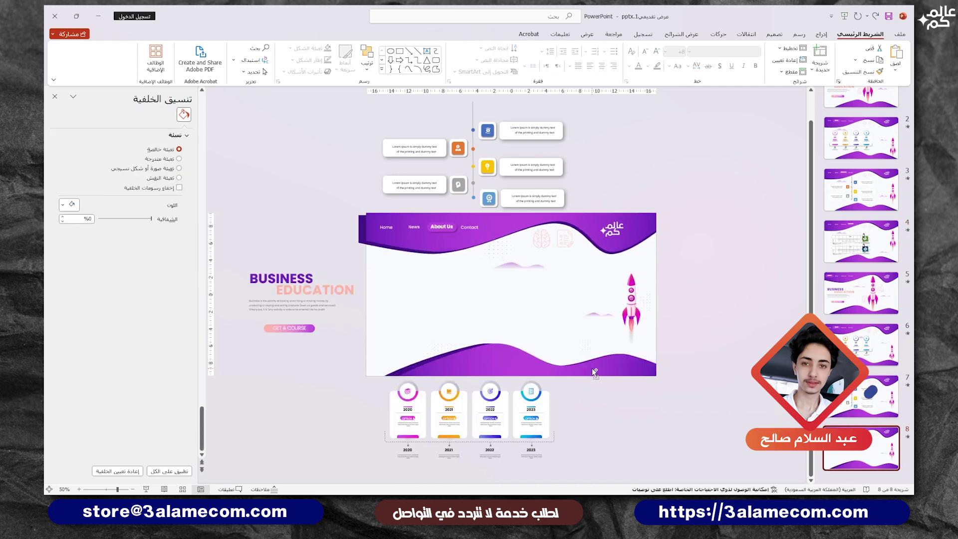
key("ctrl+v")
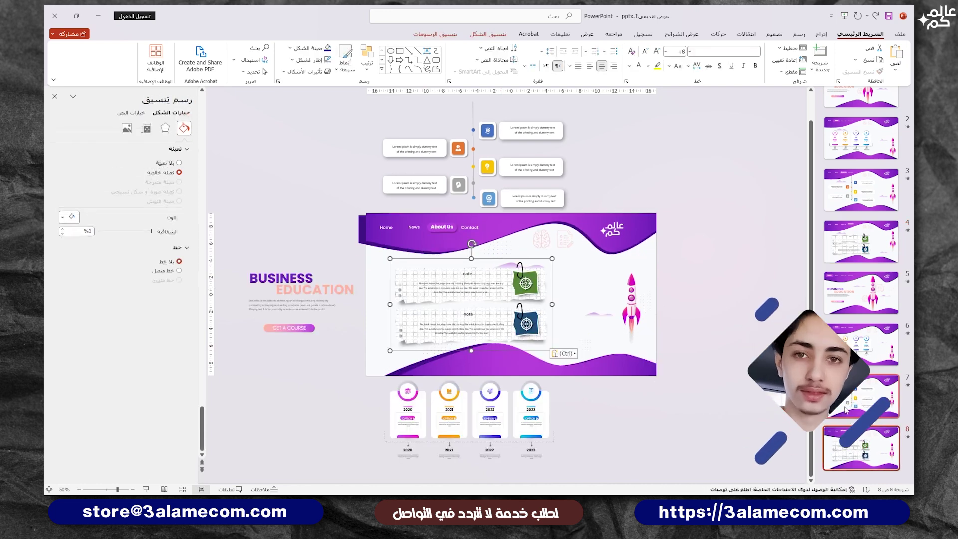
left_click(860, 397)
key("ctrl+v")
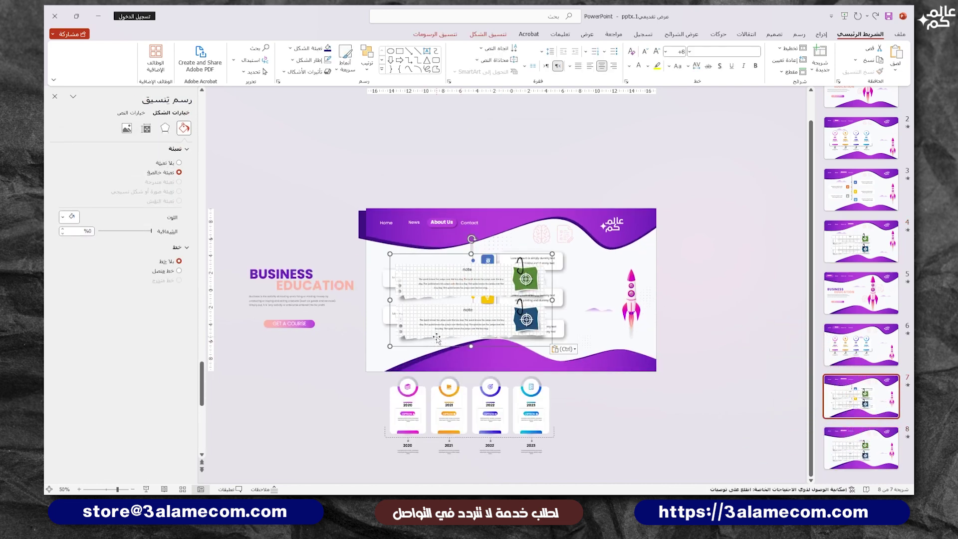
left_click_drag(436, 339, 248, 339)
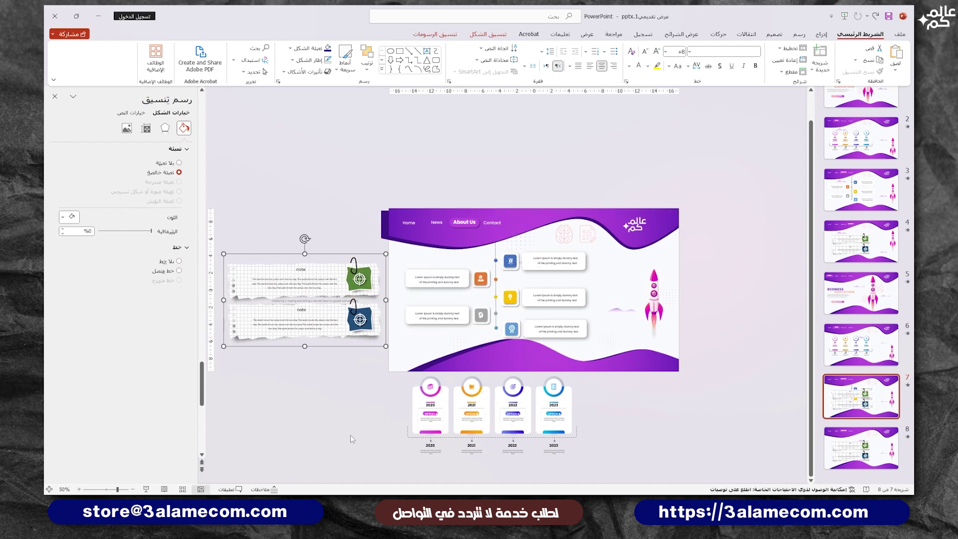
Step: Delete the BUSINESS EDUCATION text group and the year-cards group from slide 8
left_click(860, 448)
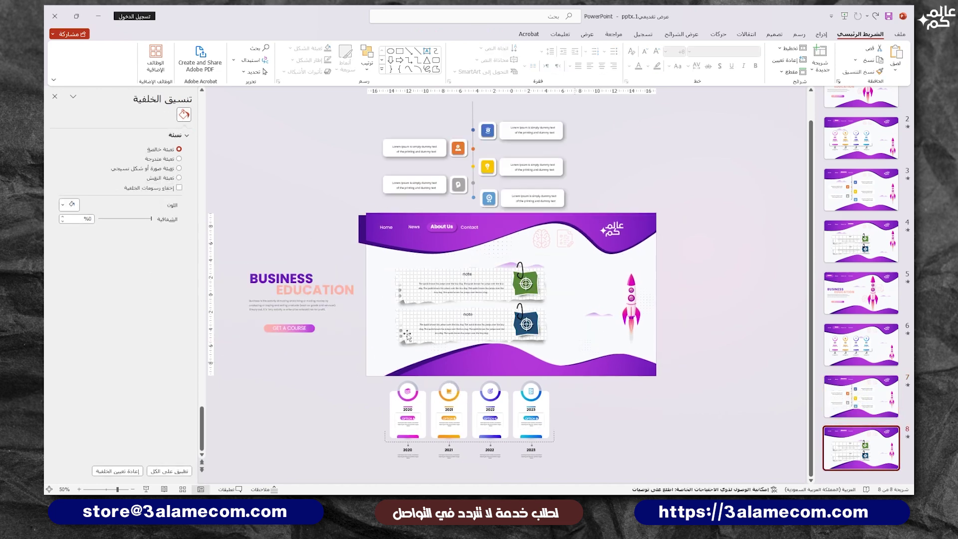
left_click(324, 399)
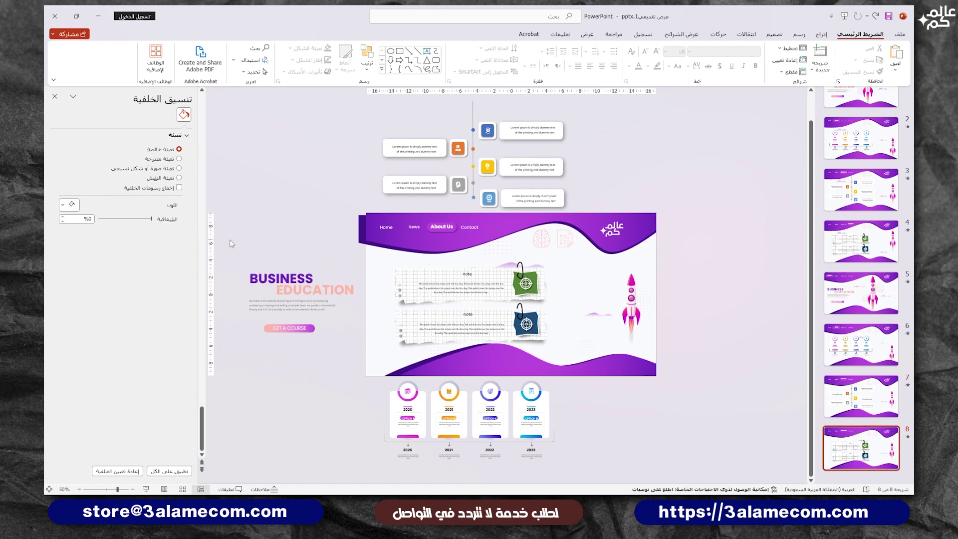
left_click_drag(231, 243, 384, 383)
key("Delete")
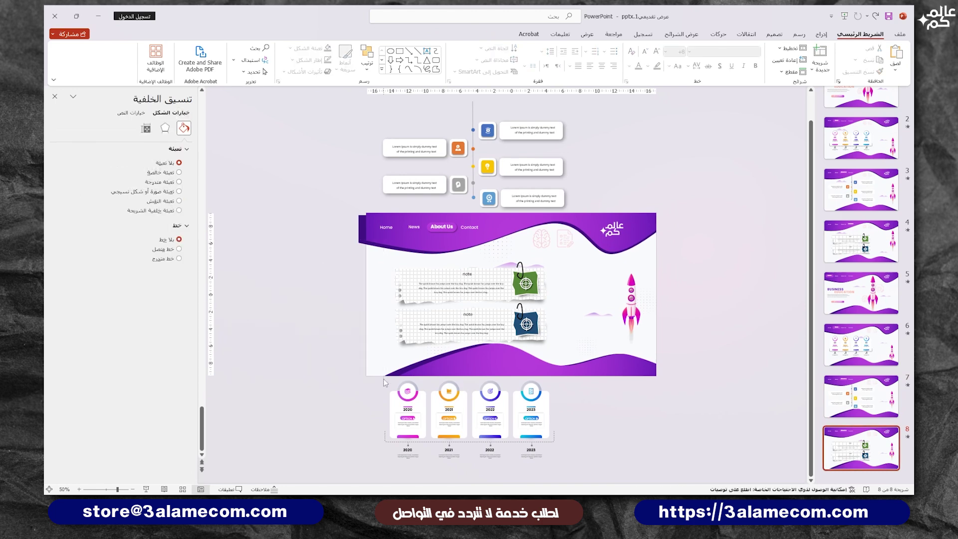
left_click(548, 435)
key("Delete")
Step: Delete the stray text line under the first note on slide 7
left_click(860, 397)
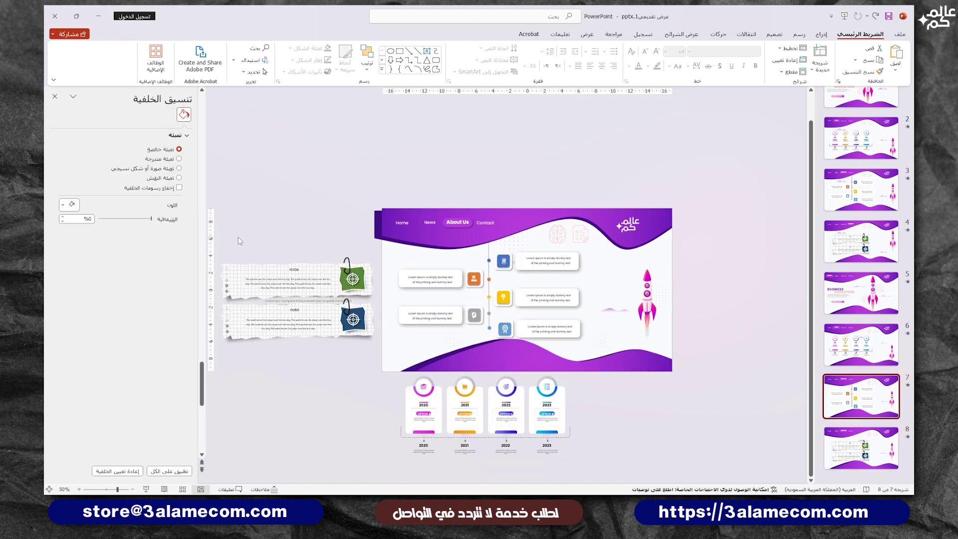
left_click_drag(238, 238, 388, 410)
key("Delete")
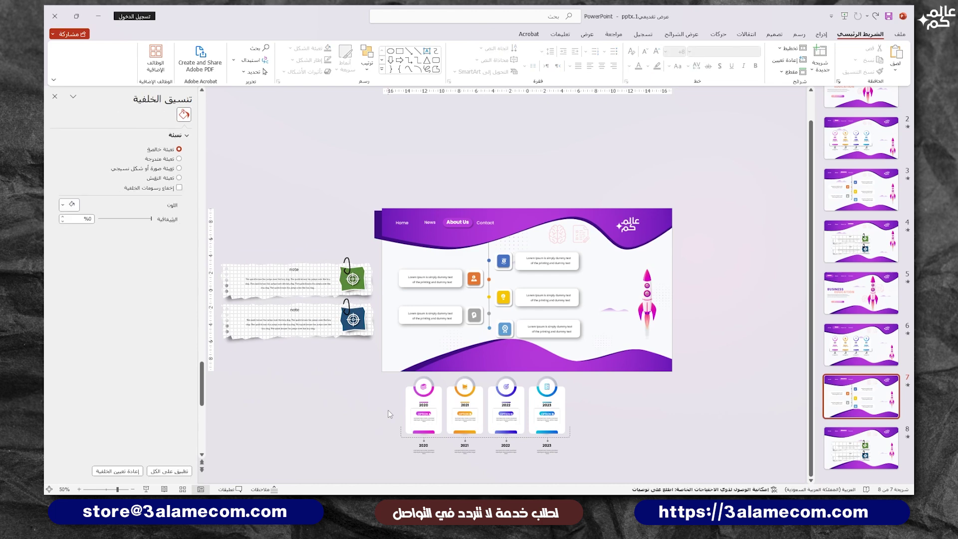
left_click(866, 444)
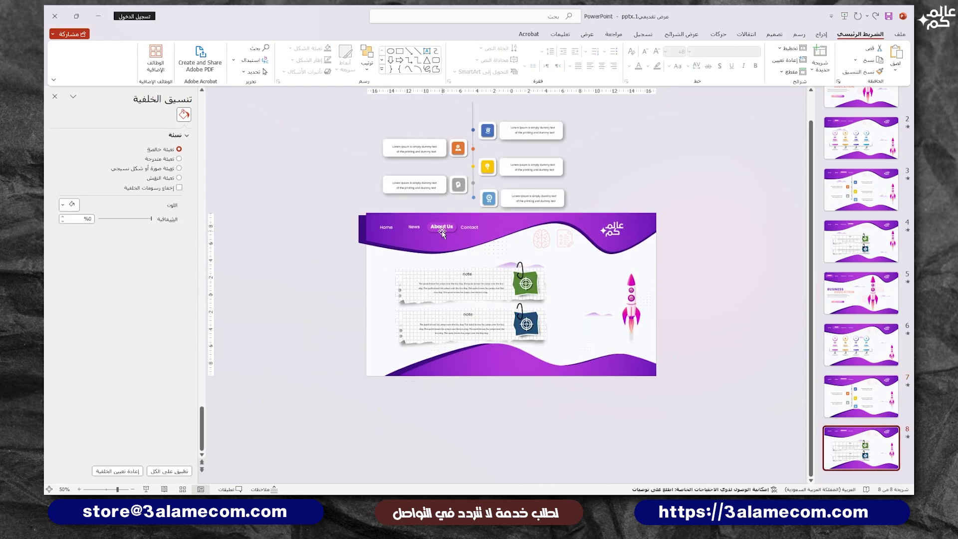
Step: Move the purple pill behind Contact, make Contact bold and About Us plain via Format Painter
left_click(443, 232)
scroll(442, 232, "up", 5)
left_click(401, 295)
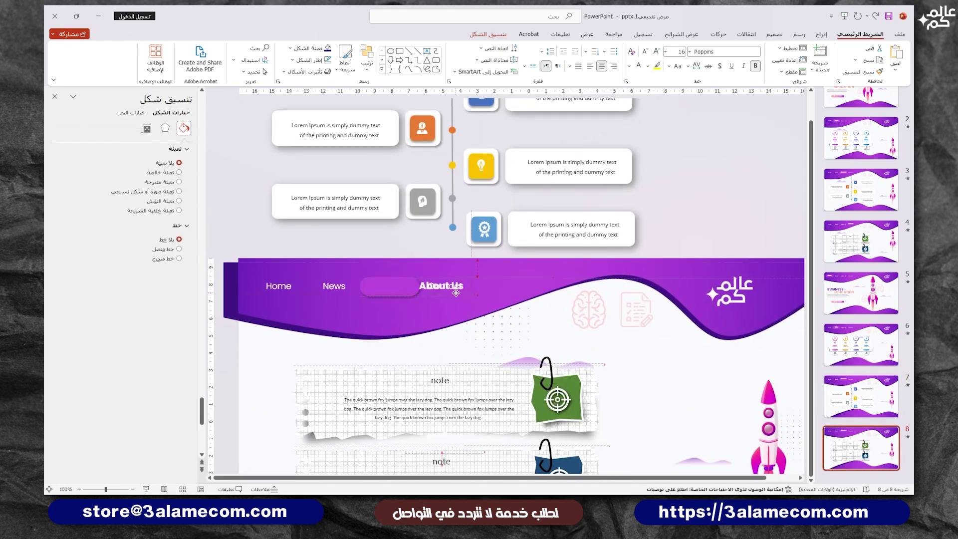
left_click_drag(399, 299, 452, 296)
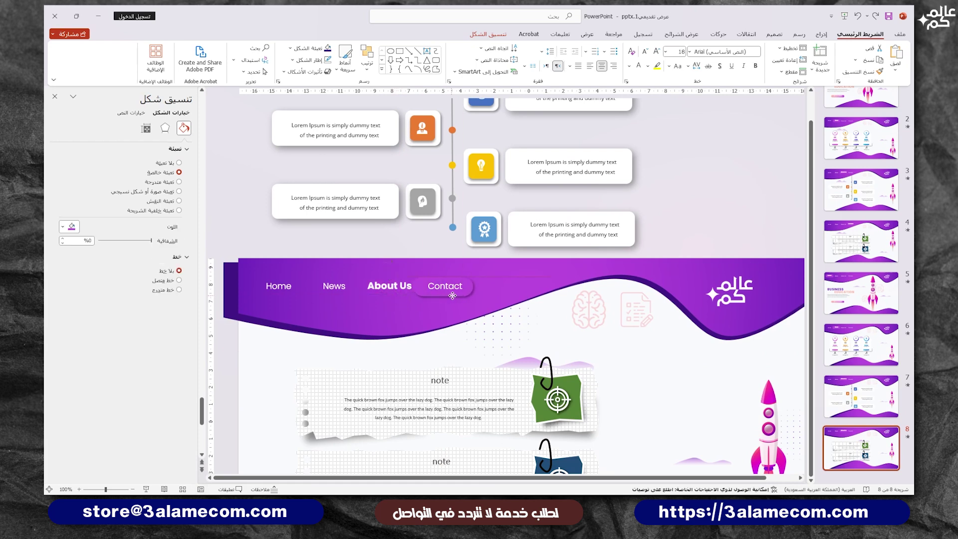
left_click(389, 285)
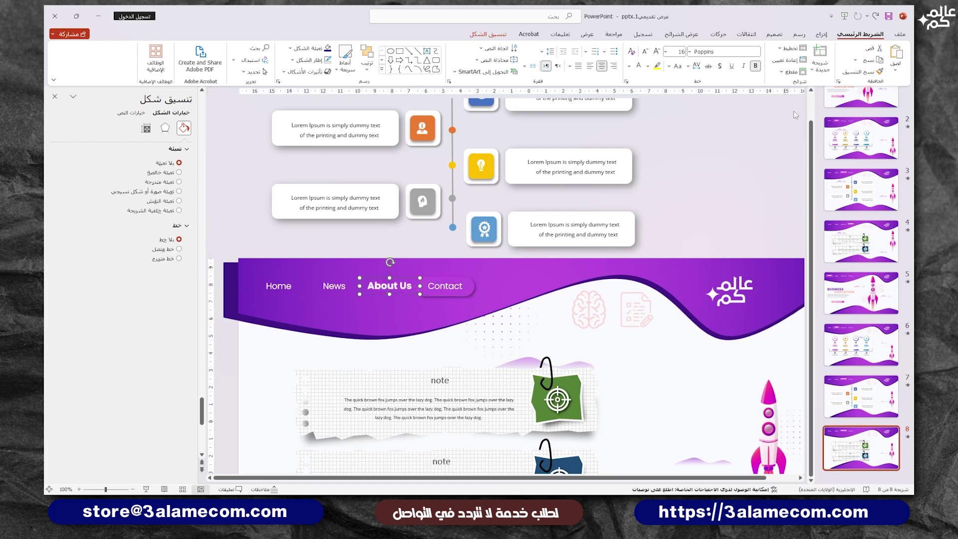
left_click(452, 295)
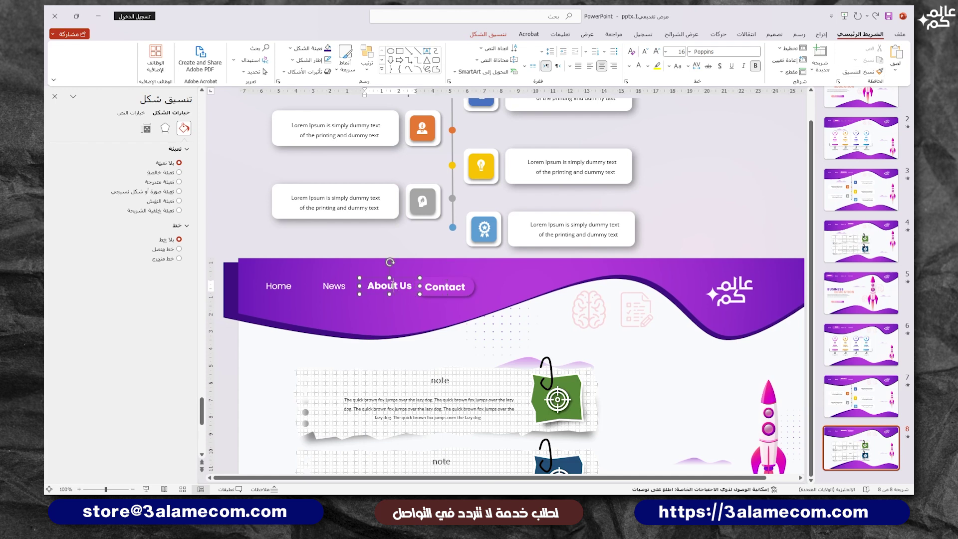
left_click(330, 282)
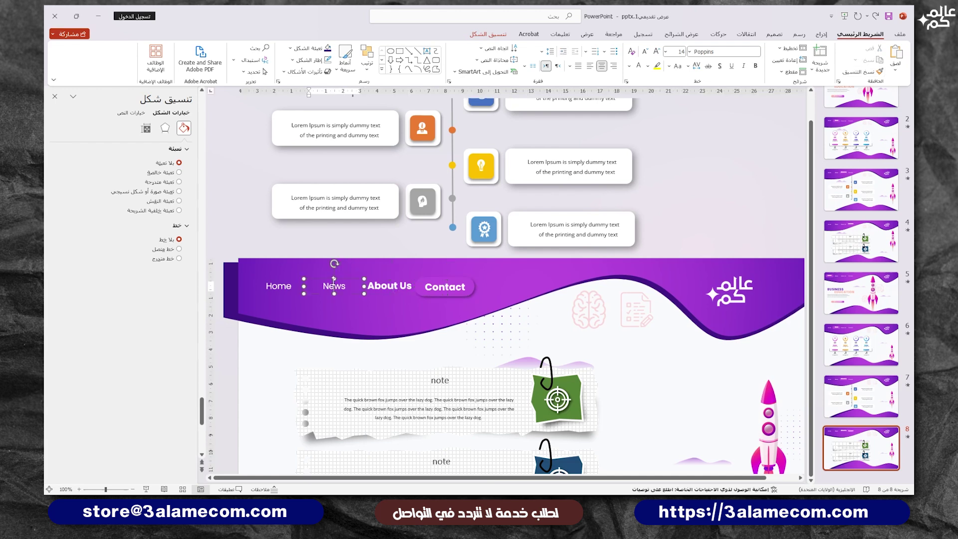
left_click(391, 283)
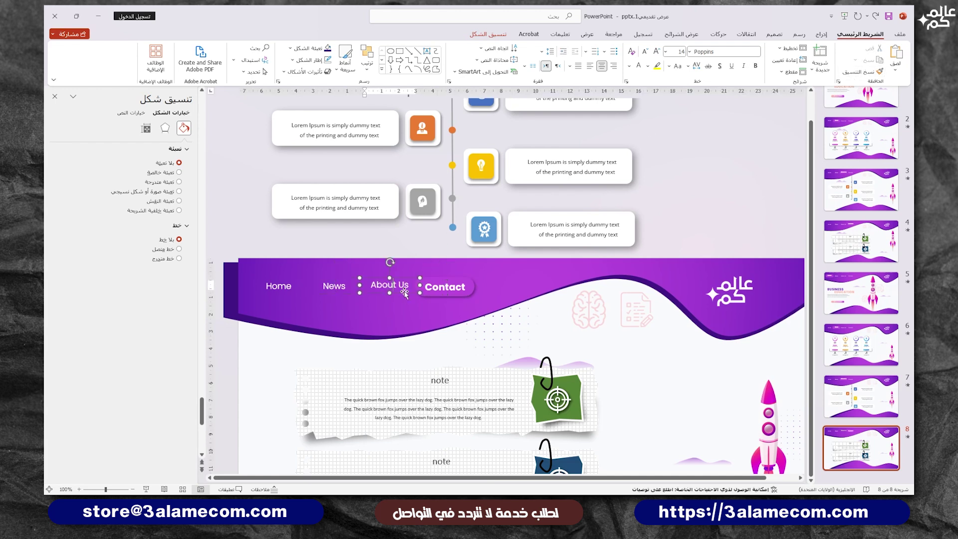
Step: Drag the rocket graphic higher on slide 8
scroll(420, 293, "down", 3)
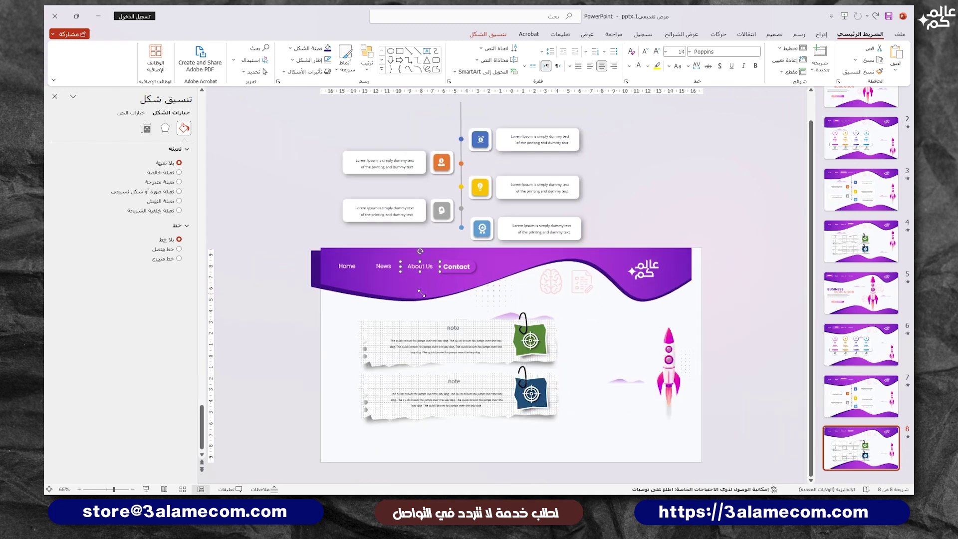
left_click_drag(671, 364, 672, 333)
mouse_move(737, 321)
left_mouse_down()
mouse_move(595, 409)
mouse_move(629, 413)
left_mouse_up()
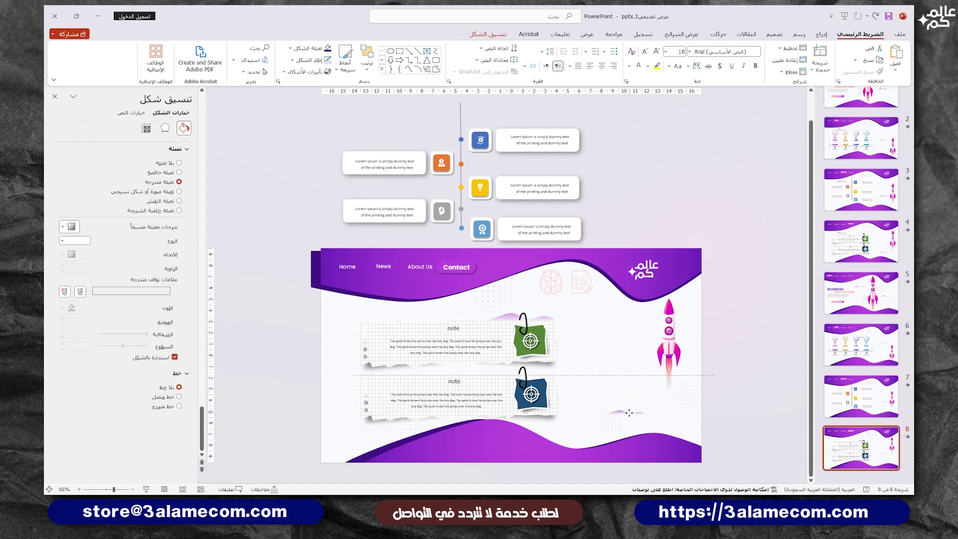
Step: Give slide 5 a Morph transition of 01.00 seconds and apply it to all slides
left_click(617, 375)
scroll(592, 310, "down", 2)
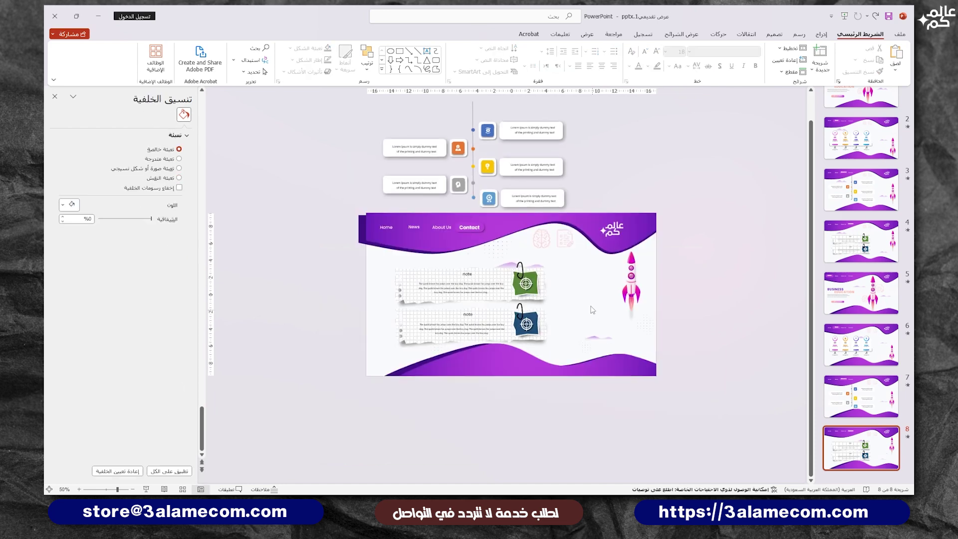
left_click(832, 299)
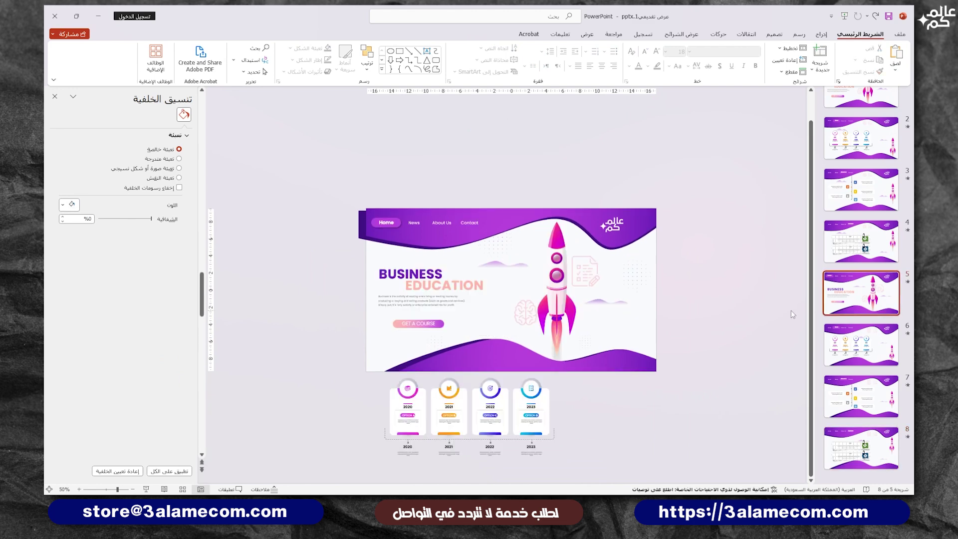
left_click(748, 34)
left_click(811, 57)
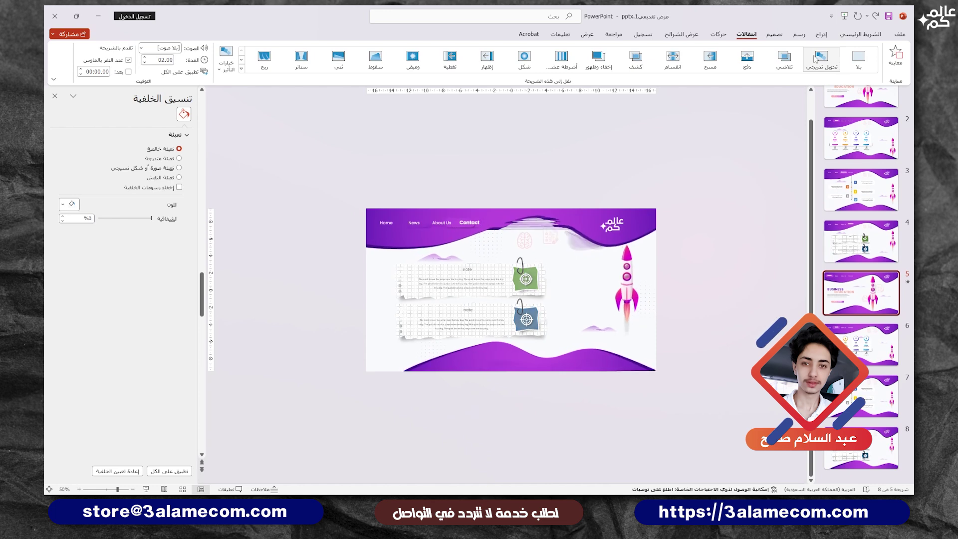
left_click(145, 63)
left_click(145, 62)
left_click(144, 62)
left_click(145, 62)
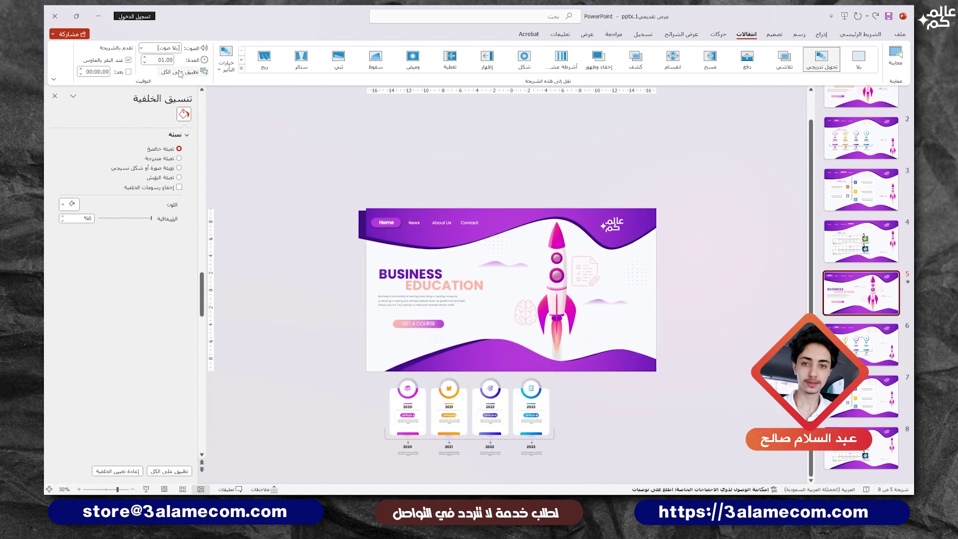
left_click(180, 72)
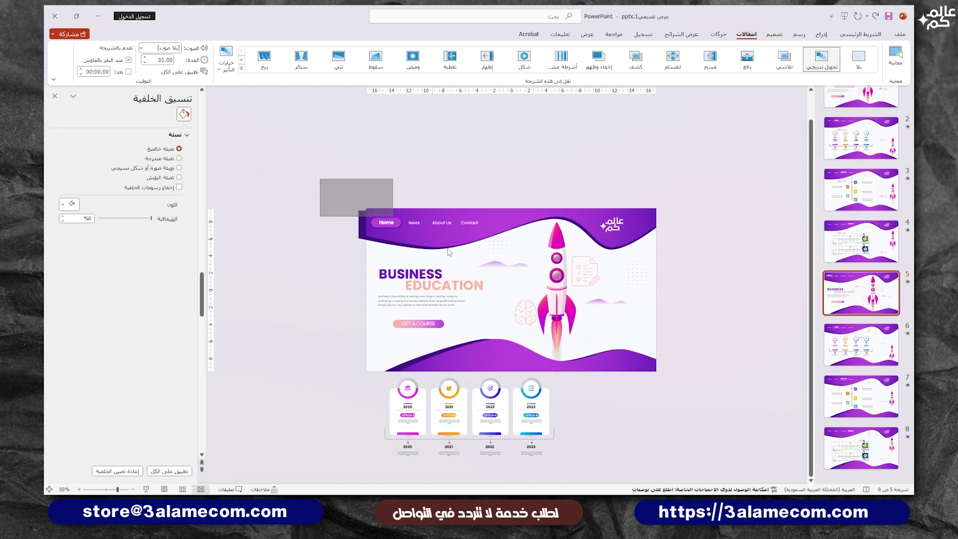
left_click_drag(319, 178, 496, 259)
scroll(334, 161, "up", 5, "ctrl")
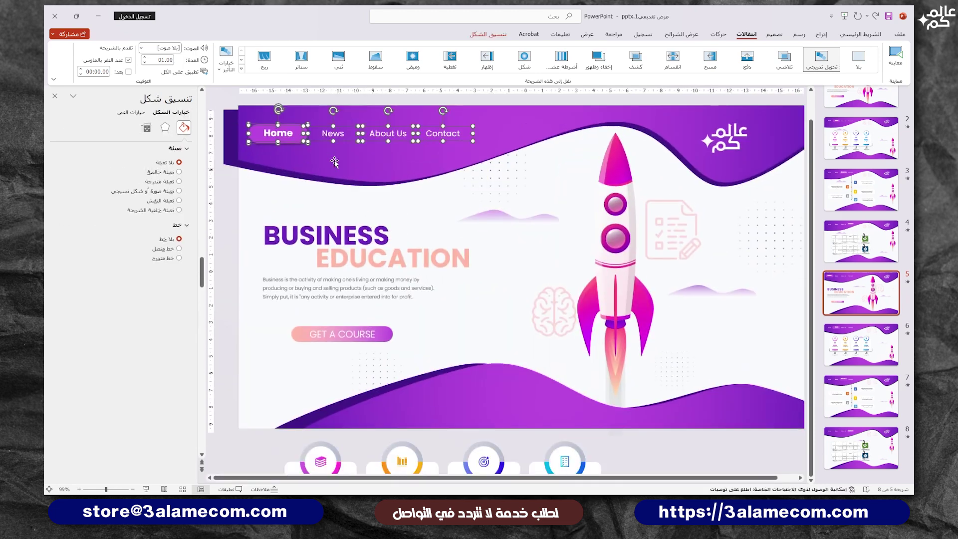
Step: Hyperlink the Home nav item to slide 5
left_click(307, 106)
left_click(281, 133)
right_click(278, 125)
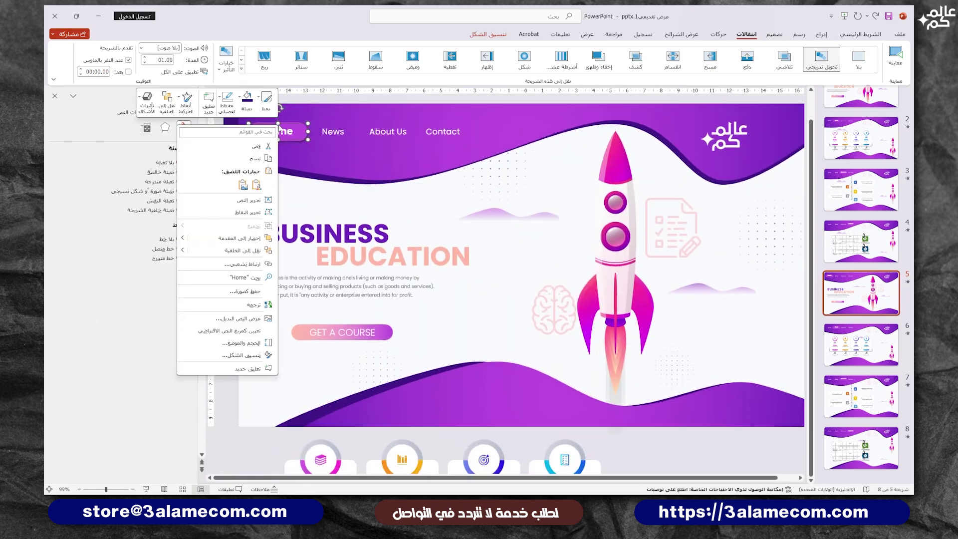
left_click(246, 265)
left_click(339, 276)
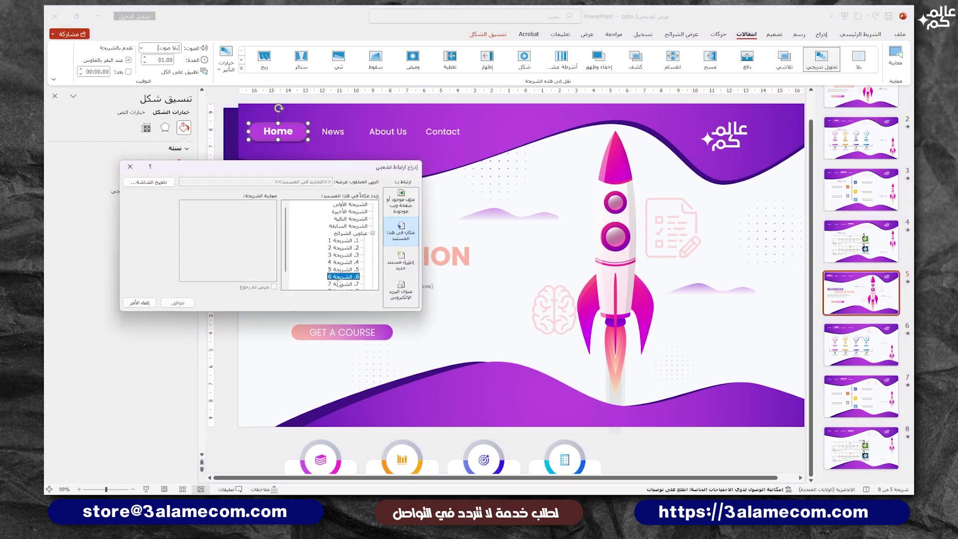
left_click(339, 272)
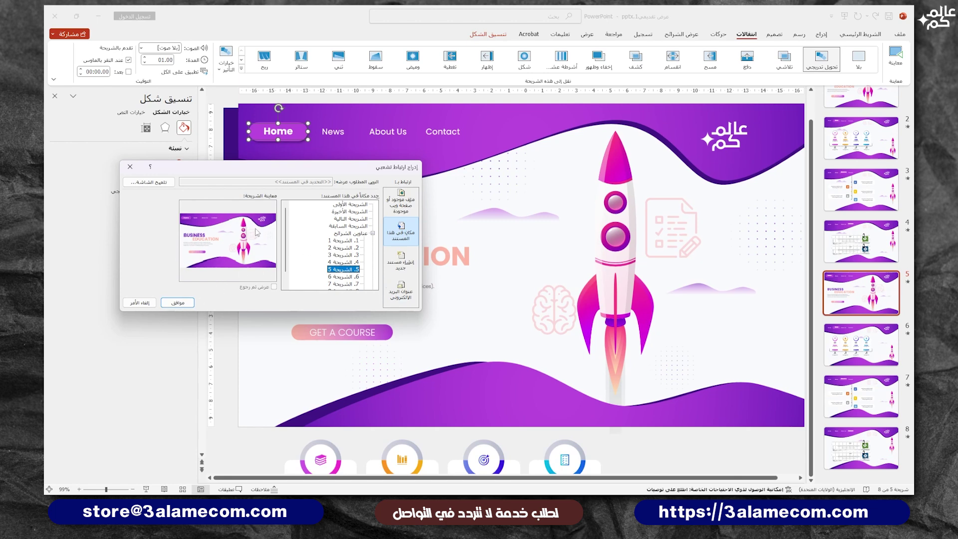
left_click(184, 302)
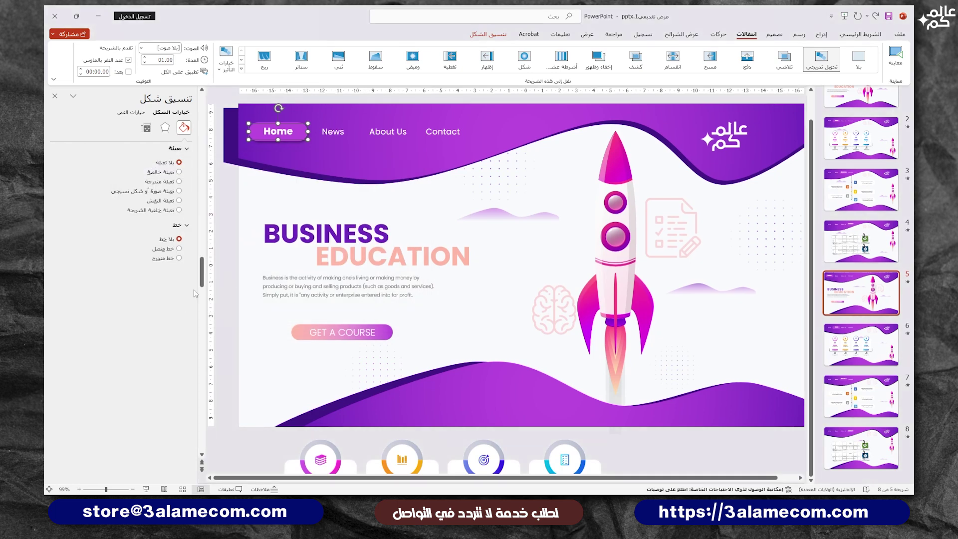
Step: Hyperlink the News nav item to slide 6
left_click(331, 128)
right_click(332, 124)
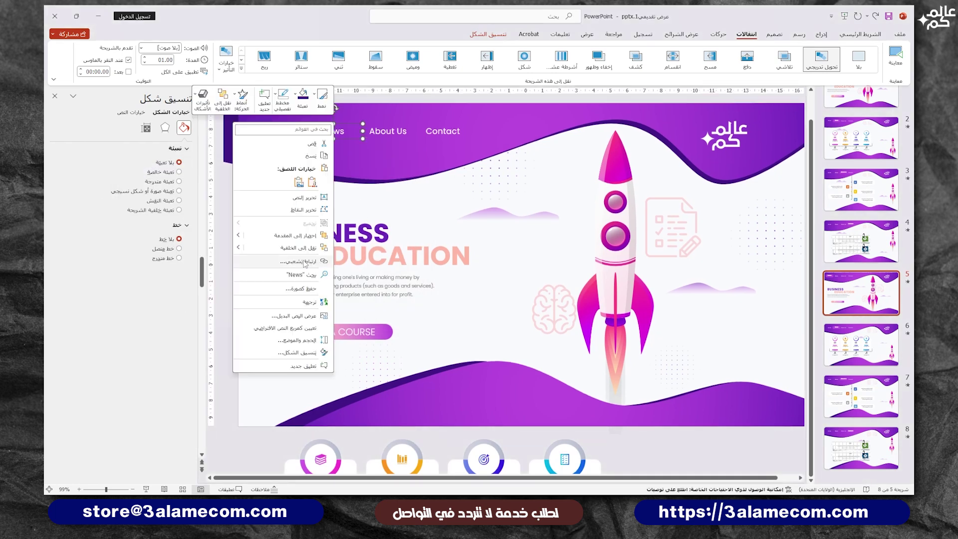
left_click(305, 262)
left_click(338, 278)
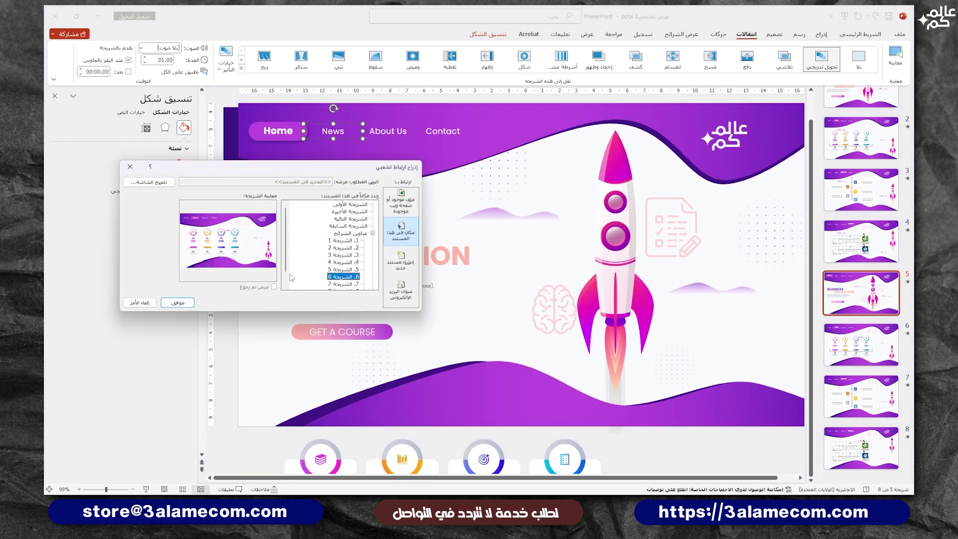
left_click(178, 302)
left_click(384, 129)
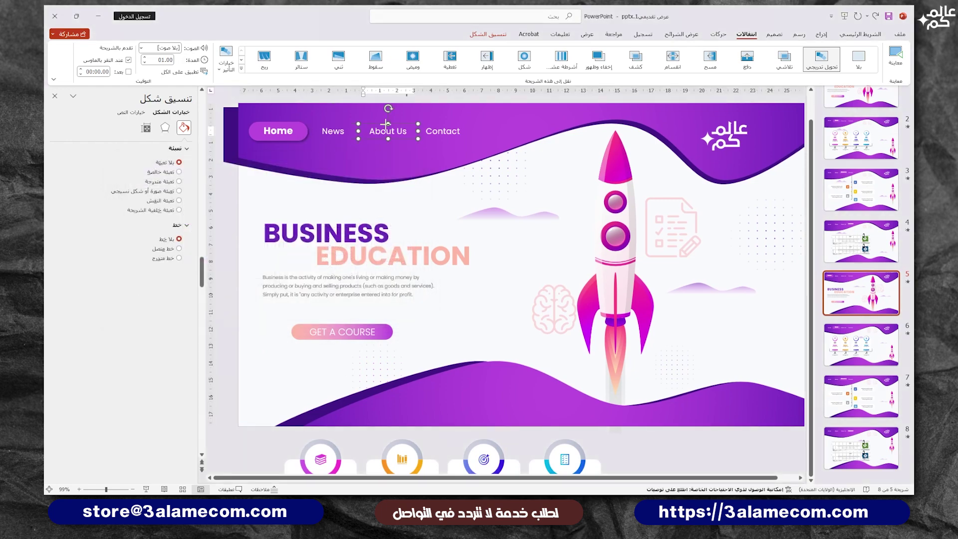
Step: Hyperlink the About Us nav item to slide 7
right_click(386, 124)
left_click(380, 263)
left_click(341, 284)
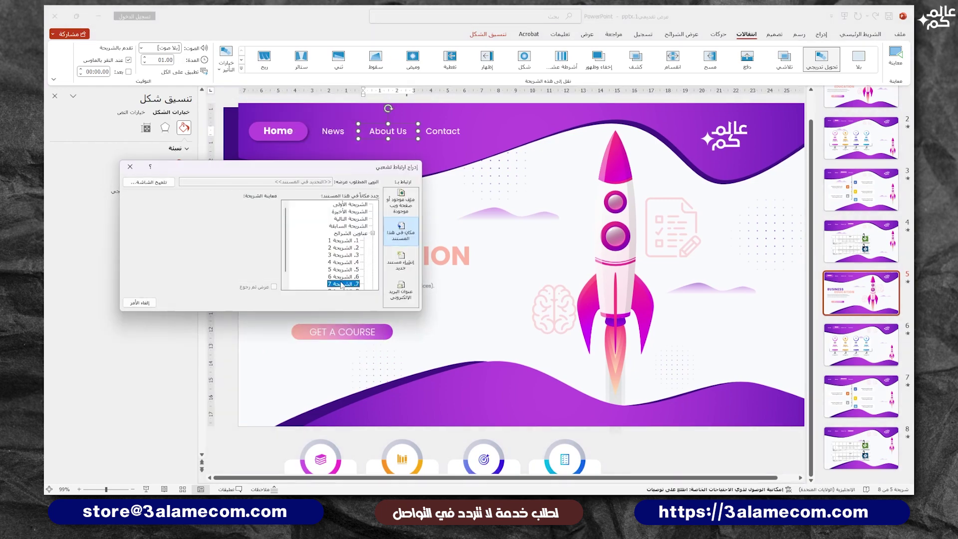
left_click(177, 302)
Step: Hyperlink the Contact nav item to slide 8
left_click(442, 129)
right_click(443, 123)
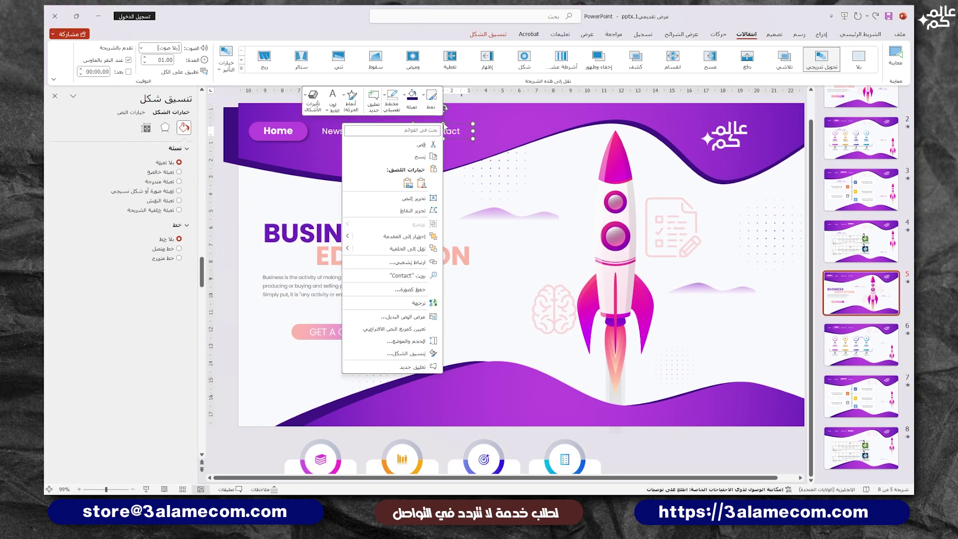
left_click(407, 262)
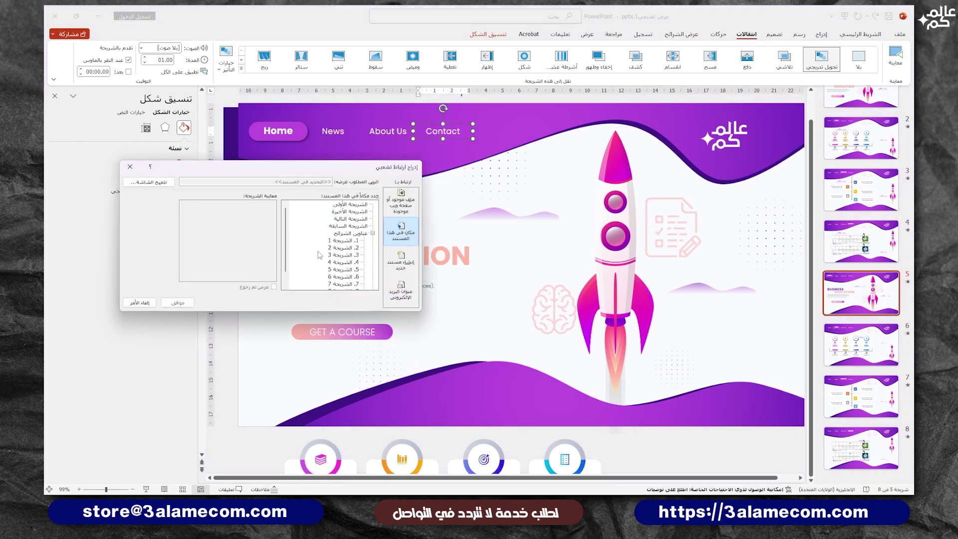
scroll(320, 255, "down", 2)
left_click(344, 277)
left_click(178, 302)
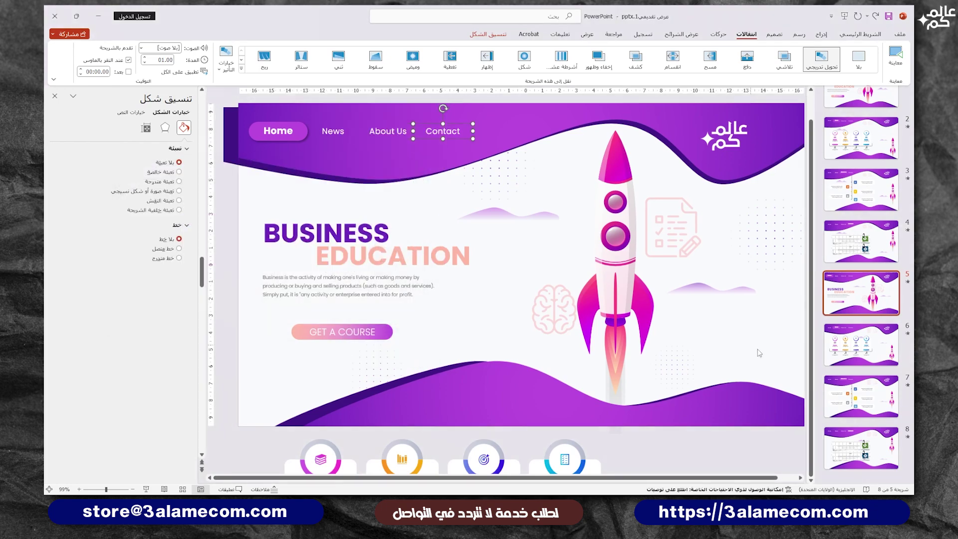
scroll(758, 353, "down", 3)
Step: On the News slide, link Home to slide 5 and News to slide 6
right_click(277, 175)
left_click(253, 308)
left_click(324, 249)
left_click(178, 303)
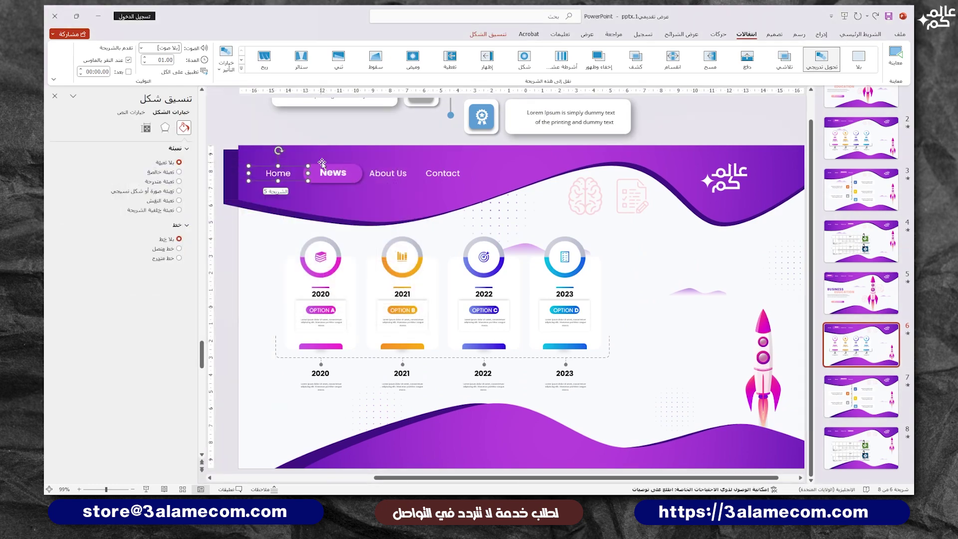
right_click(324, 172)
left_click(302, 305)
left_click(344, 220)
left_click(177, 302)
Step: On the News slide, link About Us to slide 7 and Contact to slide 8
left_click(382, 166)
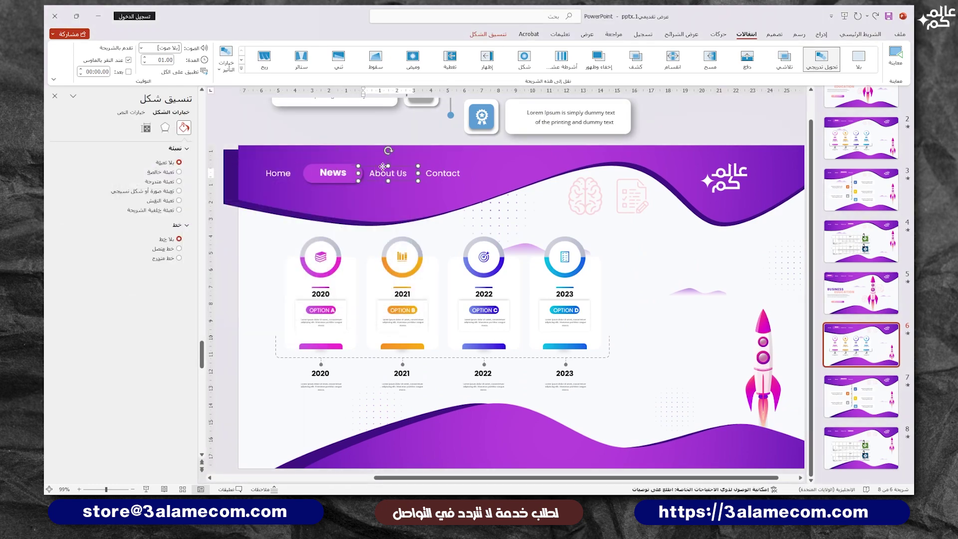
right_click(382, 169)
left_click(360, 305)
left_click(345, 270)
left_click(178, 302)
right_click(443, 174)
left_click(420, 306)
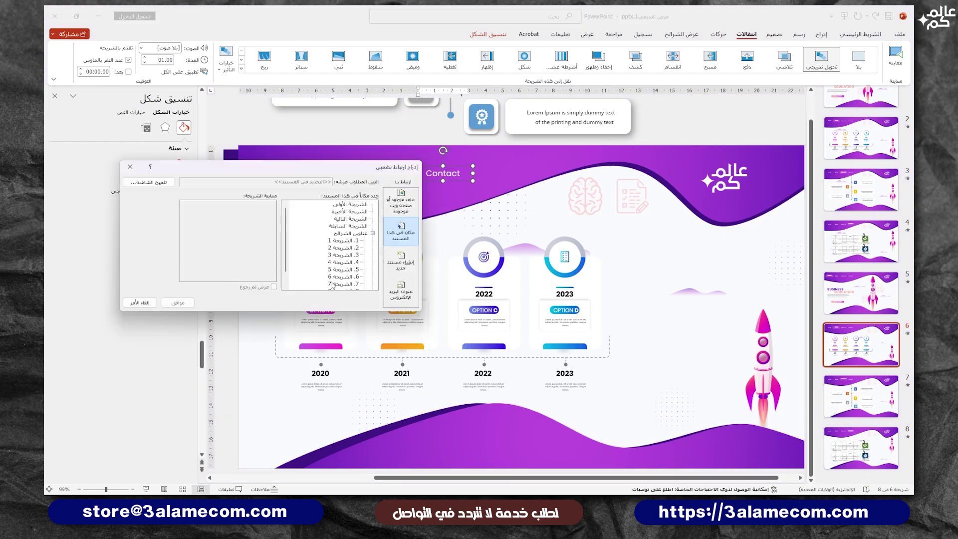
left_click(344, 283)
left_click(178, 302)
Step: On the About Us slide, link Home to slide 5 and News to slide 6
scroll(499, 300, "down", 3)
right_click(278, 131)
left_click(260, 262)
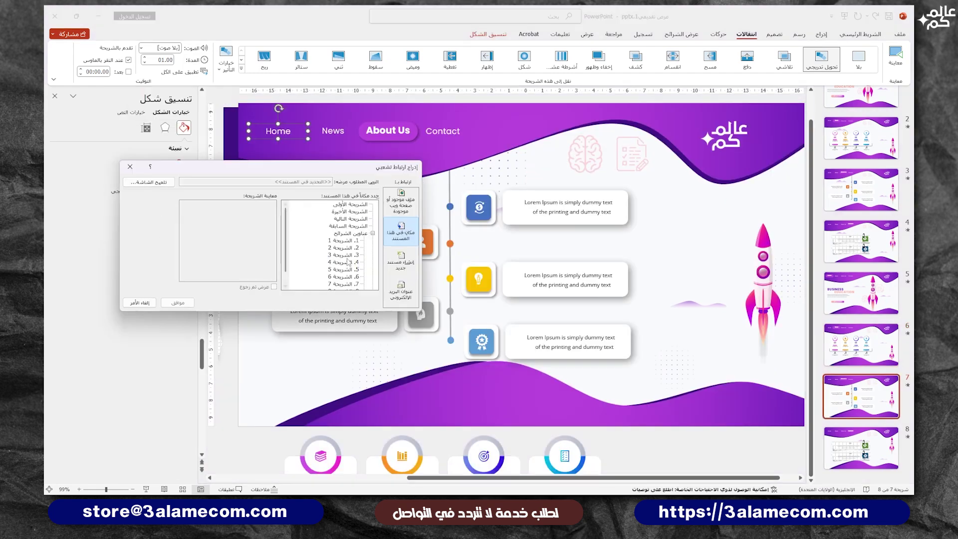
left_click(348, 262)
left_click(177, 302)
right_click(332, 131)
left_click(314, 262)
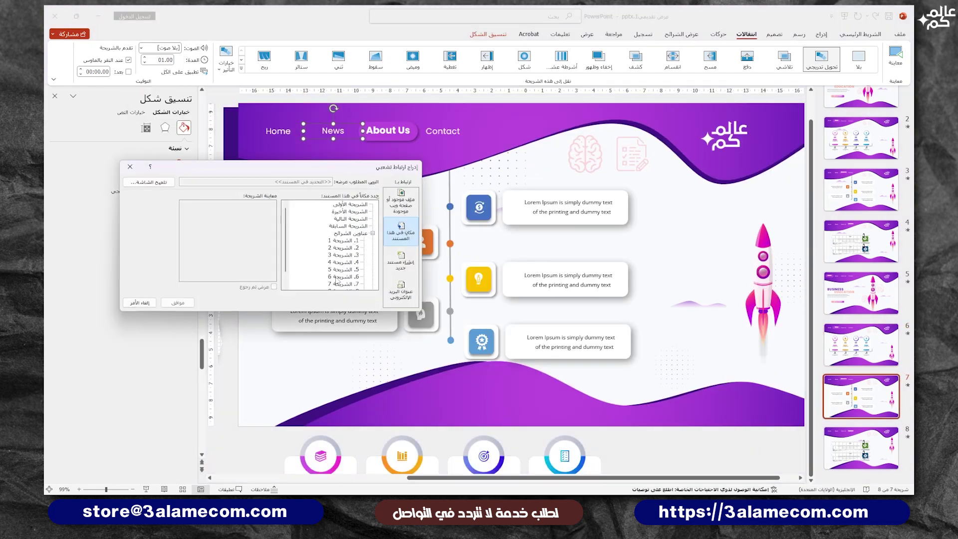
left_click(338, 282)
left_click(177, 302)
Step: On the About Us slide, link About Us to slide 7 and Contact to slide 8
right_click(388, 131)
left_click(370, 261)
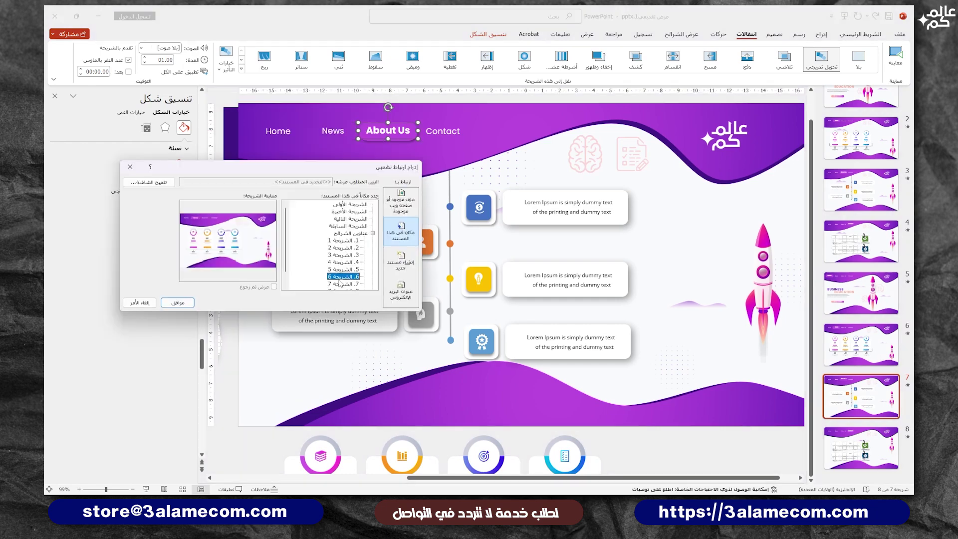
left_click(339, 283)
left_click(177, 303)
right_click(442, 131)
left_click(424, 262)
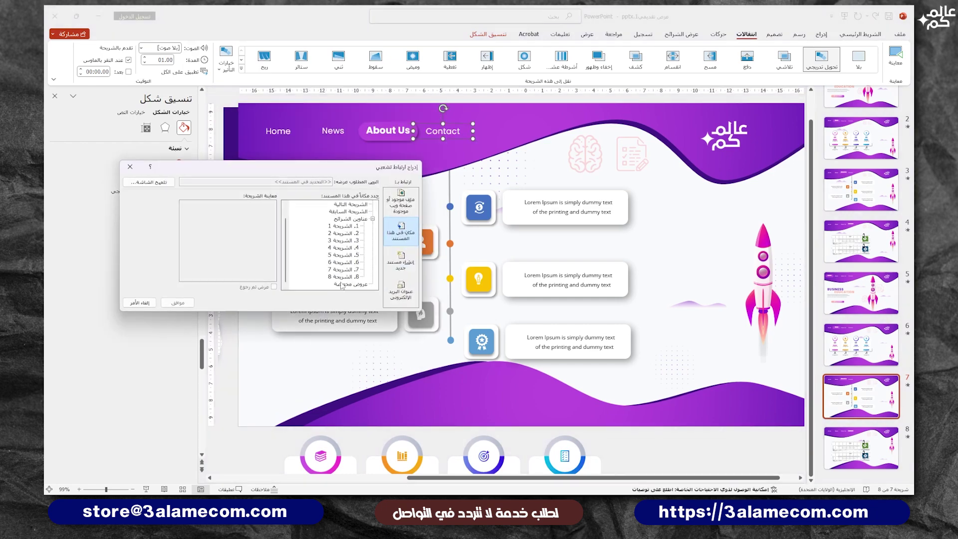
left_click(341, 284)
left_click(177, 302)
Step: On the Contact slide, link Home to slide 5 and News to slide 6
left_click(861, 448)
right_click(278, 173)
left_click(259, 306)
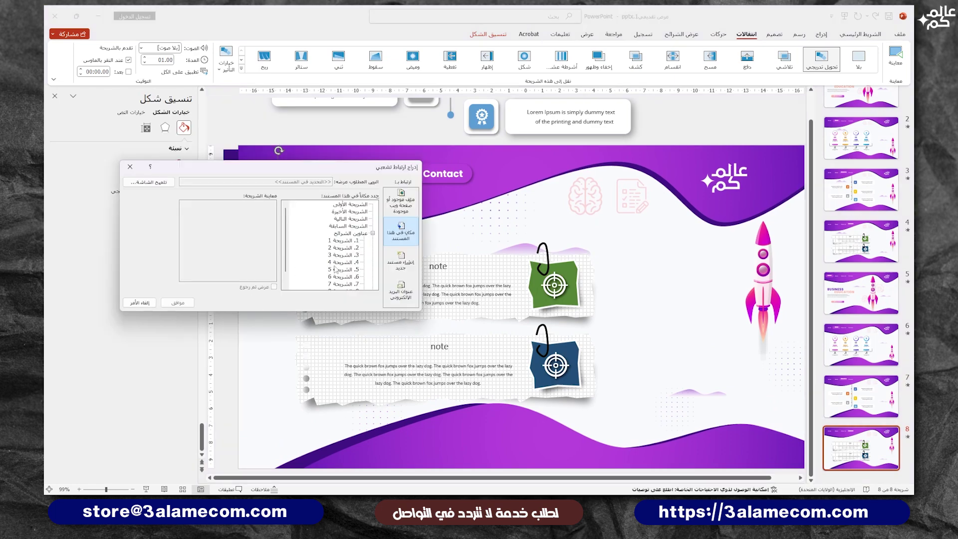
left_click(335, 269)
left_click(177, 302)
right_click(333, 173)
left_click(314, 305)
left_click(344, 277)
left_click(178, 302)
Step: On the Contact slide, link About Us to slide 7 and Contact to slide 8, then return to slide 5
right_click(388, 173)
left_click(369, 306)
left_click(343, 283)
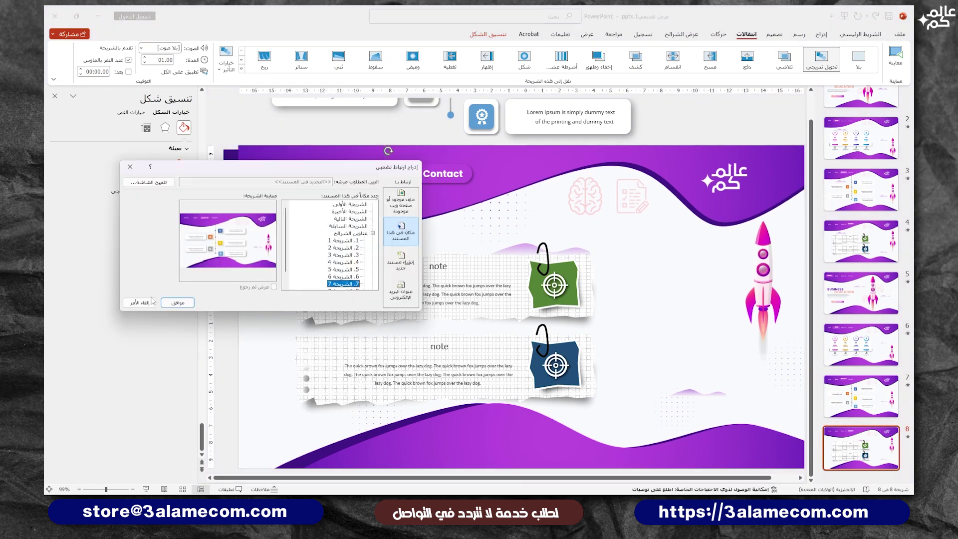
left_click(178, 303)
right_click(443, 173)
left_click(424, 305)
left_click(343, 276)
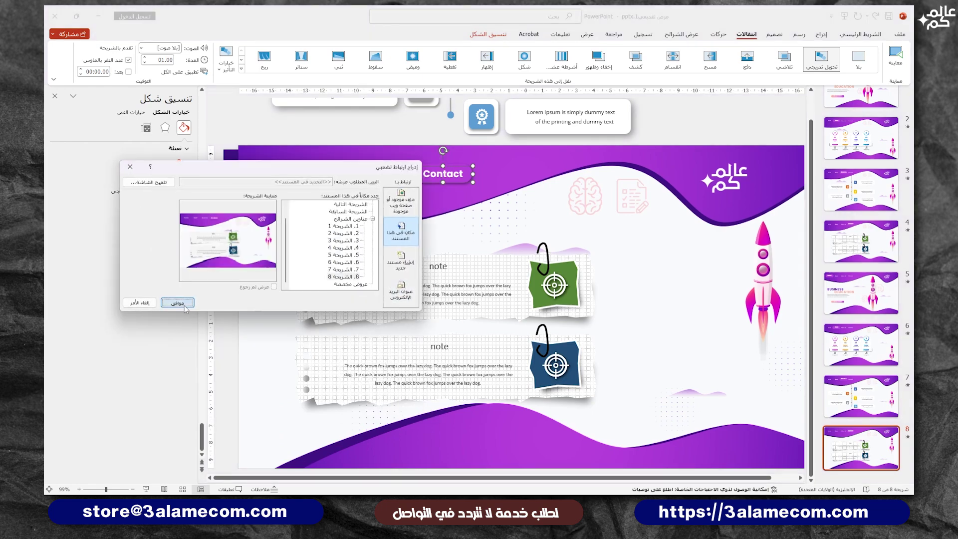
left_click(177, 302)
left_click(861, 293)
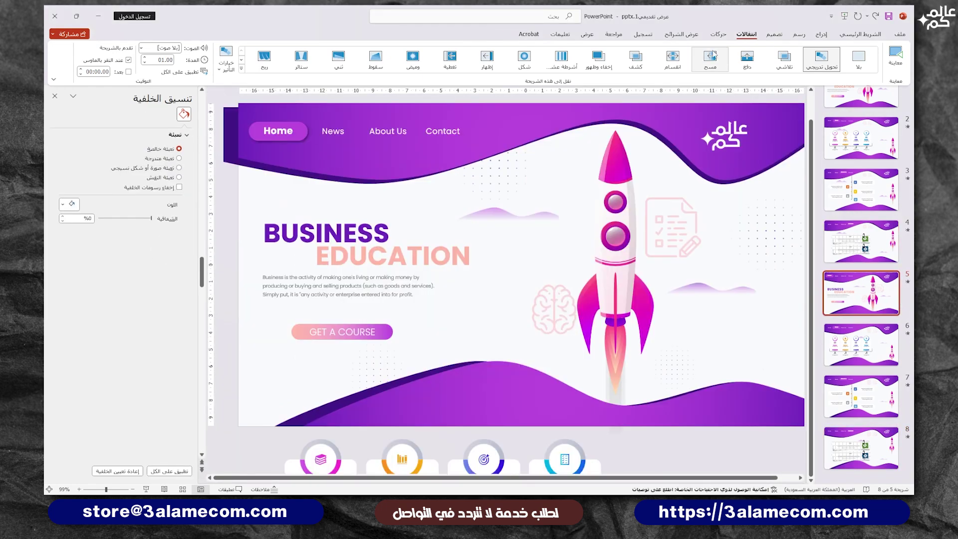
left_click(682, 34)
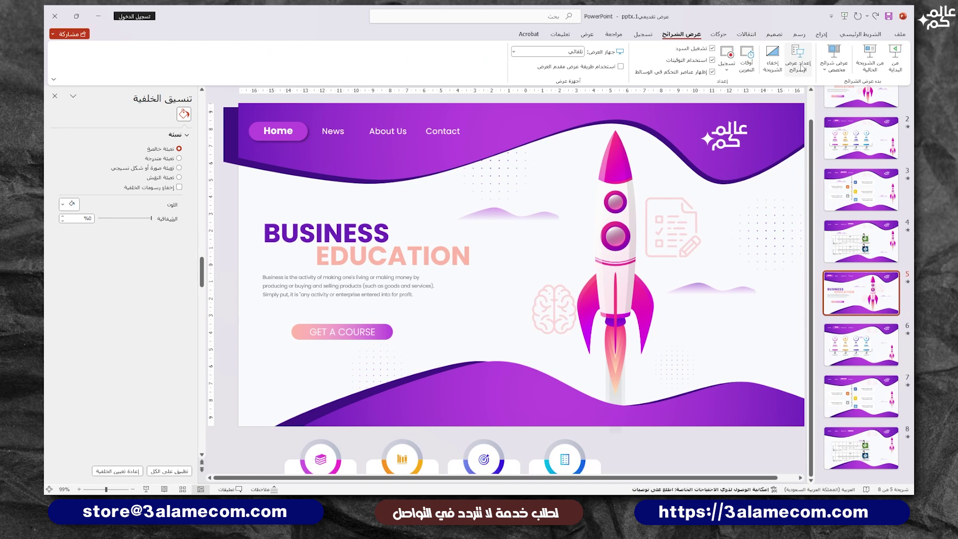
left_click(799, 60)
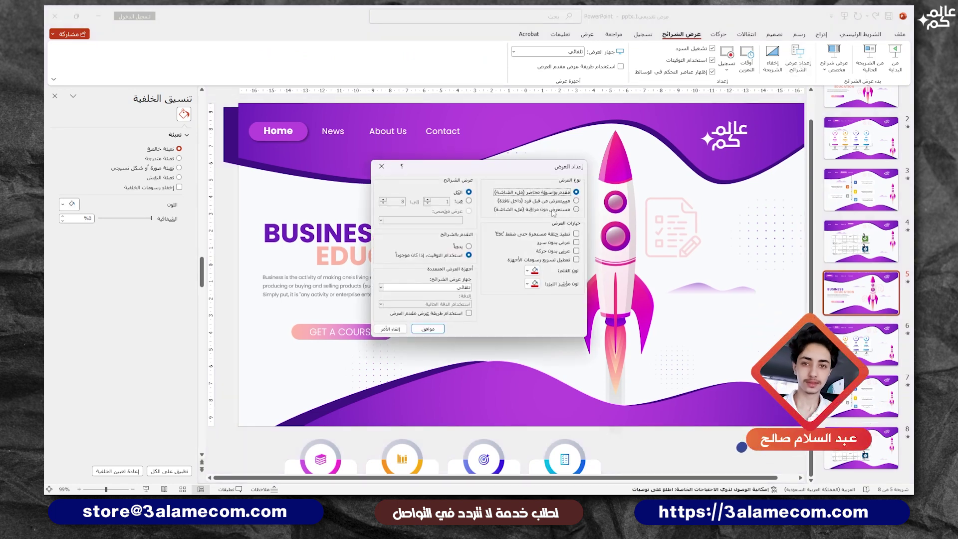
left_click(428, 329)
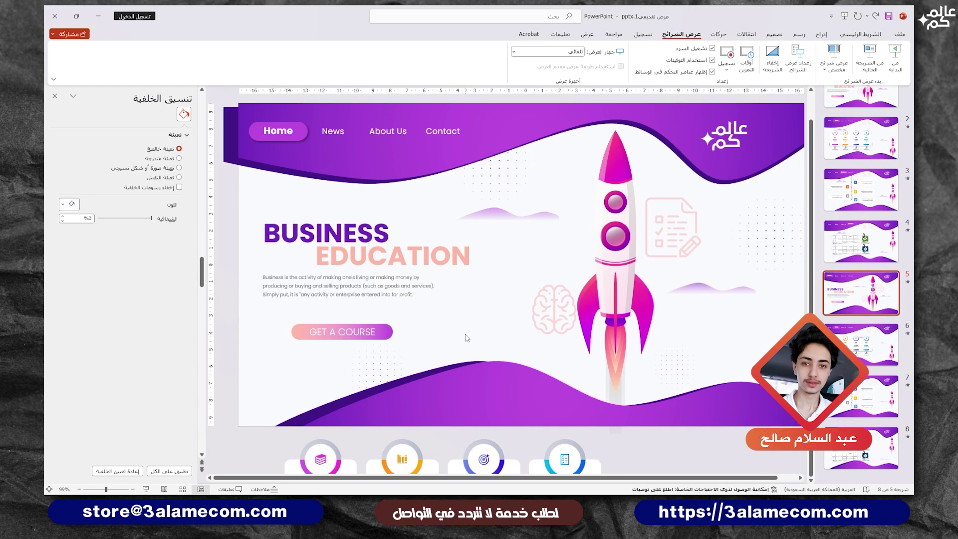
Step: Present from the Business Education slide and test the News, About Us, Contact and Home links
left_click(145, 488)
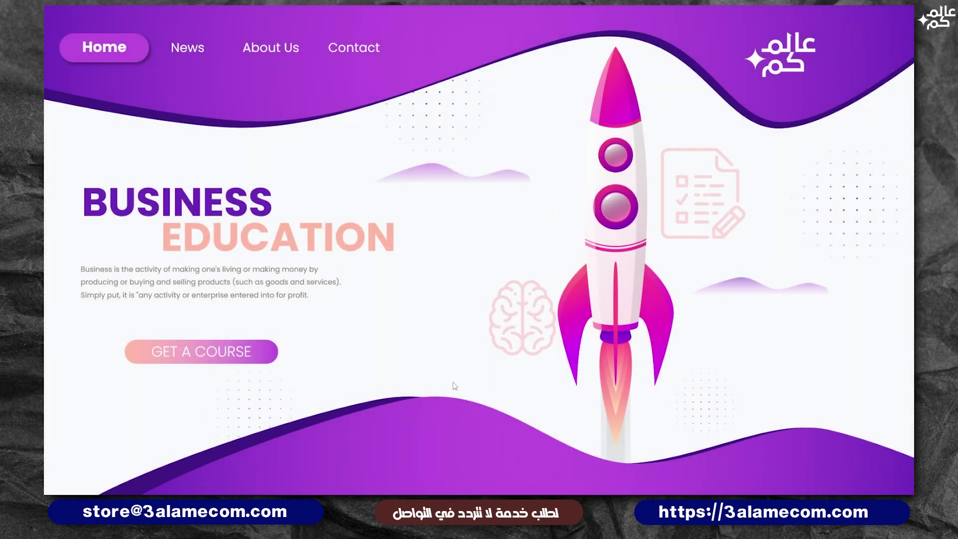
left_click(188, 49)
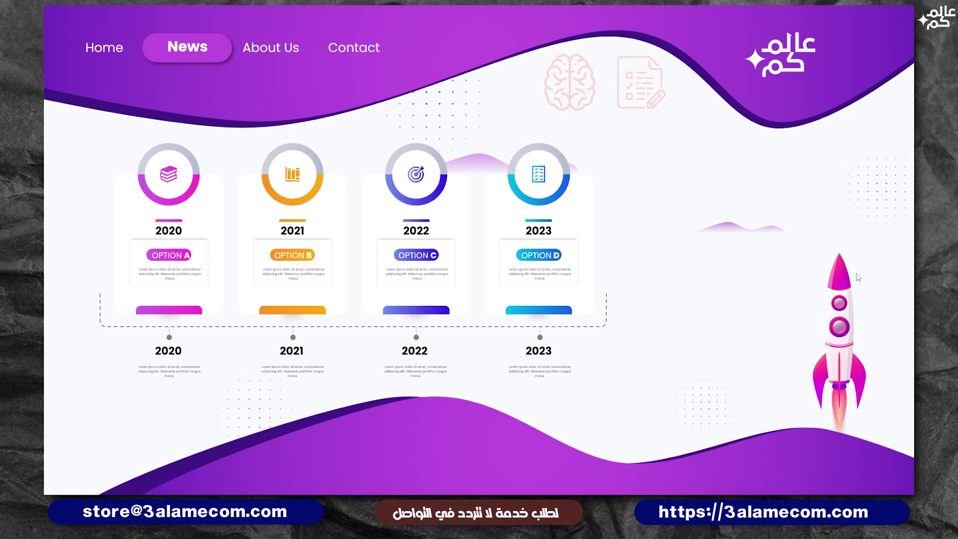
left_click(285, 48)
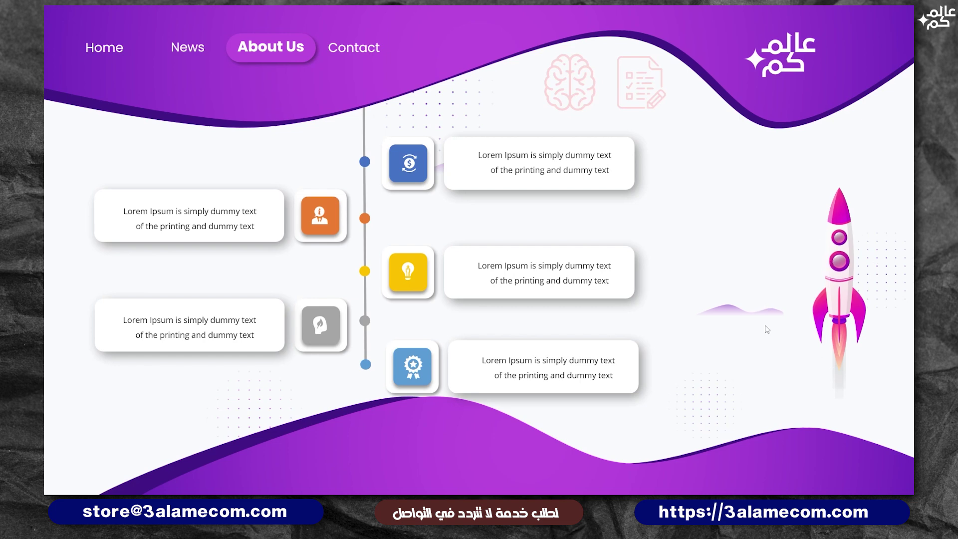
left_click(356, 45)
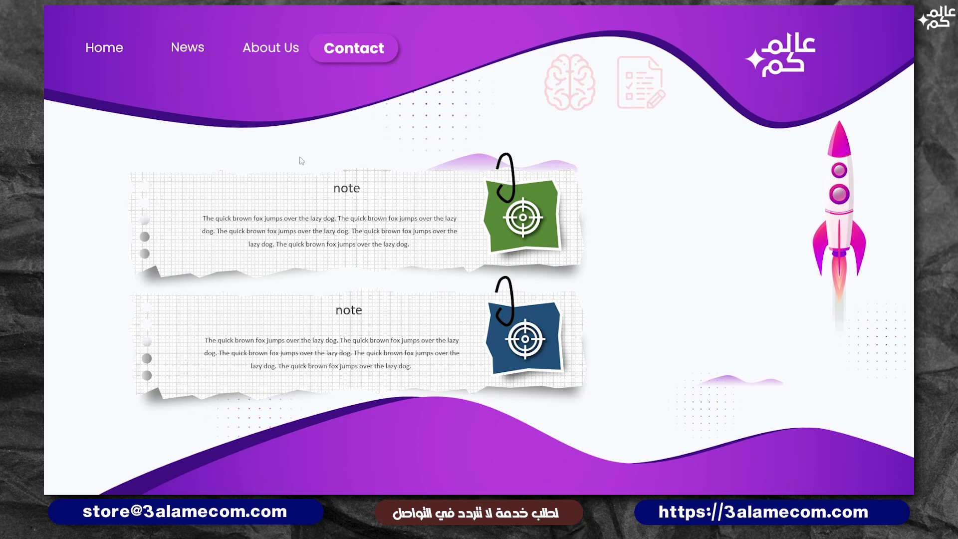
left_click(105, 59)
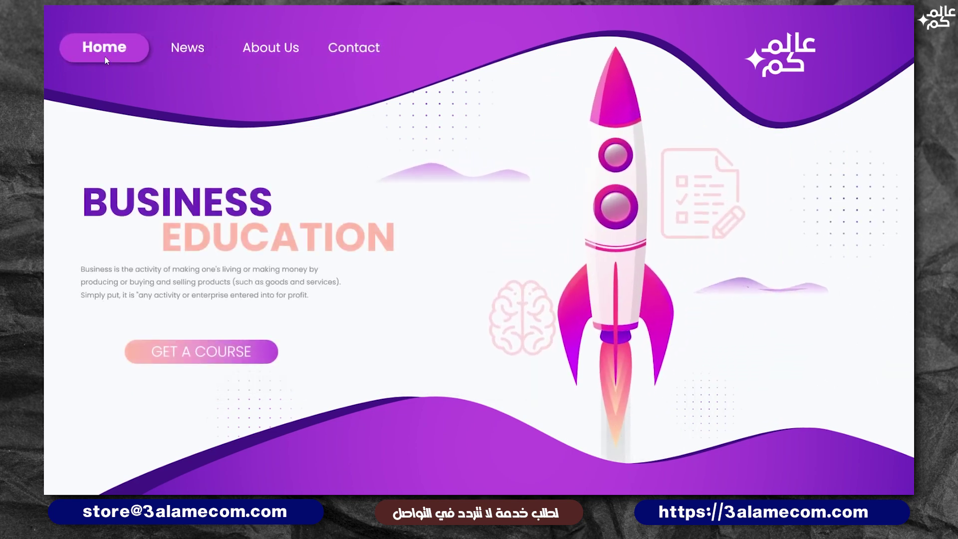
left_click(185, 45)
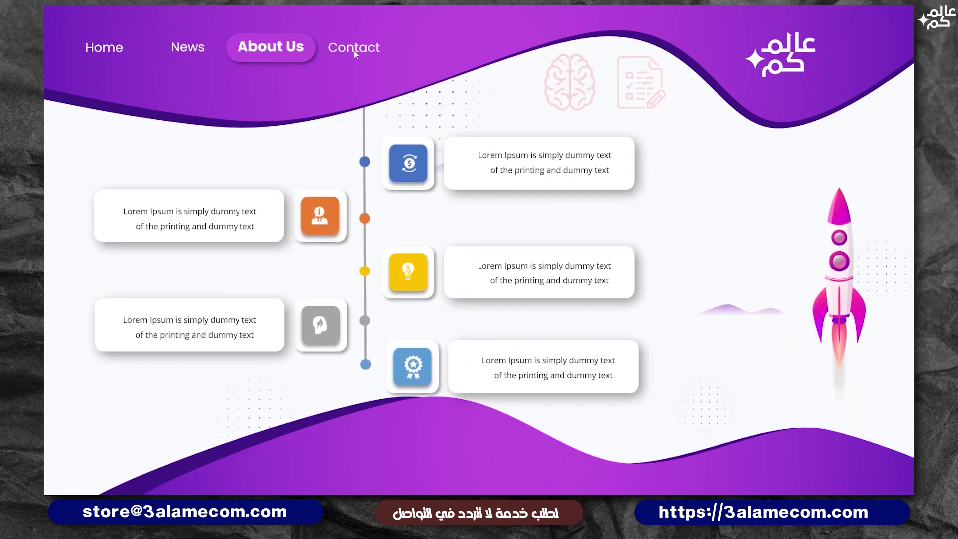
left_click(353, 49)
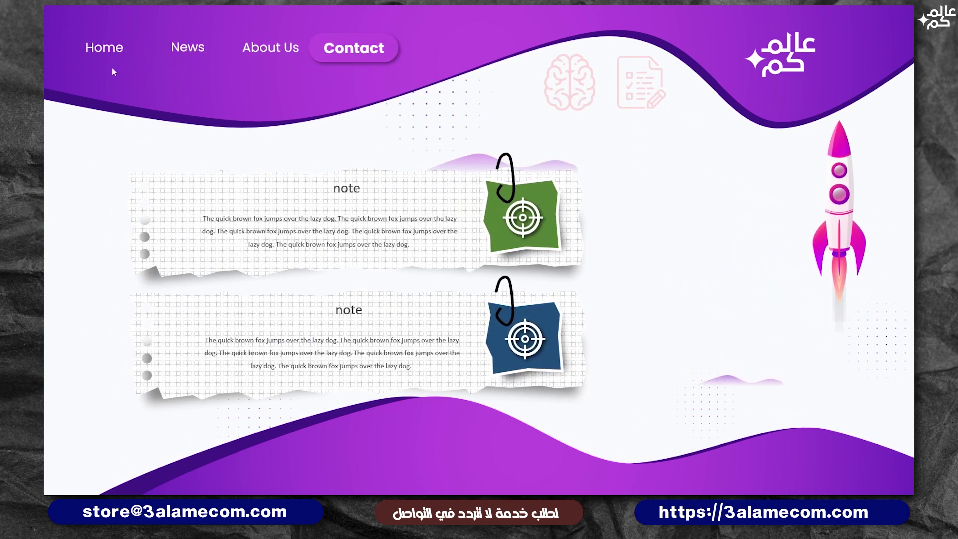
left_click(113, 57)
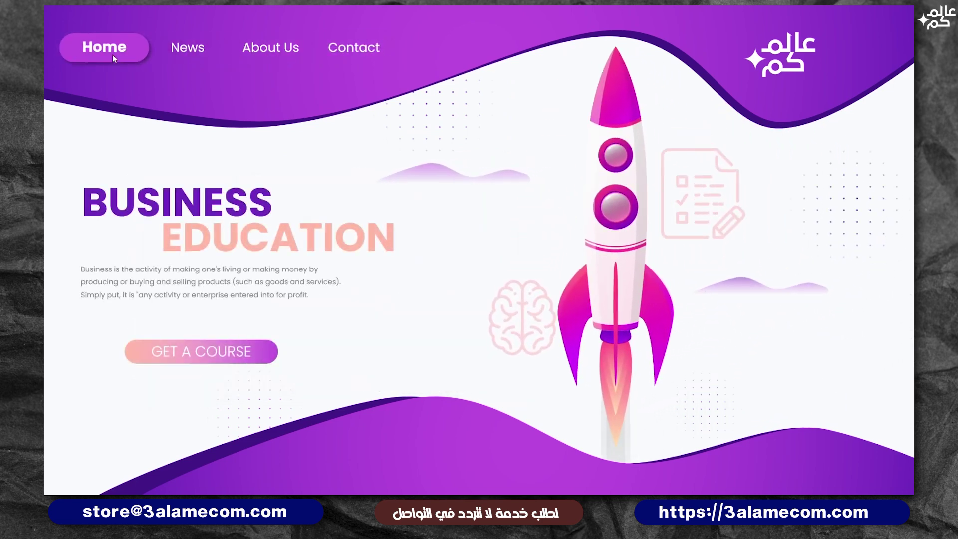